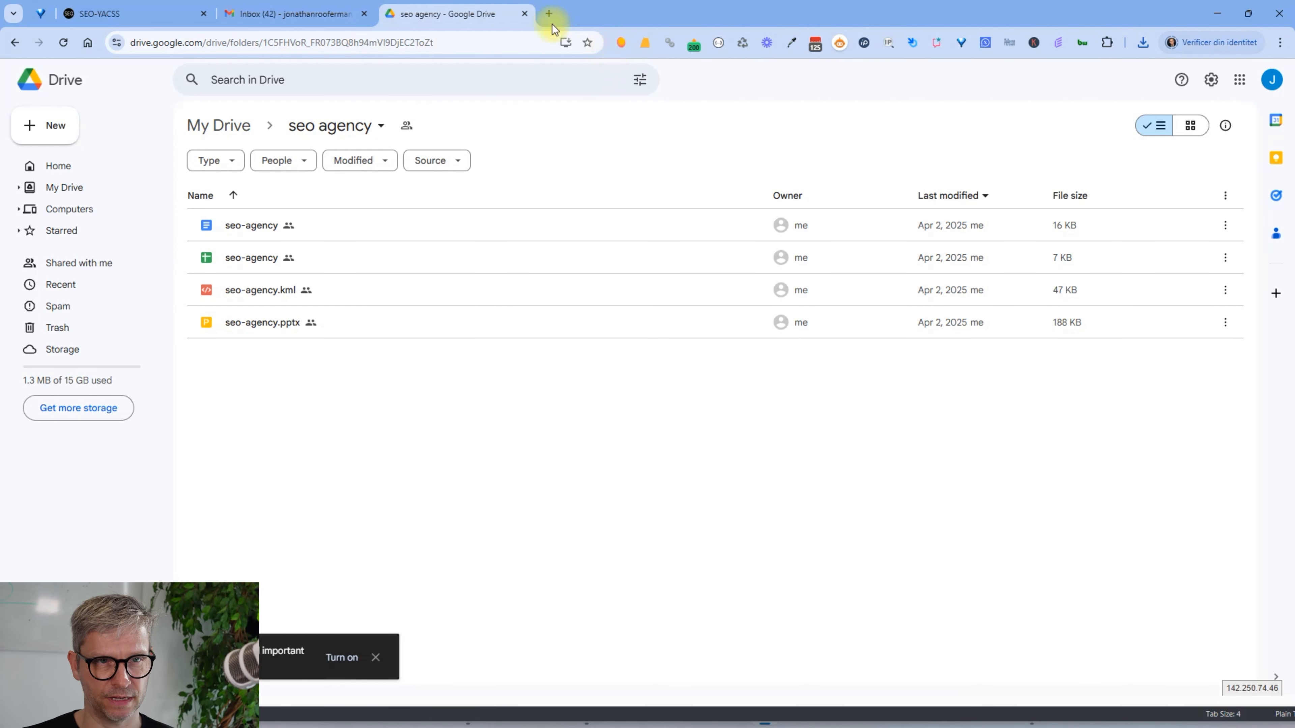
# Create a new Google My Maps map in the seo agency Drive folder, shared like the folder
pyautogui.rightClick(632, 377)
pyautogui.moveTo(761, 574)
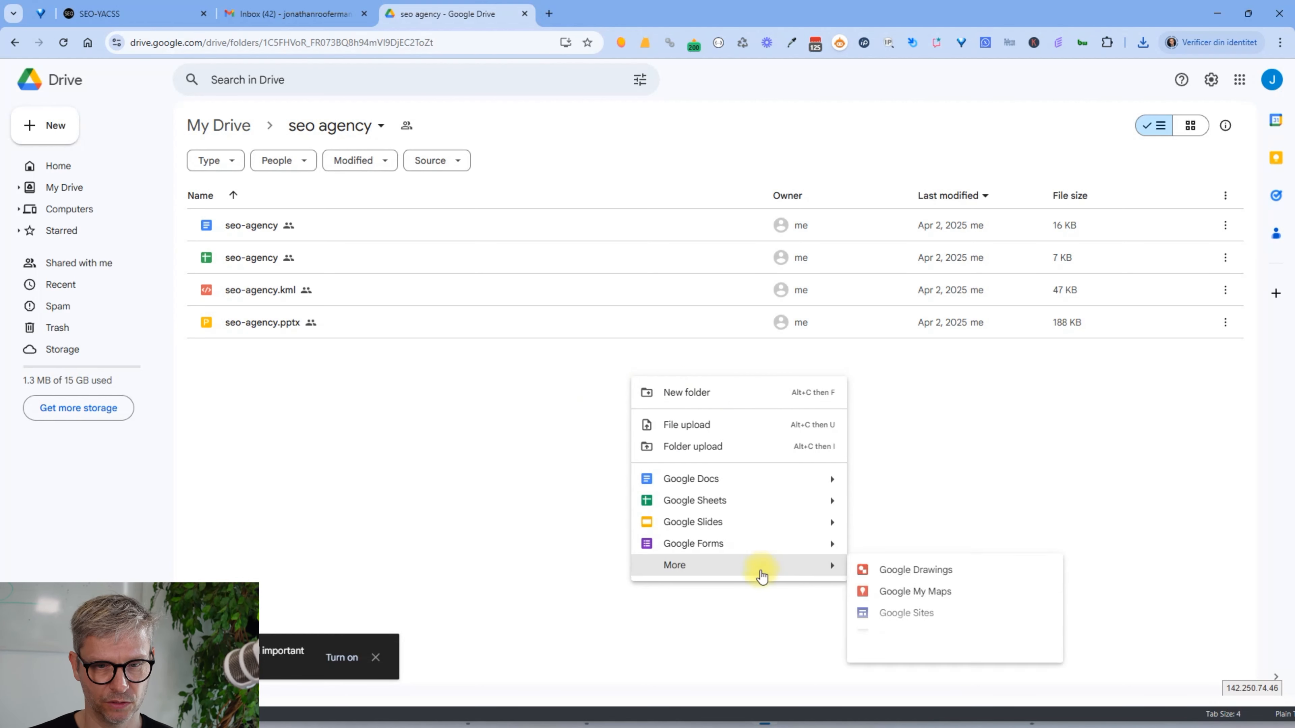
pyautogui.click(917, 593)
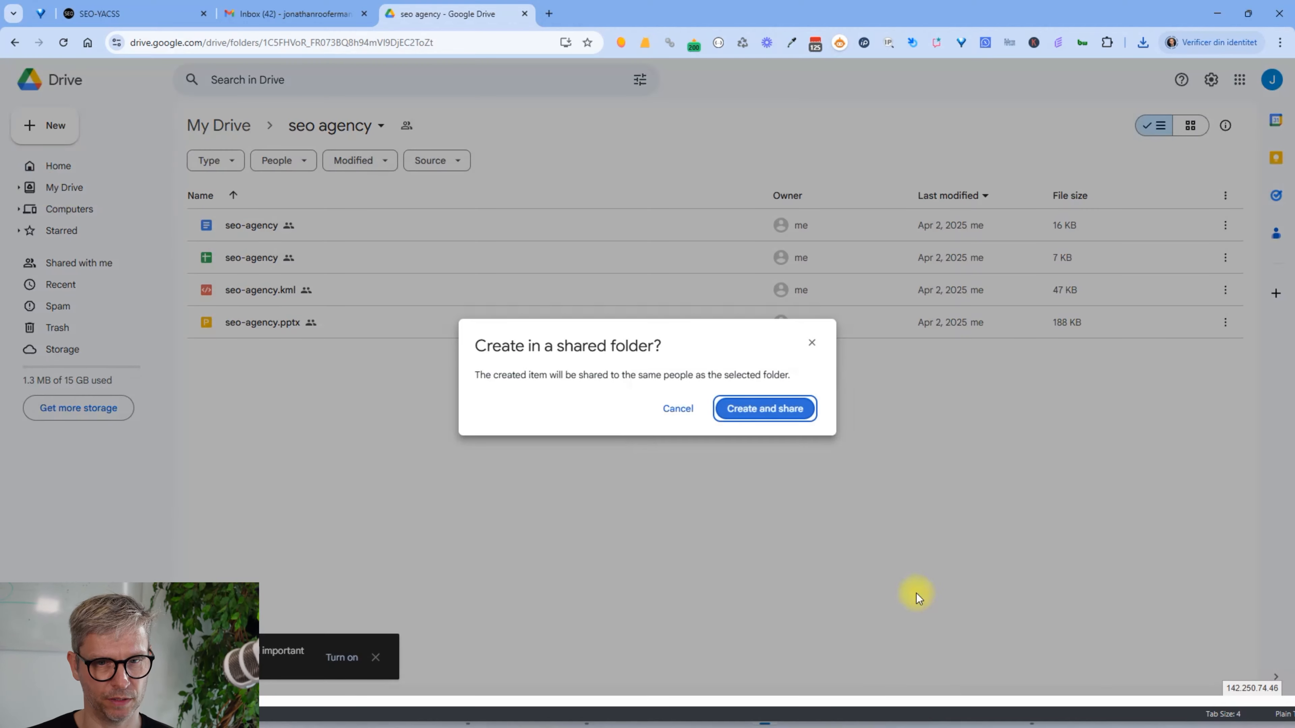
pyautogui.click(790, 410)
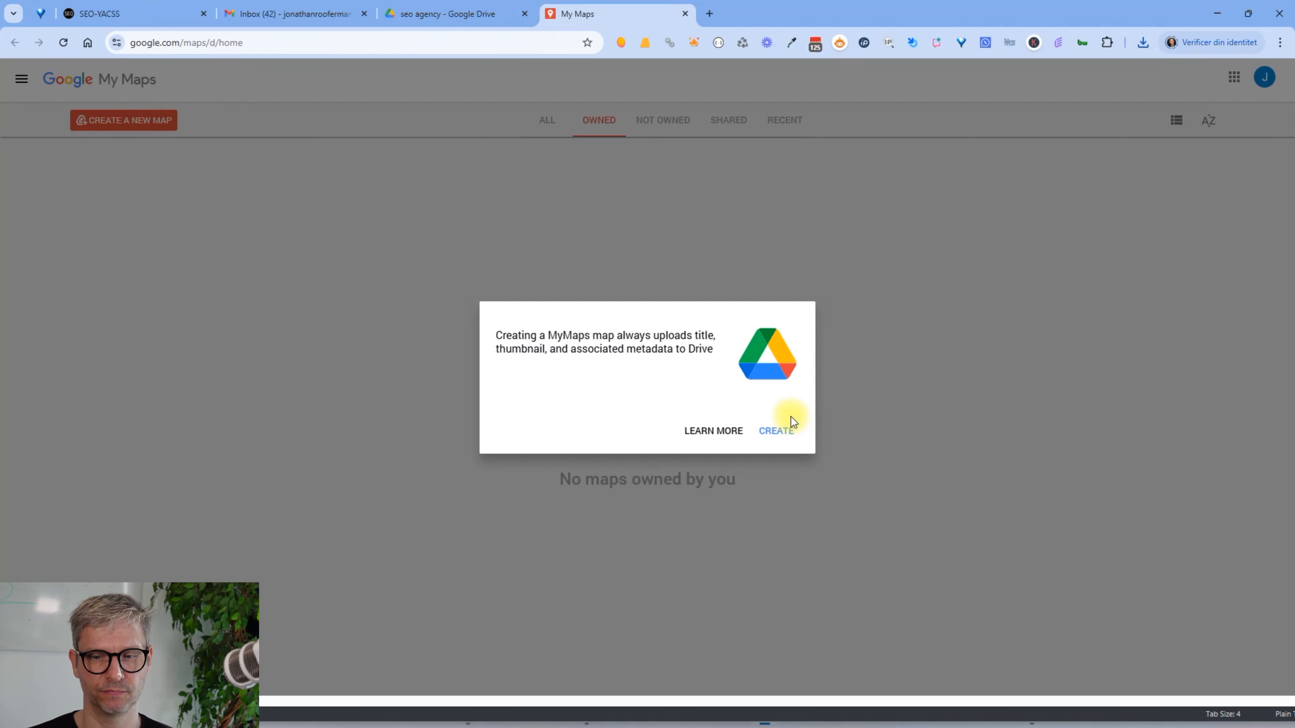
# Search for the agency's name, pick its Hobrovej, Aalborg listing, and add it to the map
pyautogui.click(767, 436)
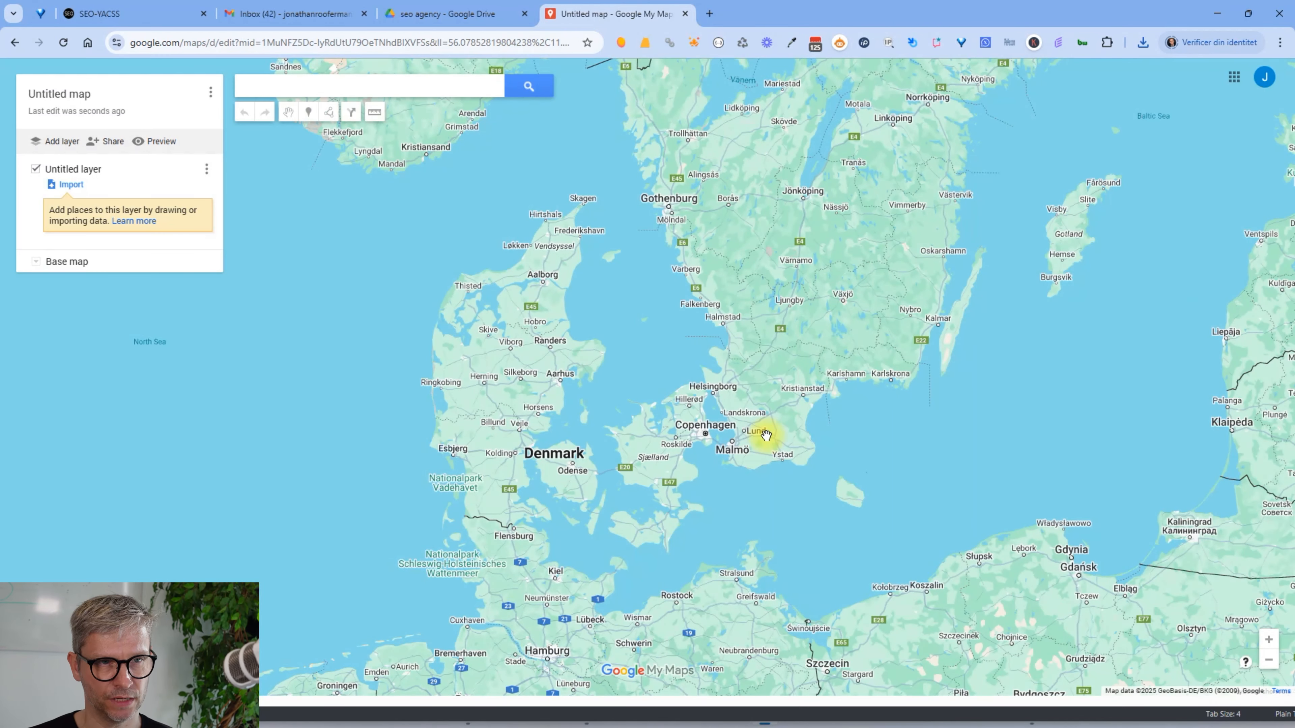
pyautogui.click(418, 81)
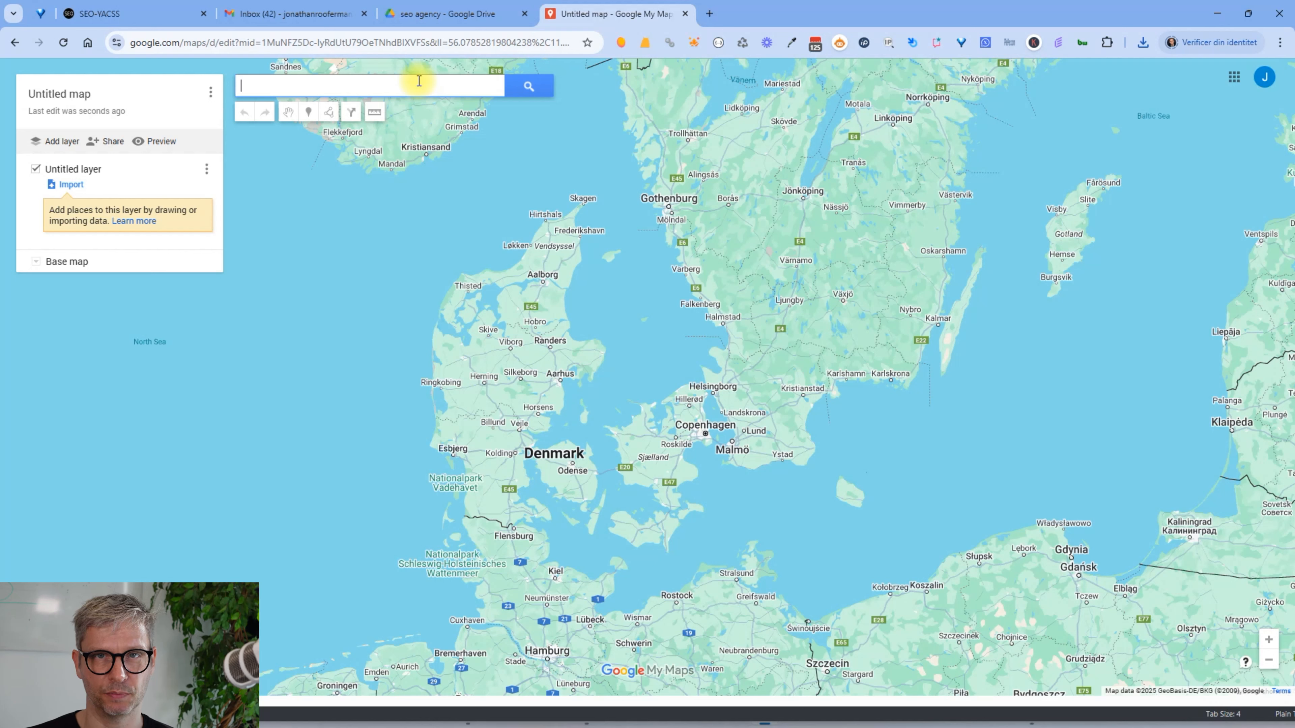
pyautogui.write('jes')
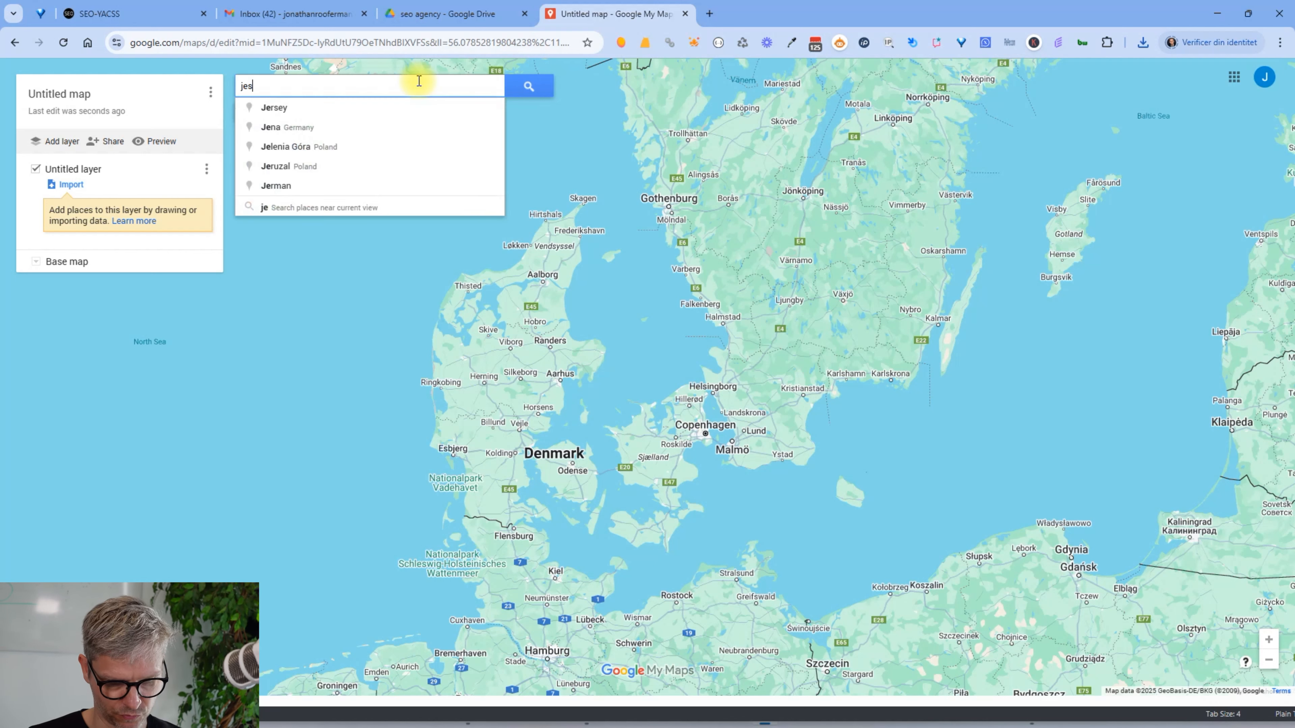
pyautogui.write('per nissen')
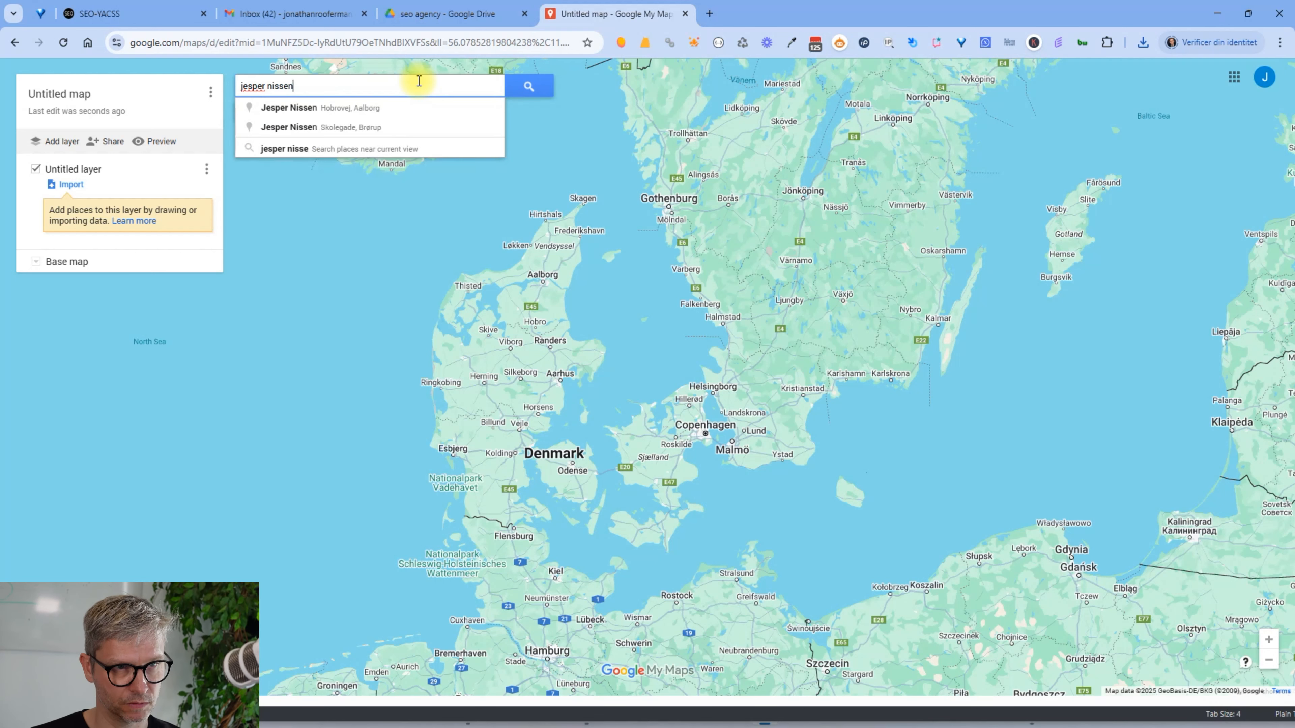
pyautogui.click(393, 108)
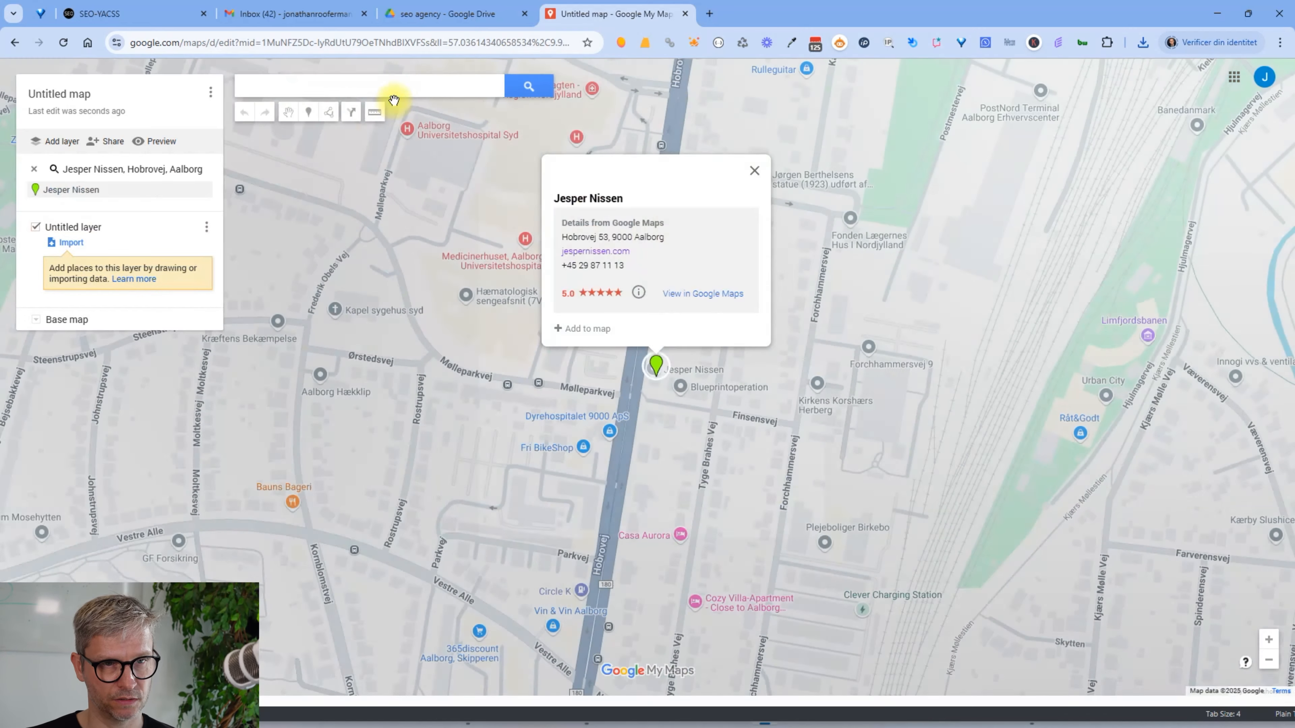
pyautogui.click(594, 329)
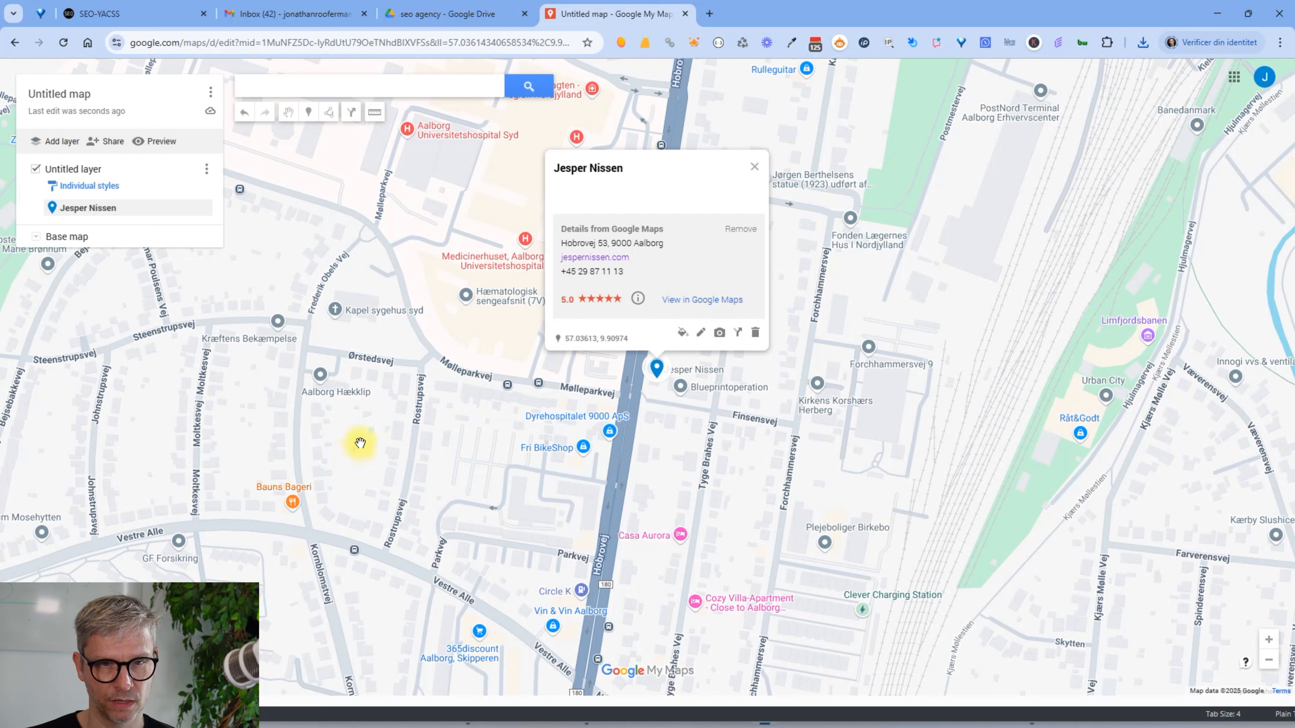
# Save a pin description introducing the SEO agency with a 'read more here' link to its website
pyautogui.click(701, 334)
pyautogui.click(633, 191)
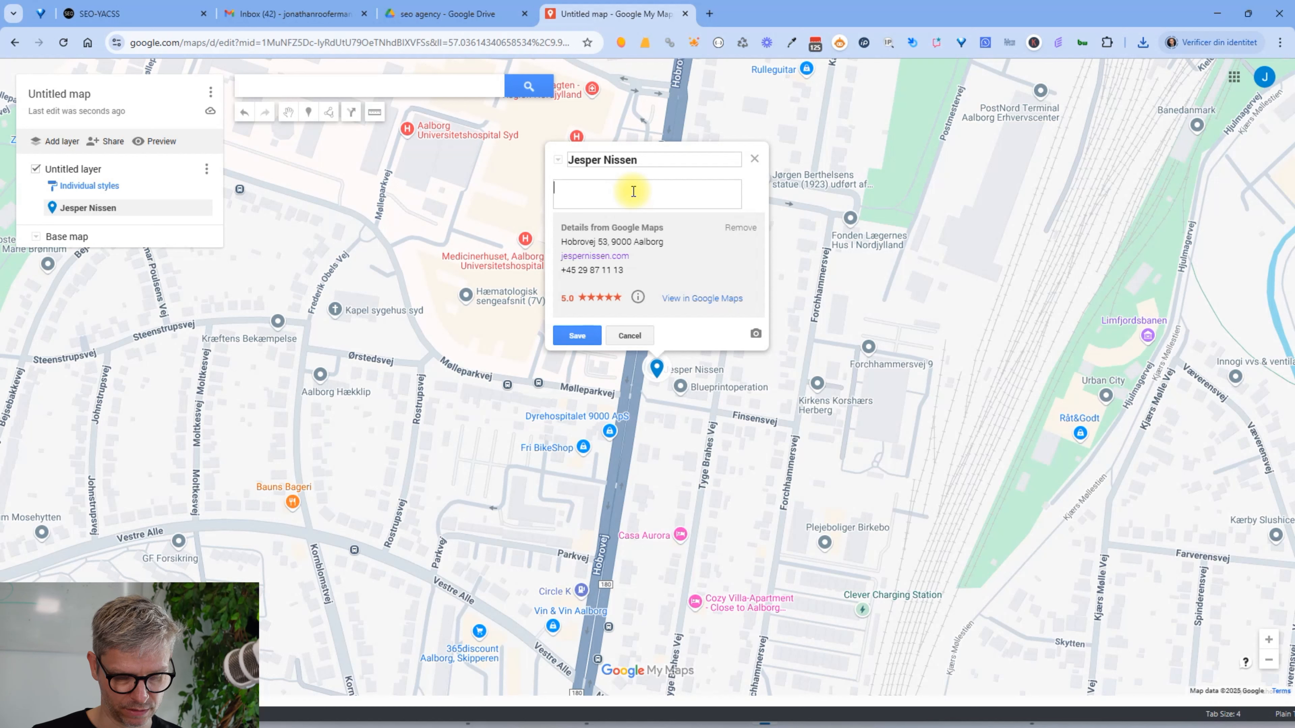
pyautogui.write('My name is Jesper Nissen and I run an seo agency, read more here: https://')
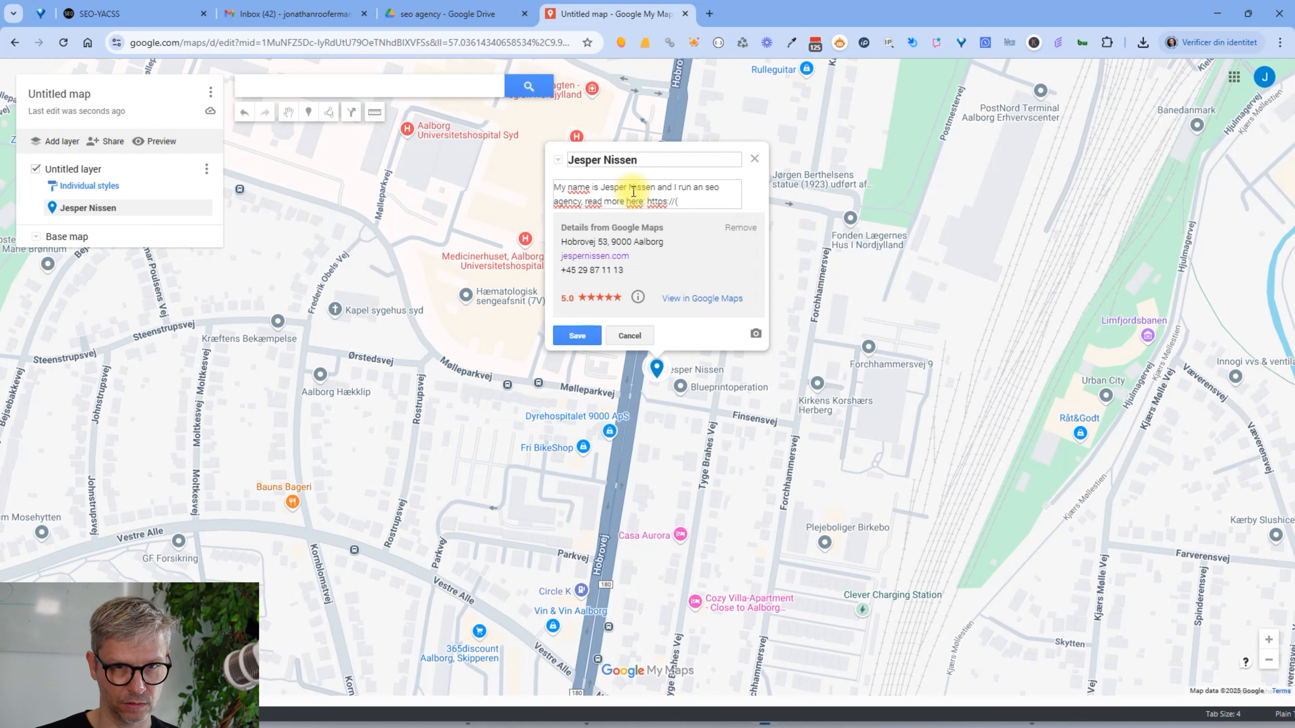
pyautogui.write('jespernissn')
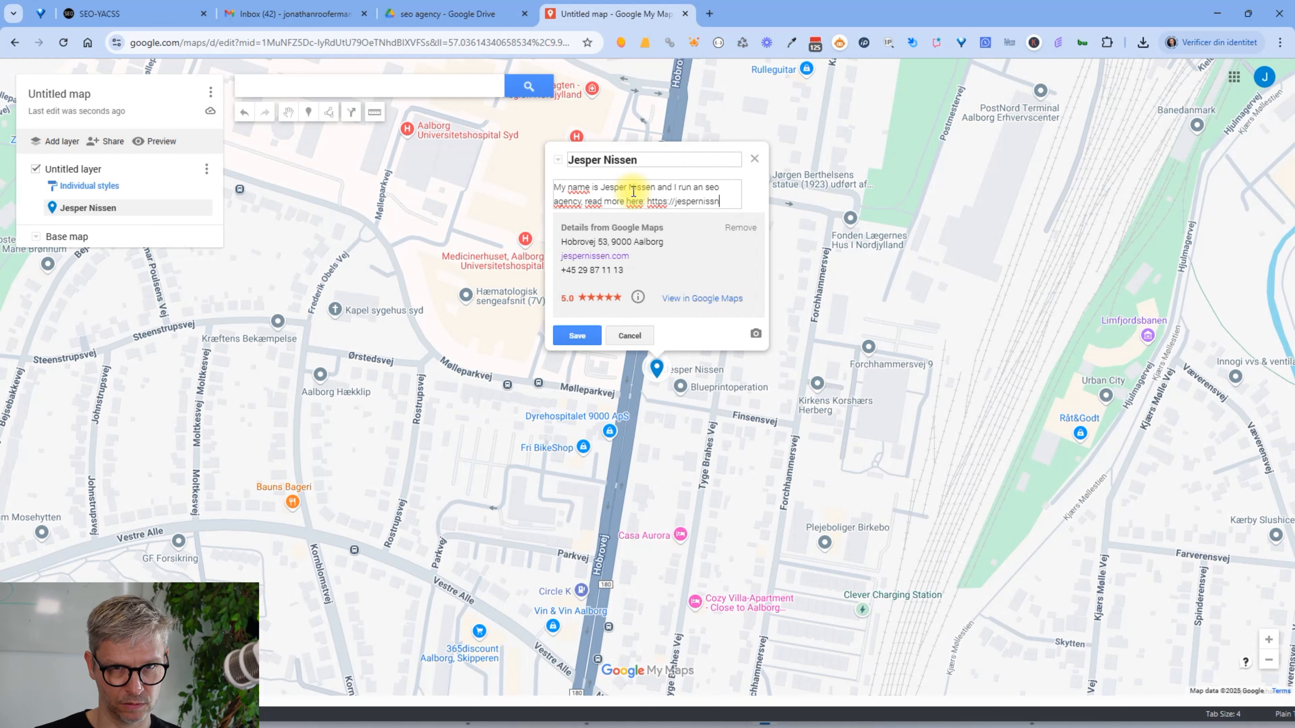
pyautogui.press('BackSpace')
pyautogui.write('en.com')
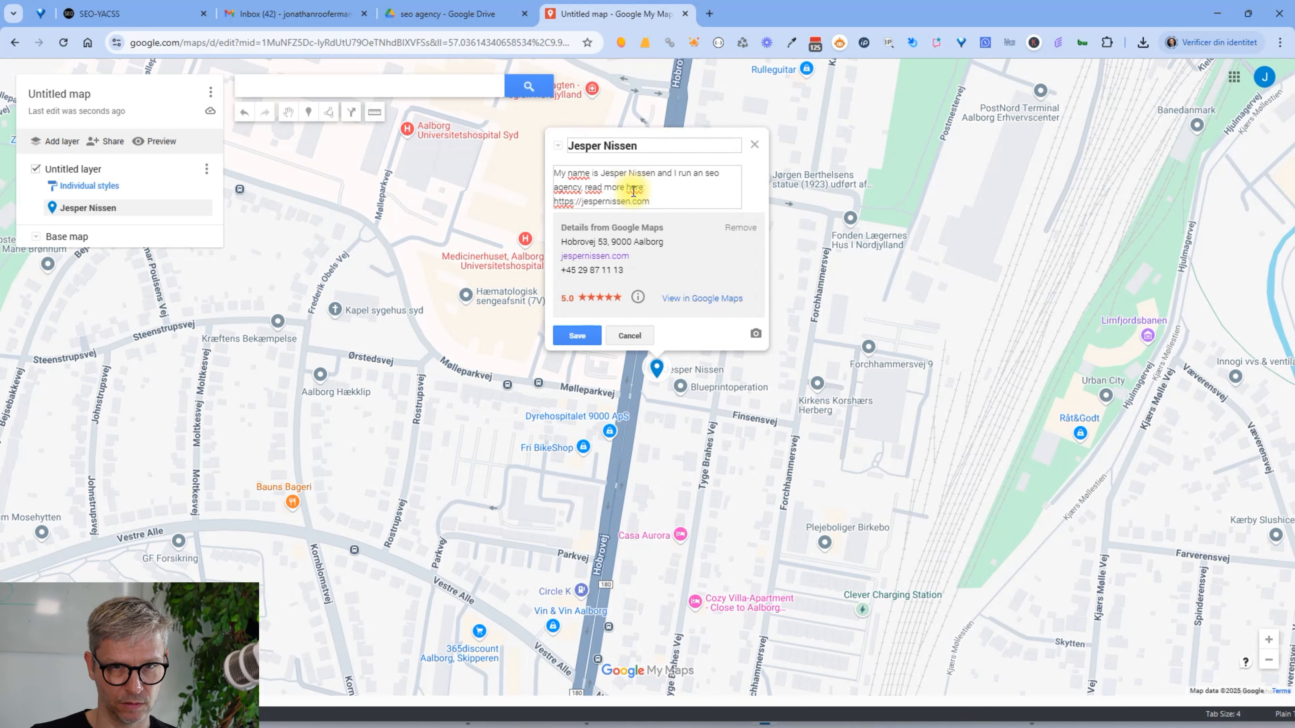
pyautogui.click(567, 336)
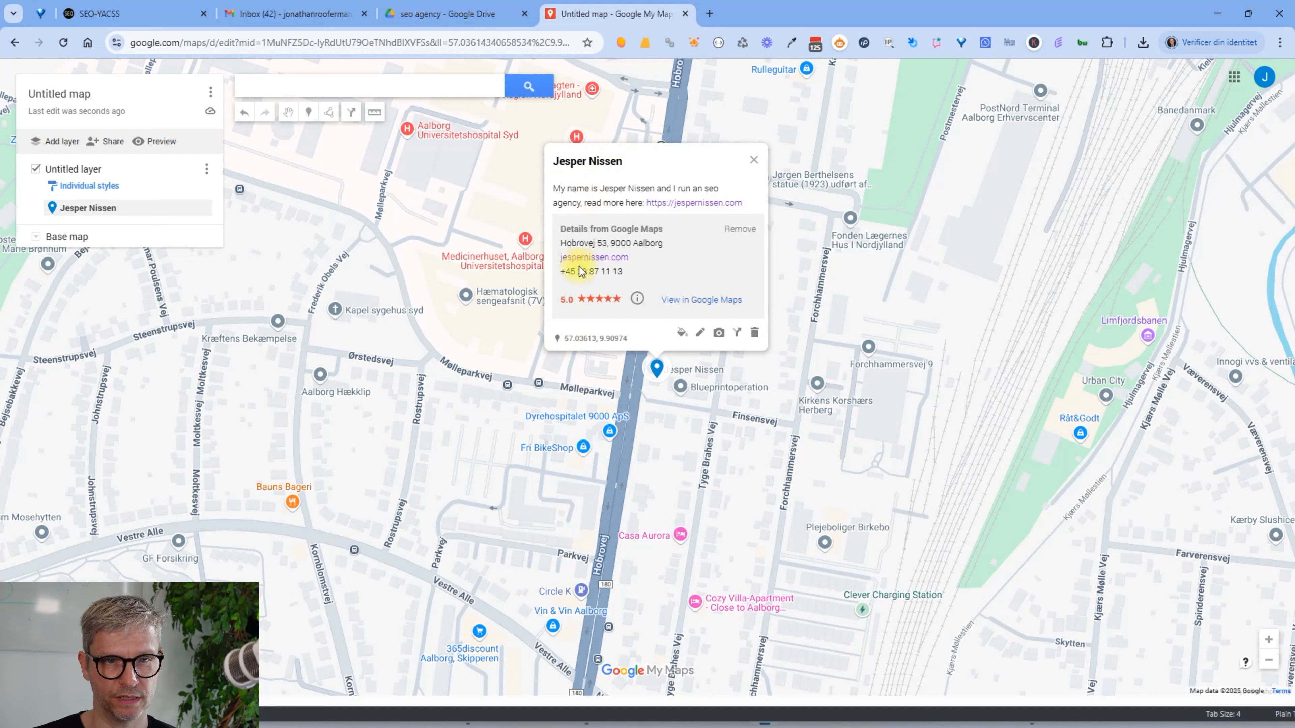
pyautogui.moveTo(632, 257); pyautogui.dragTo(566, 257)
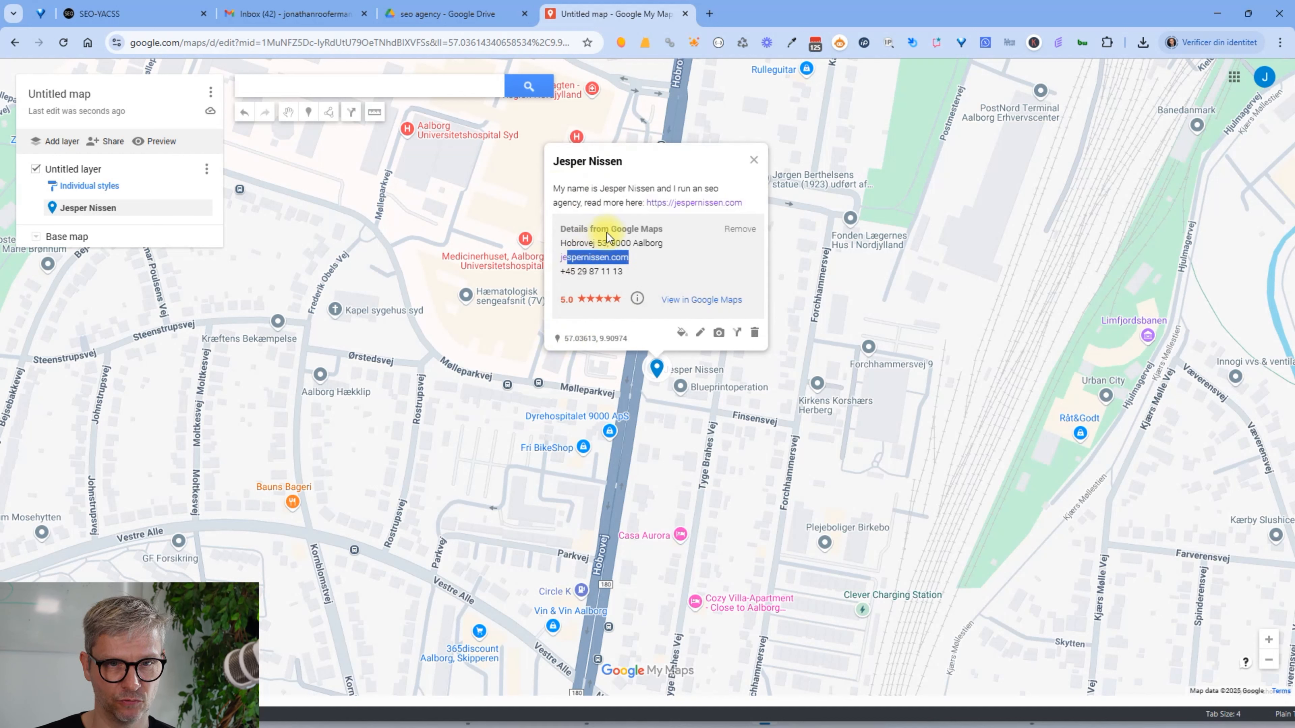
# Temporarily disable the browser extension on the page and close the pin's info card
pyautogui.click(671, 41)
pyautogui.click(652, 78)
pyautogui.click(684, 244)
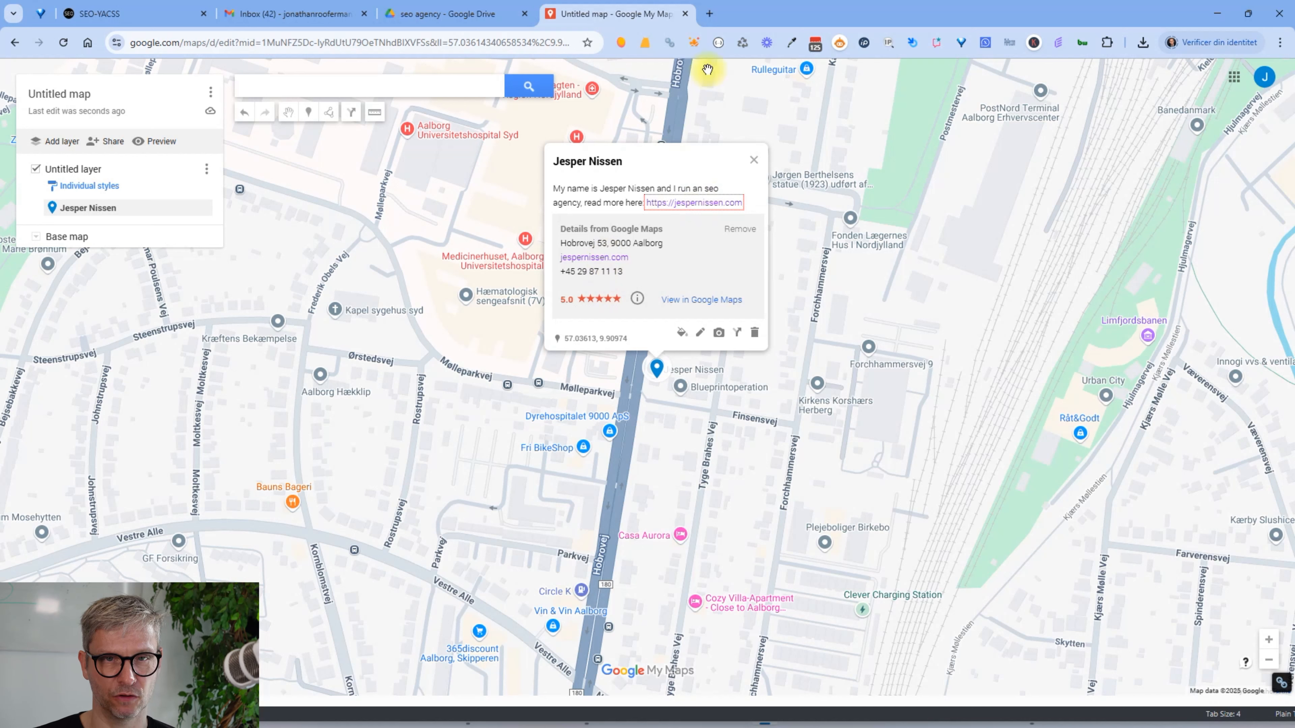
pyautogui.click(668, 43)
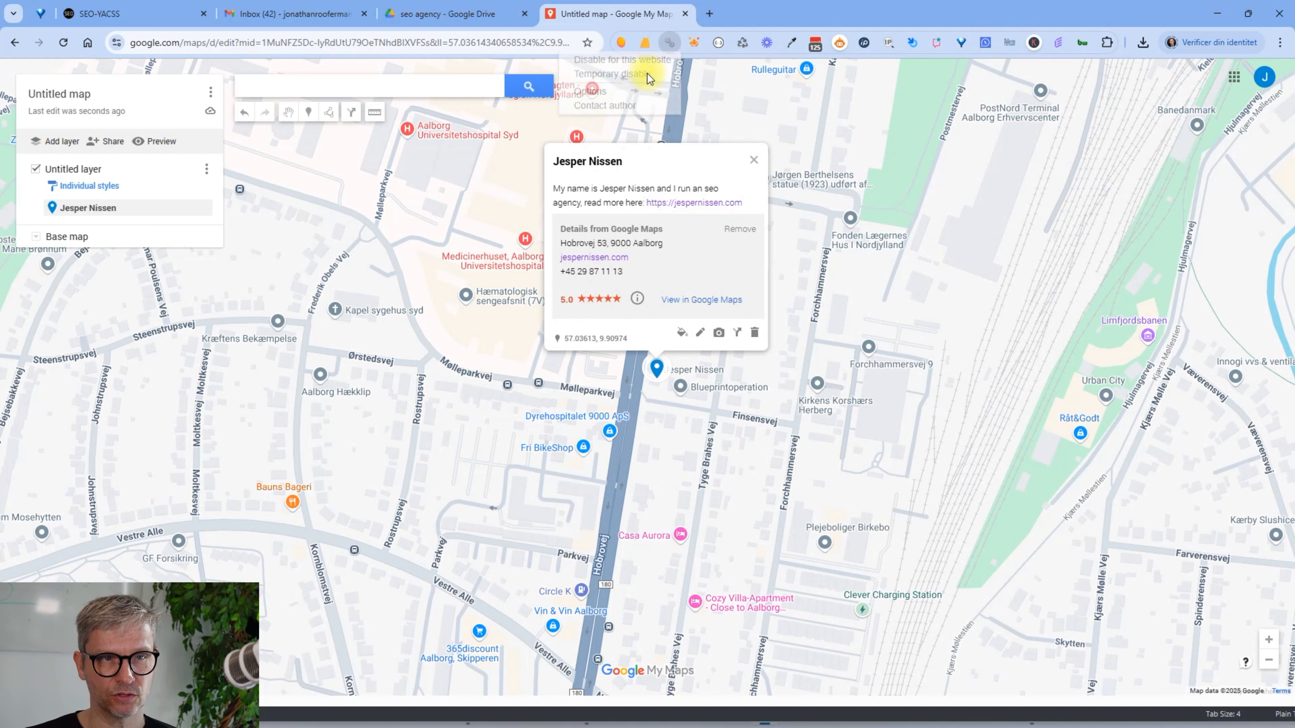
pyautogui.click(648, 74)
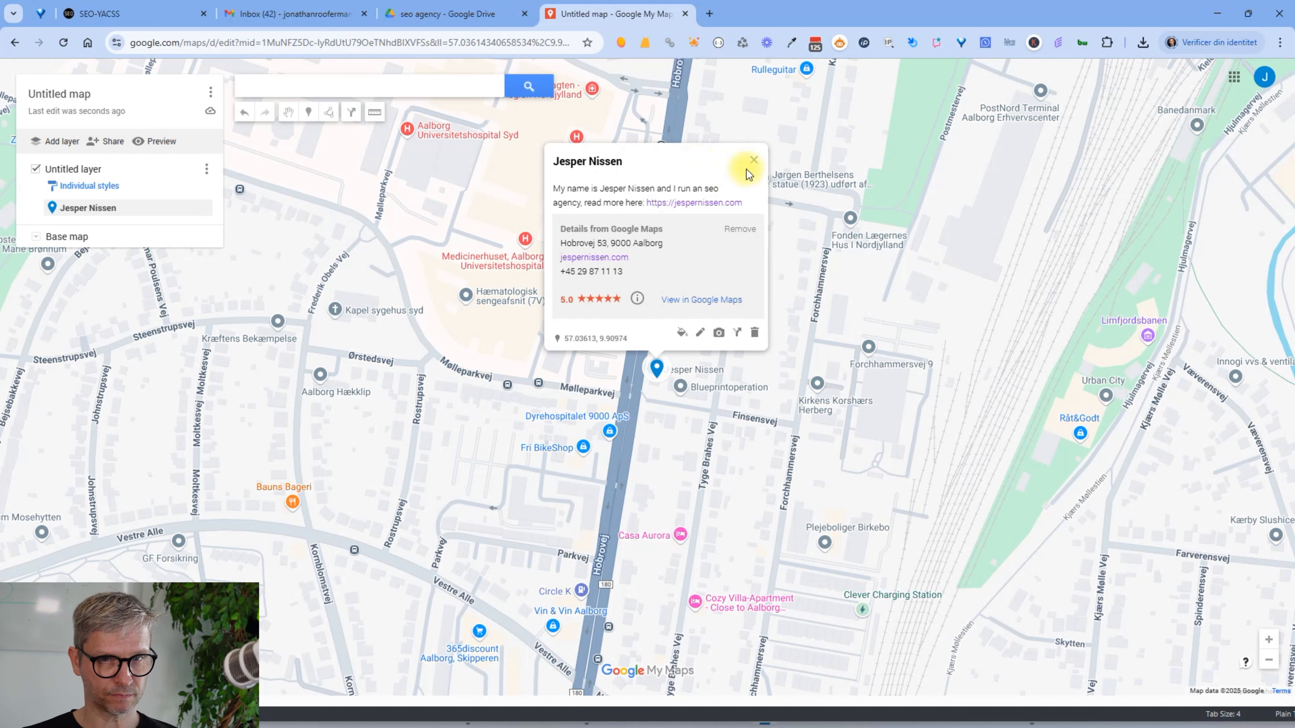
pyautogui.click(753, 160)
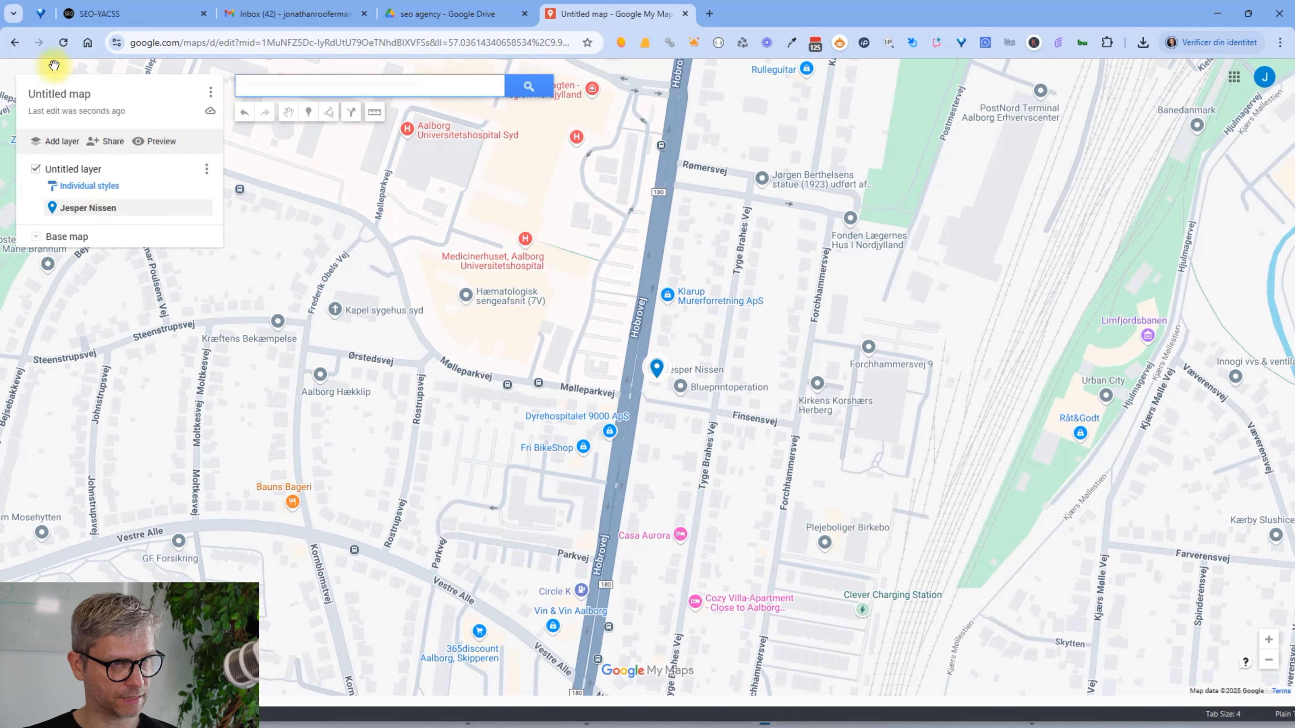
# Title the map 'Seo agency in Aalborg' and describe it as 'I run an seo agency in Aalborg' with the website link
pyautogui.click(75, 94)
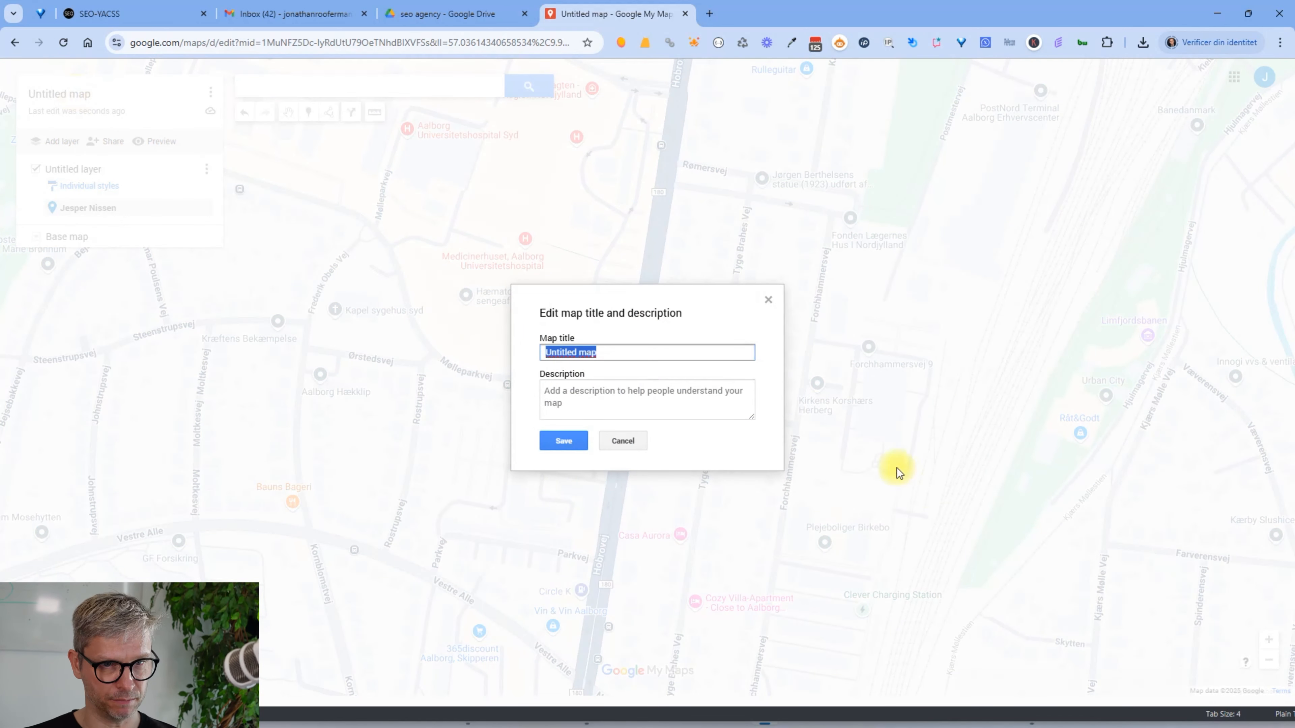
pyautogui.write('Seo agency in Aalborg')
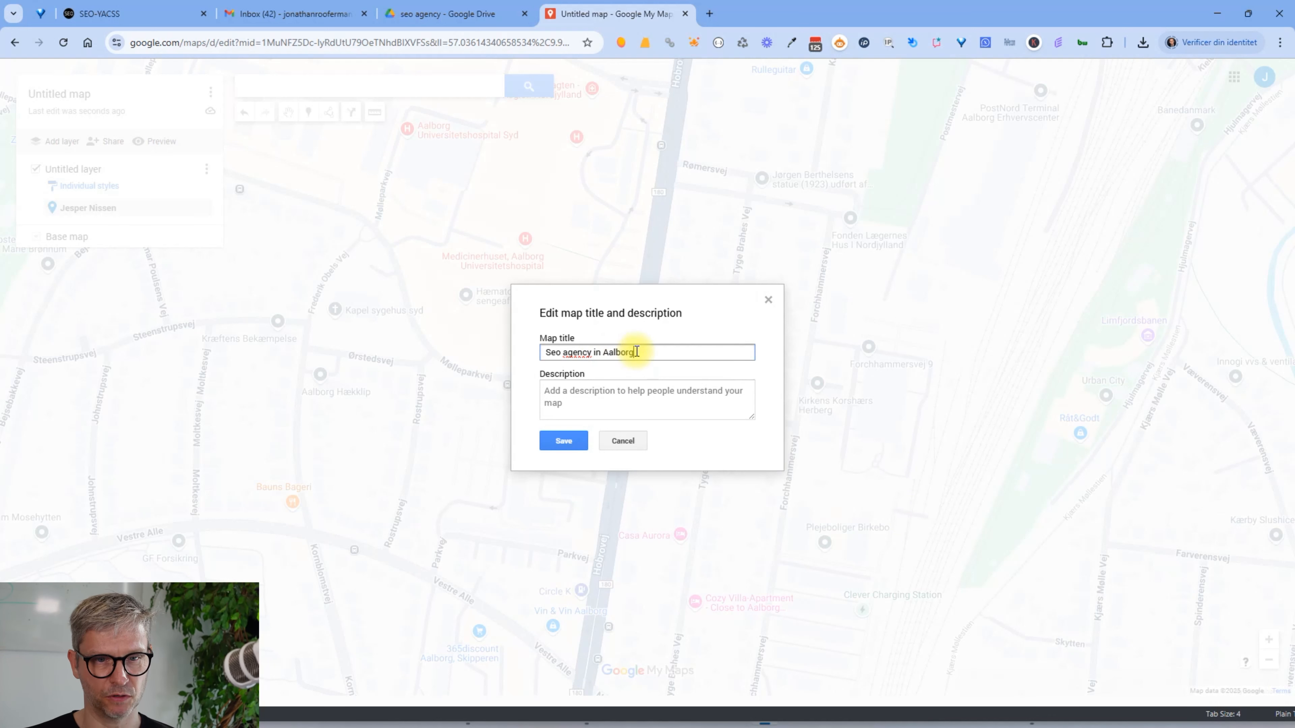
pyautogui.moveTo(637, 352); pyautogui.dragTo(528, 348)
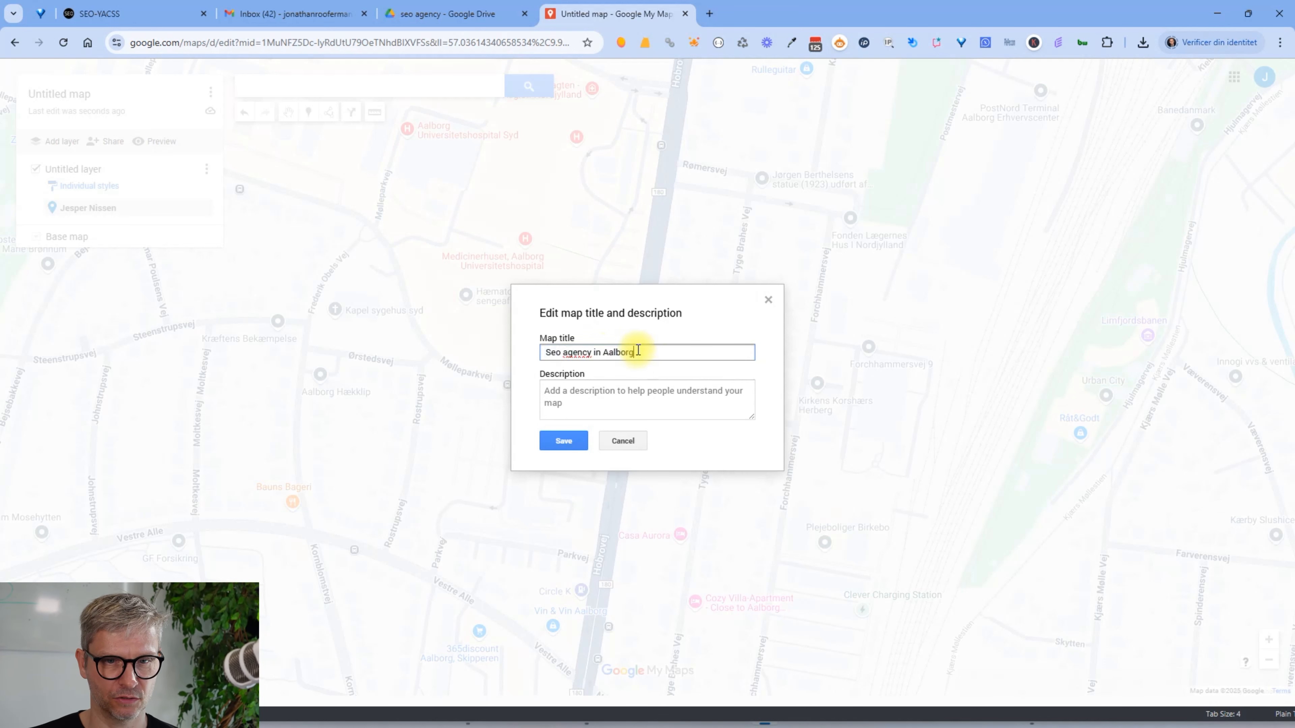
pyautogui.click(608, 407)
pyautogui.write('I run an seo agency in Aaalboirg')
pyautogui.press('BackSpace')
pyautogui.press('BackSpace')
pyautogui.press('BackSpace')
pyautogui.write('rg, read more here: https://jespernissen.com')
pyautogui.click(569, 441)
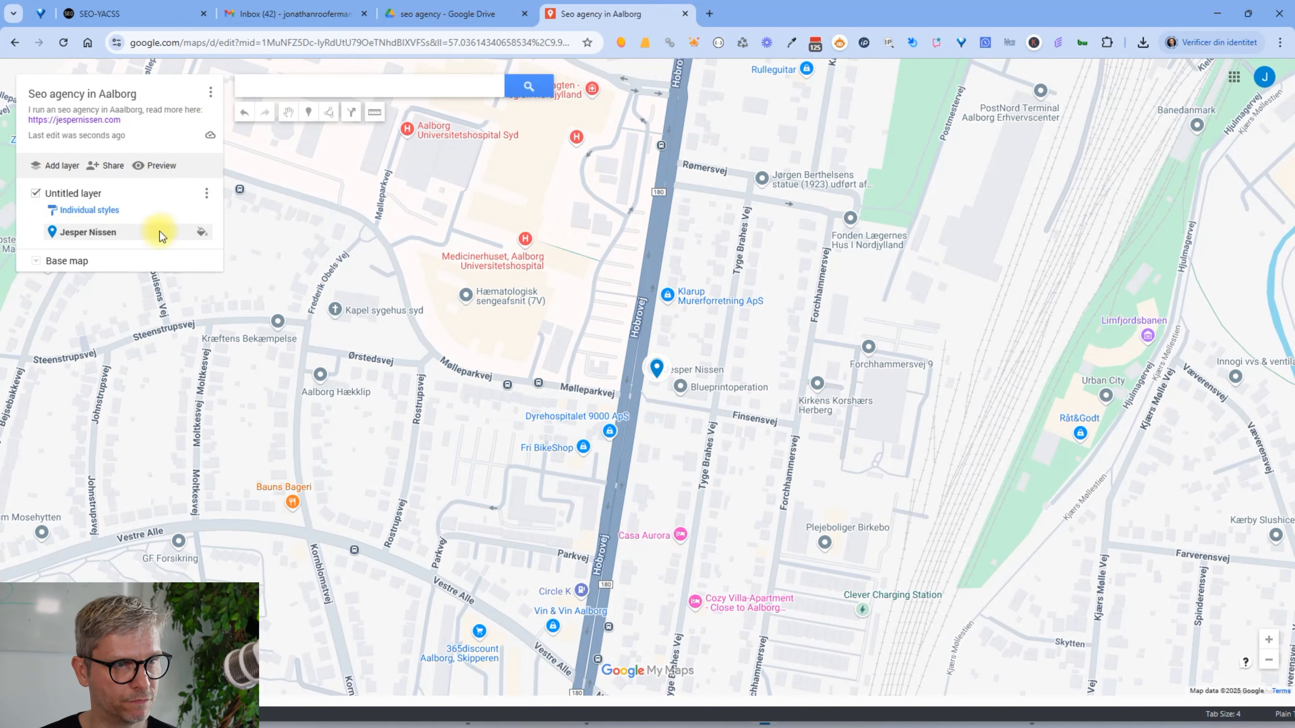
# Rename the Untitled layer to 'Seo agency in Aalborg' and close the pin's details card
pyautogui.click(113, 232)
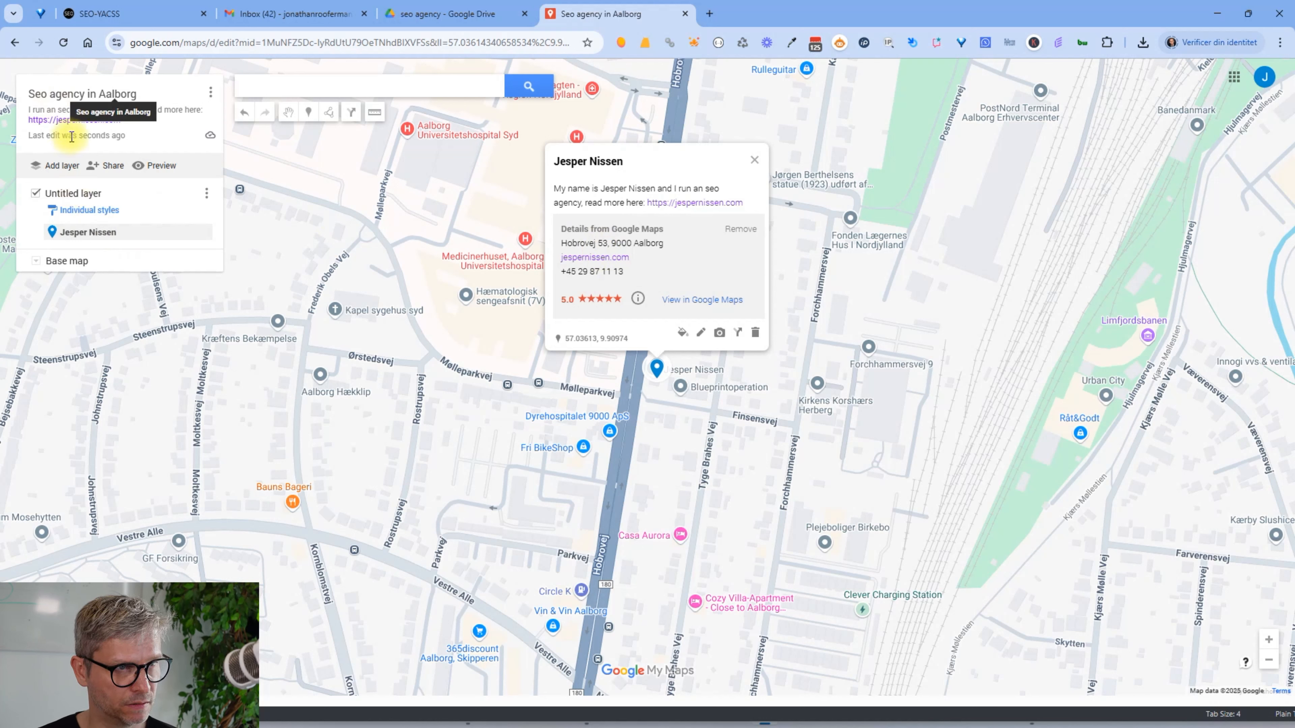
pyautogui.click(57, 194)
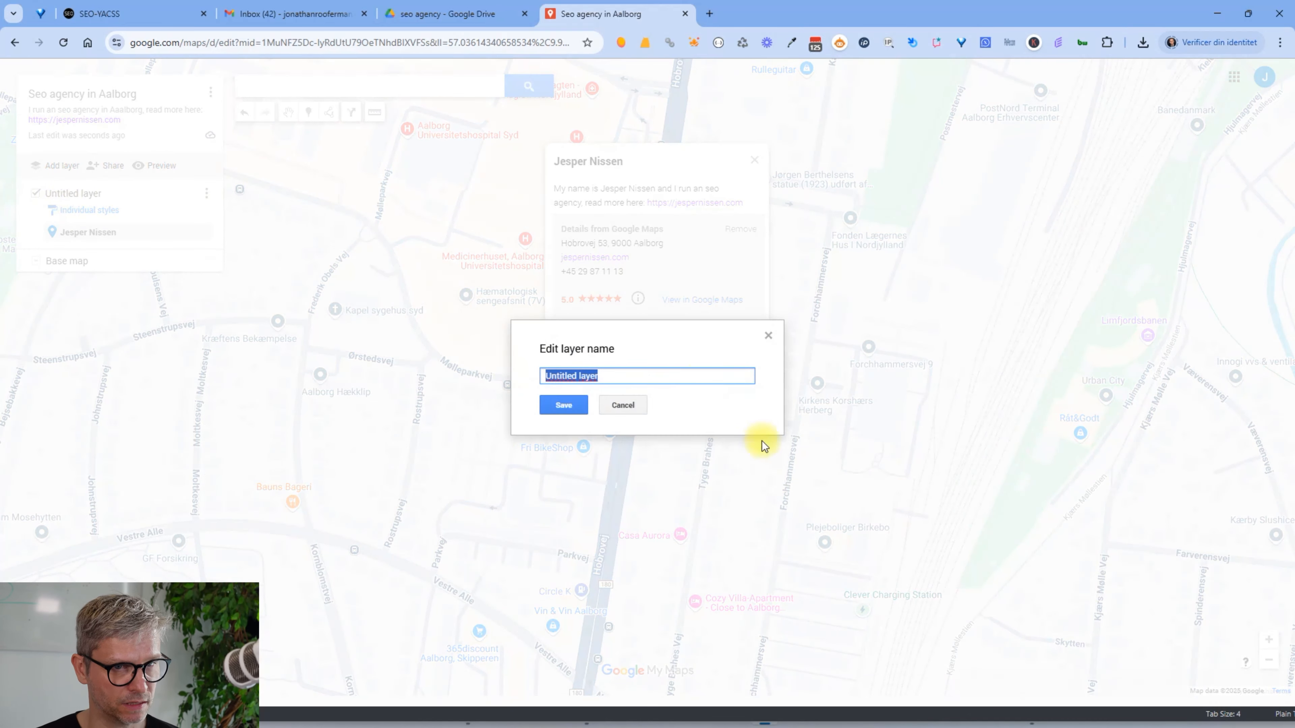
pyautogui.write('Seo age')
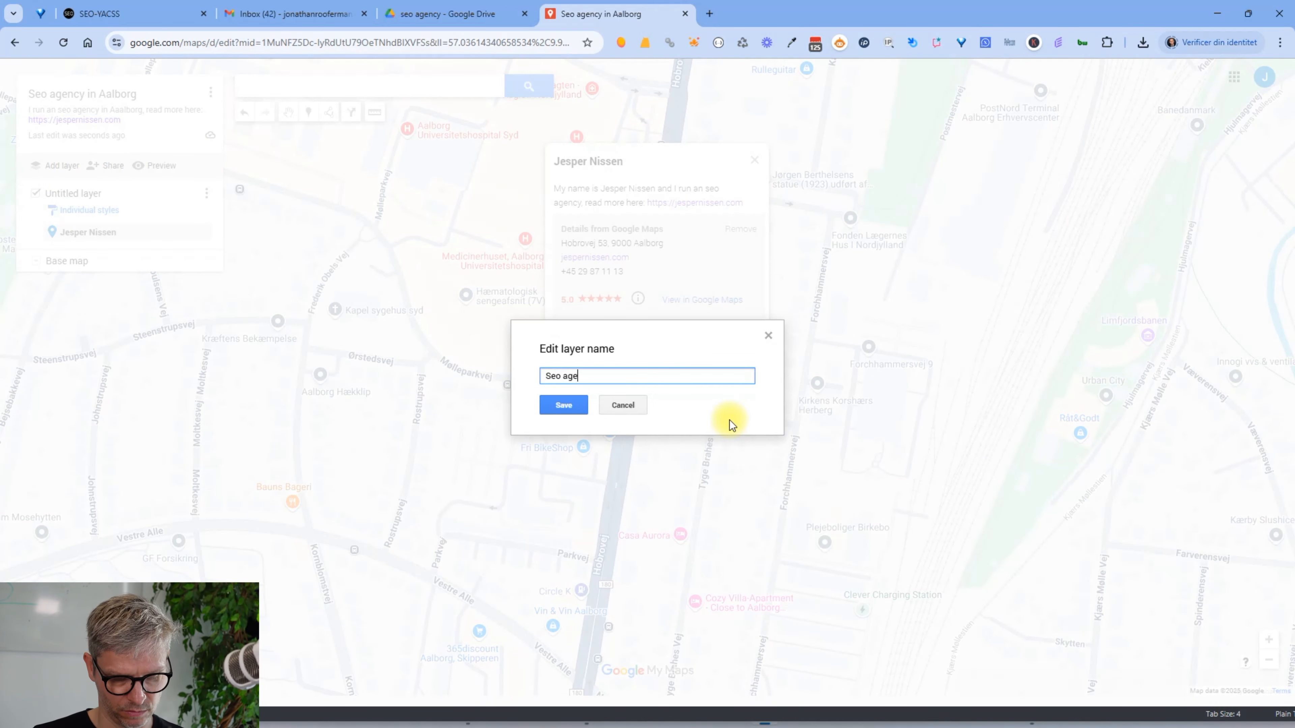
pyautogui.write('ncy in albo9rg')
pyautogui.press('BackSpace')
pyautogui.press('BackSpace')
pyautogui.press('BackSpace')
pyautogui.write('rg')
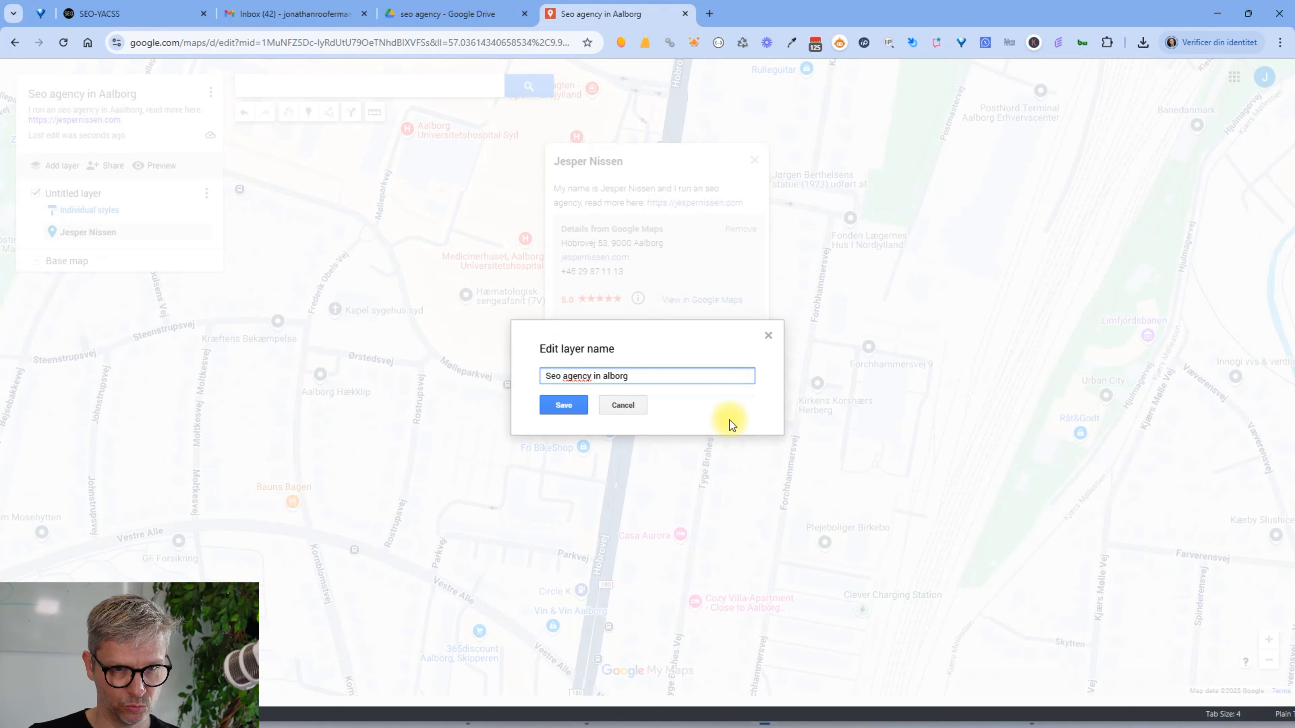
pyautogui.press('Left')
pyautogui.press('Left')
pyautogui.press('Left')
pyautogui.press('Left')
pyautogui.press('Left')
pyautogui.press('Left')
pyautogui.write('A')
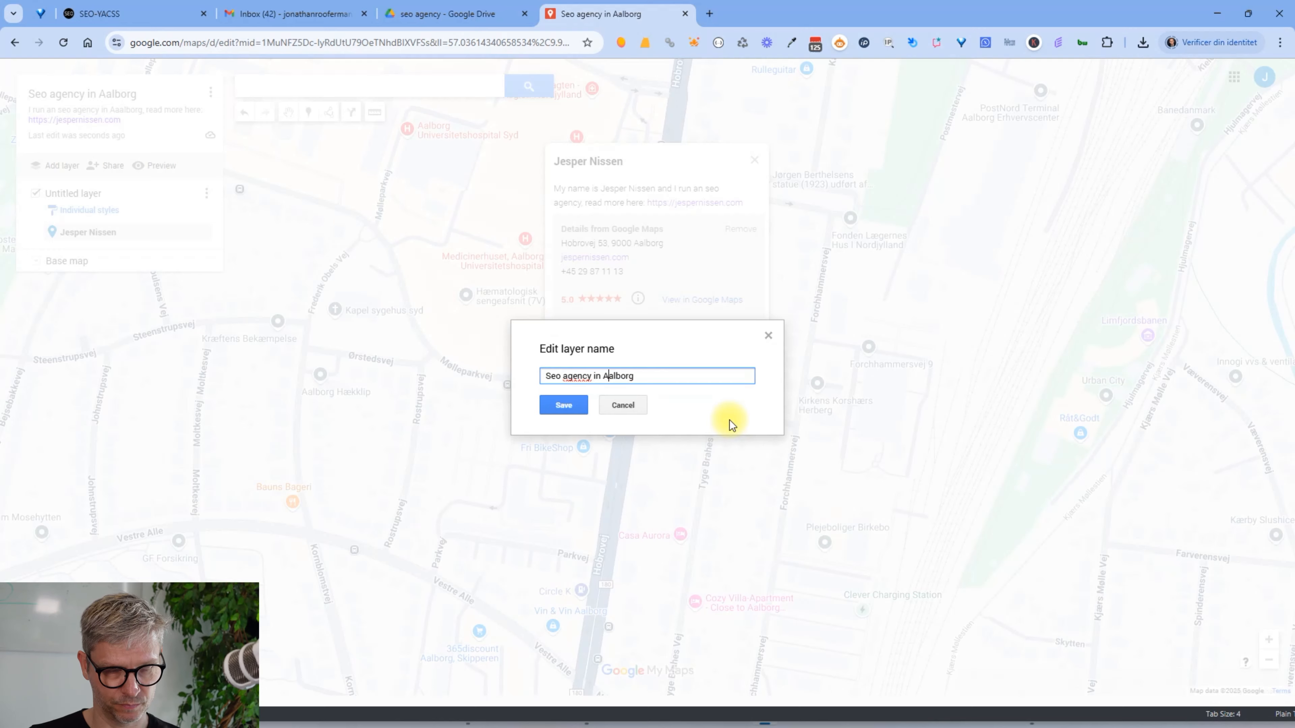
pyautogui.click(549, 413)
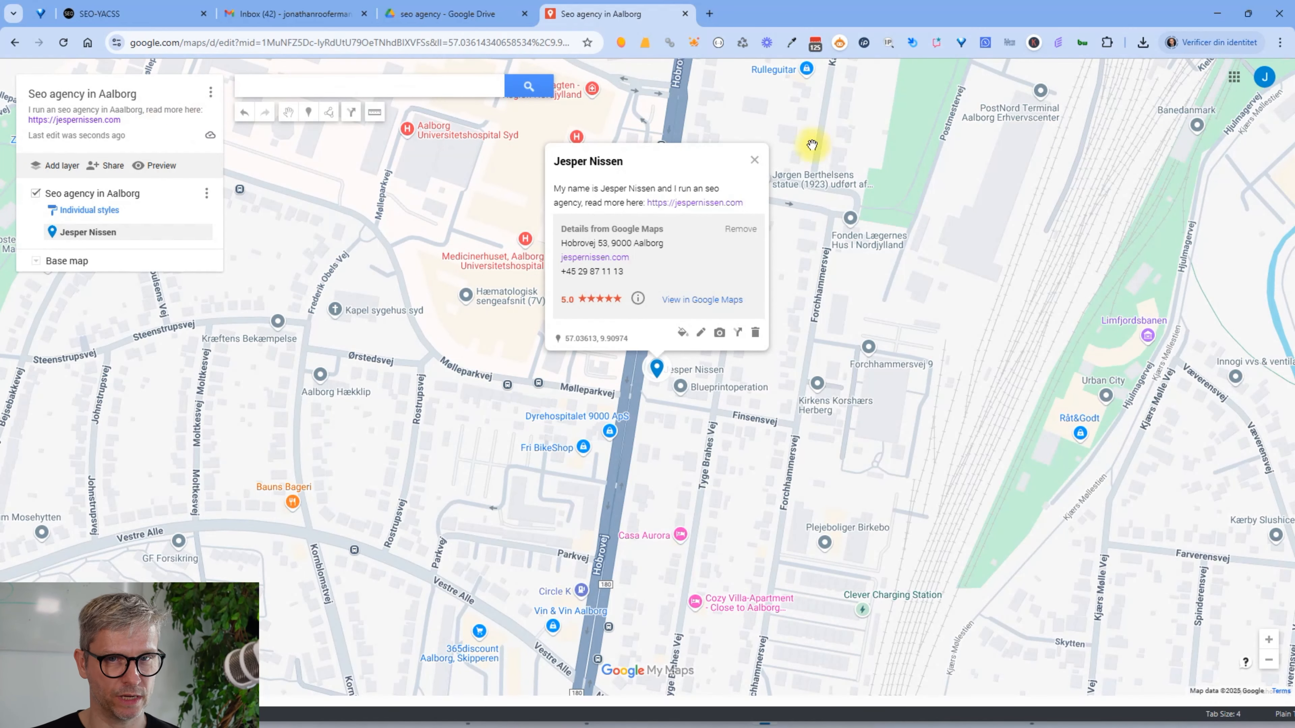
pyautogui.click(755, 160)
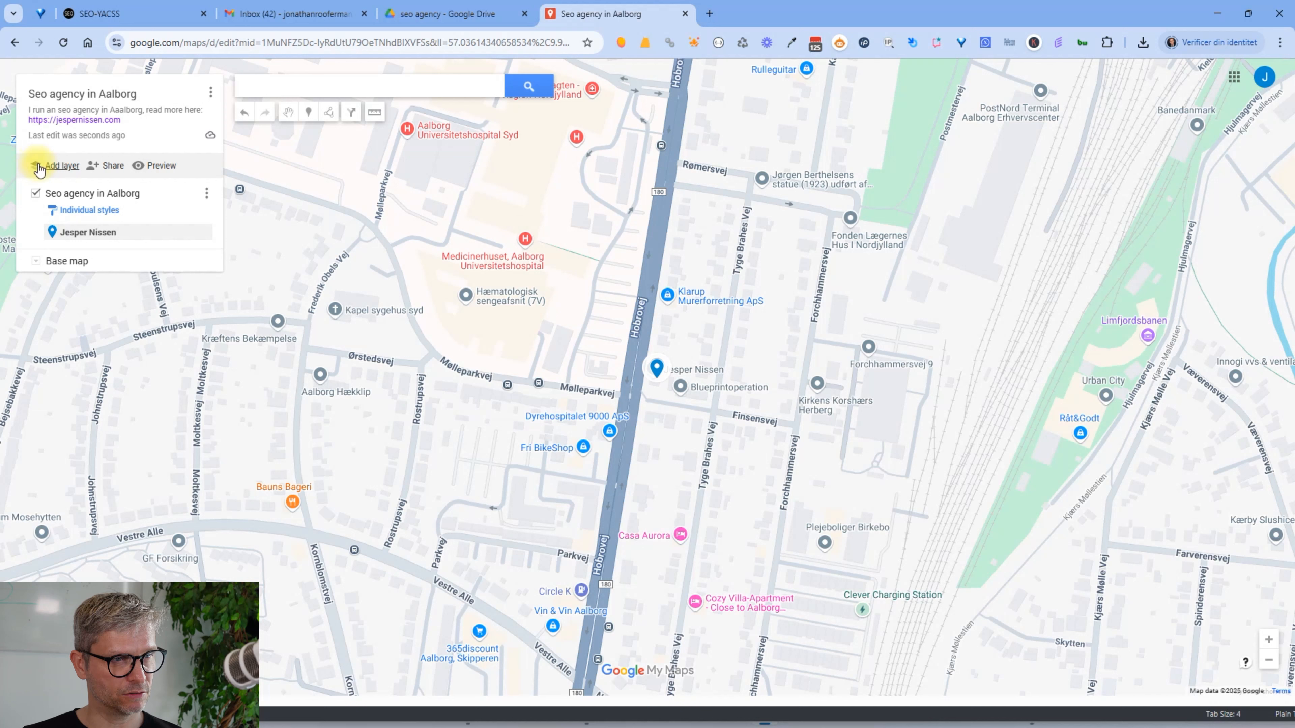
# Add a second layer named 'Seo optimization on Aalborg'
pyautogui.click(56, 166)
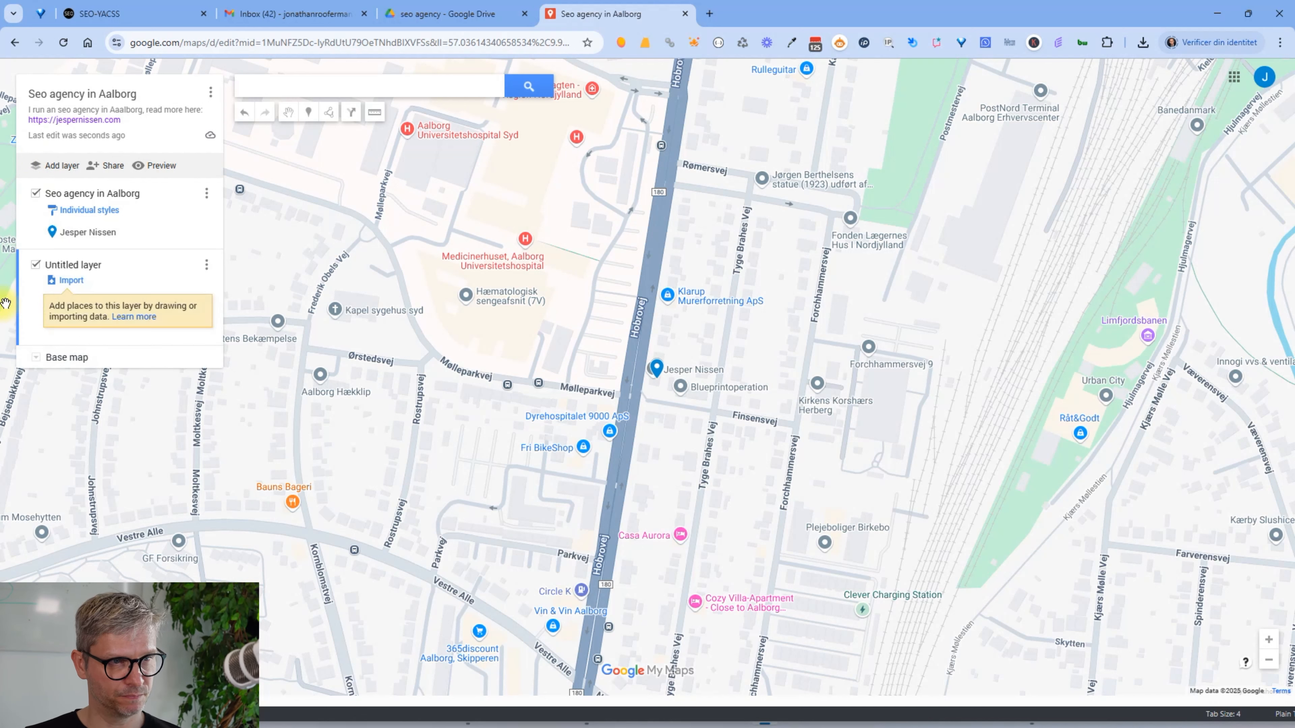
pyautogui.click(89, 265)
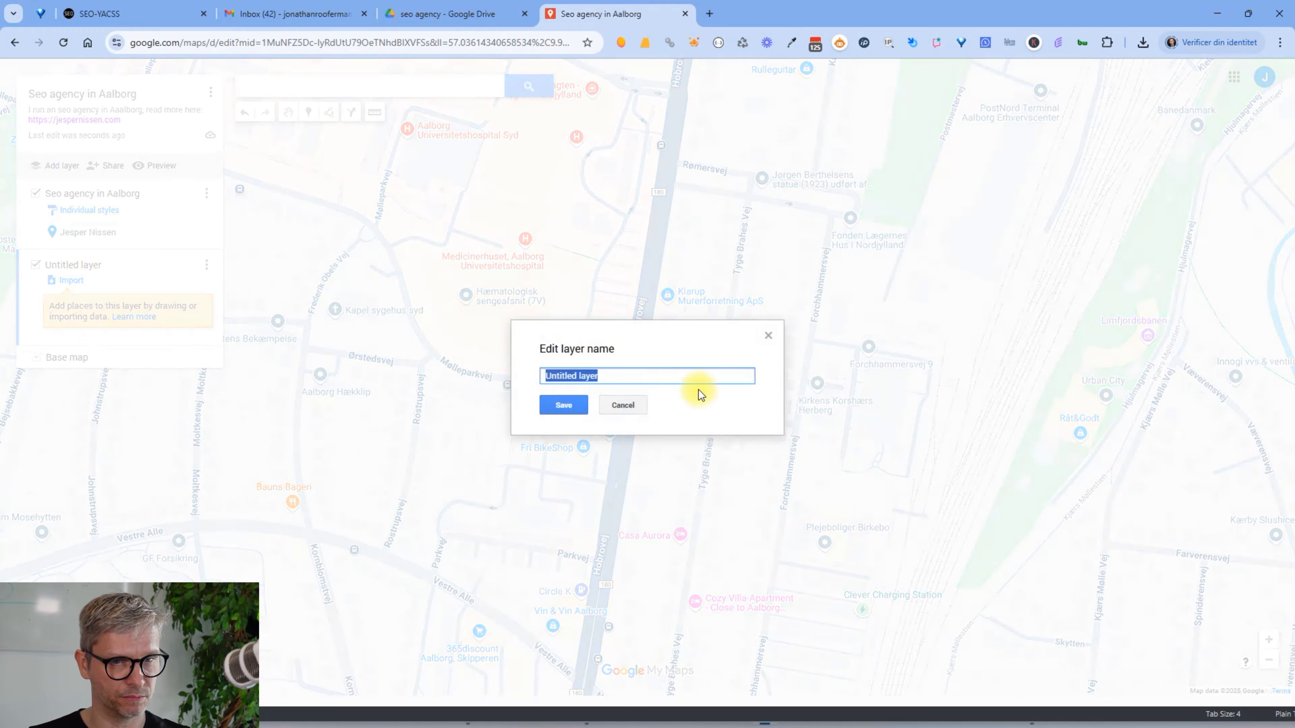
pyautogui.write('Seo optimizatri')
pyautogui.press('BackSpace')
pyautogui.press('BackSpace')
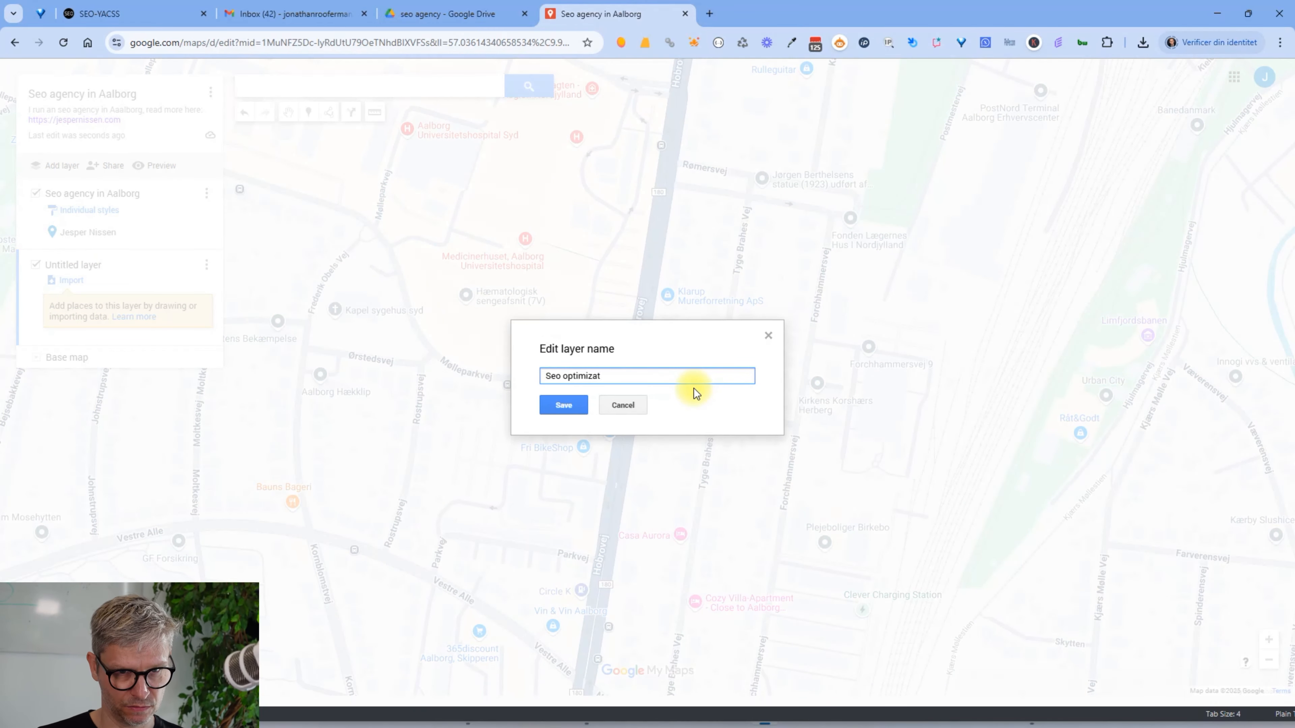
pyautogui.write('ion on Aalborg')
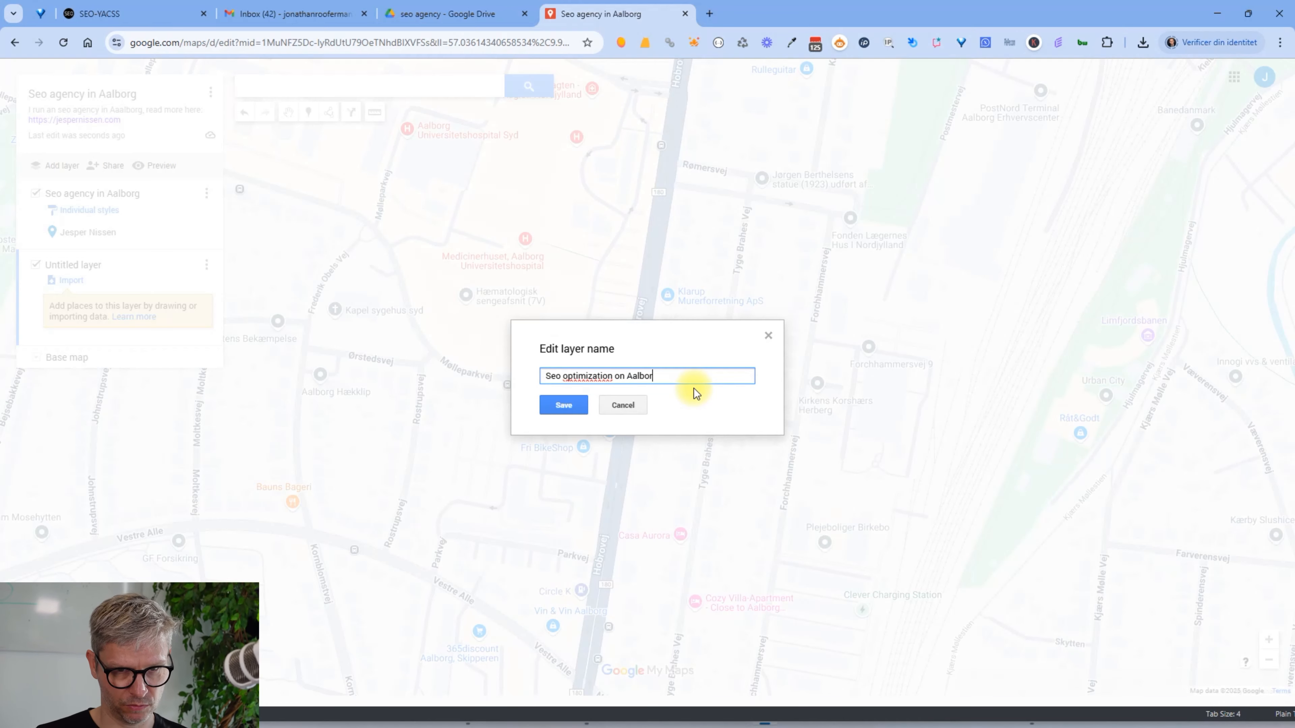
pyautogui.click(569, 405)
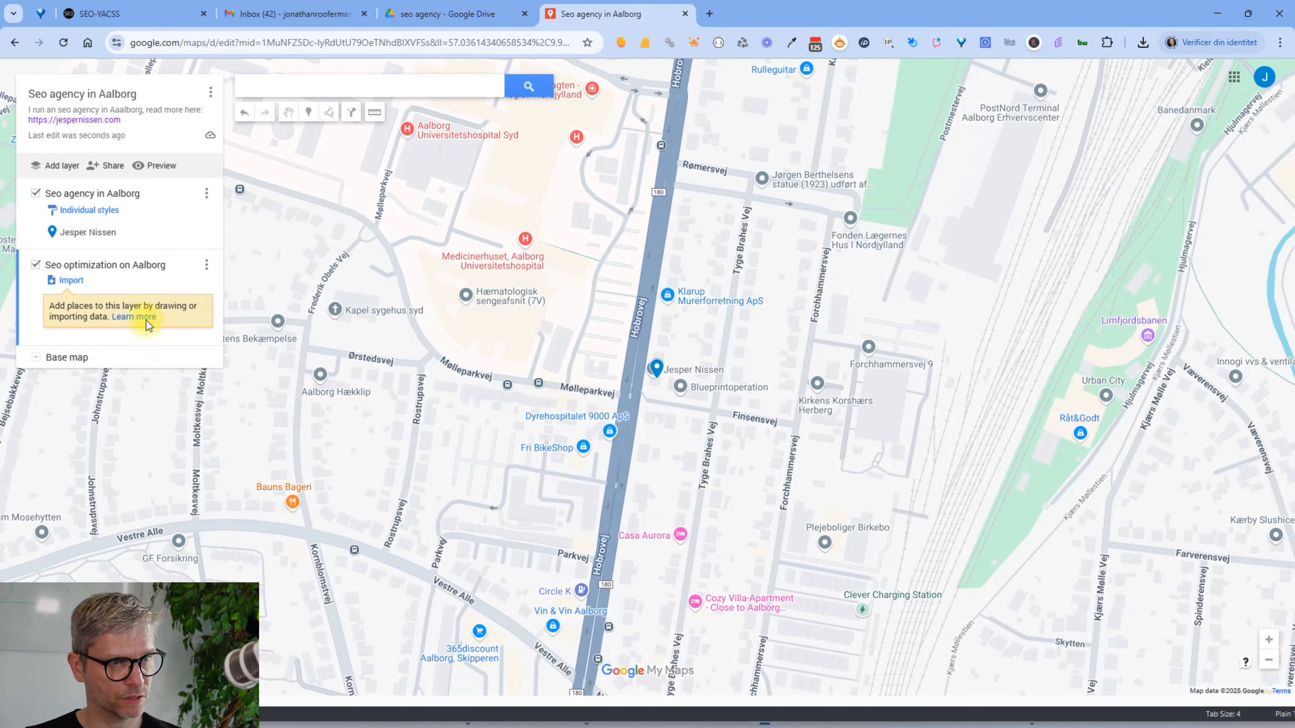
# Start an import into the new layer and check the project's KML download option in the SEO-YACSS tab
pyautogui.click(68, 286)
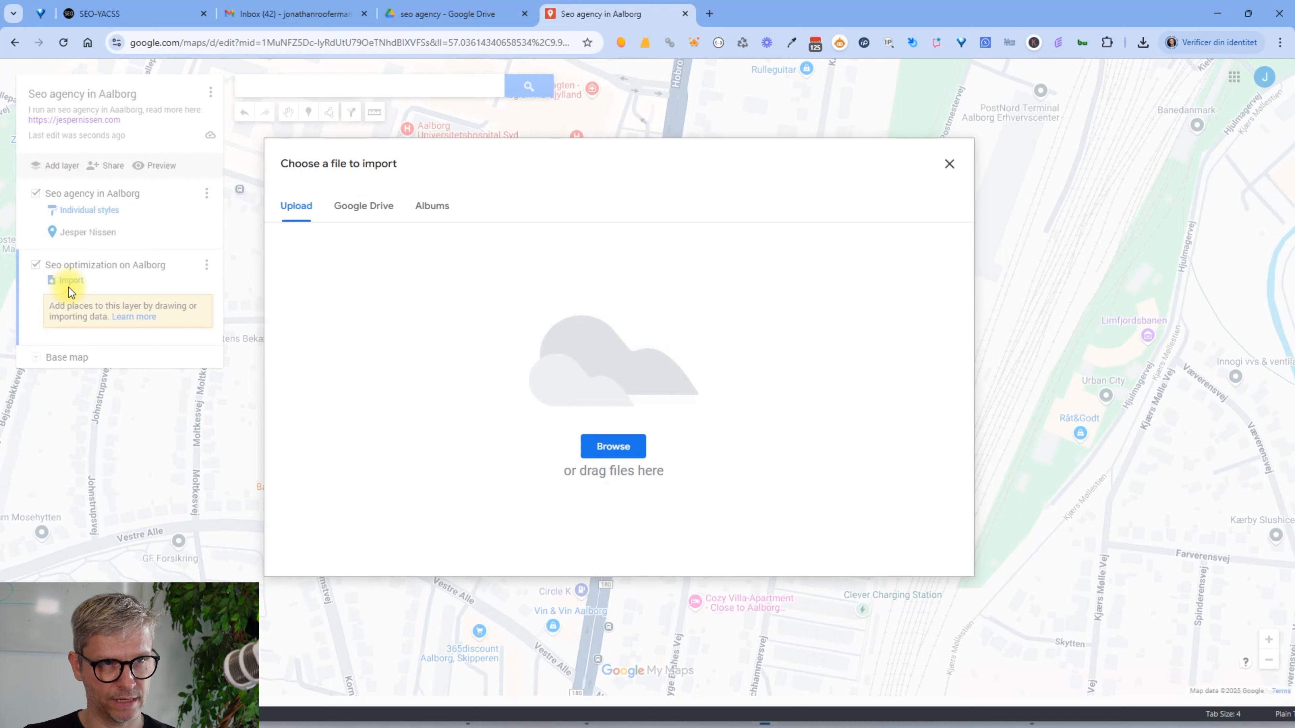
pyautogui.click(138, 14)
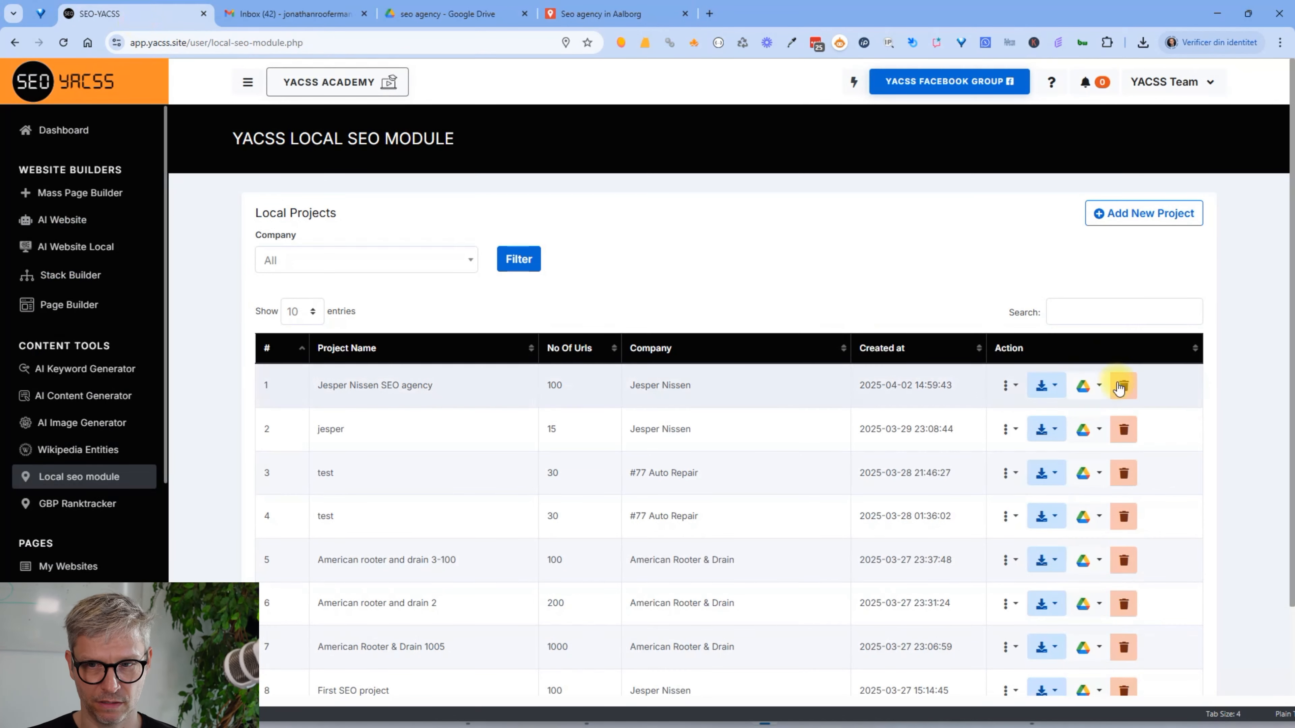
pyautogui.click(1008, 385)
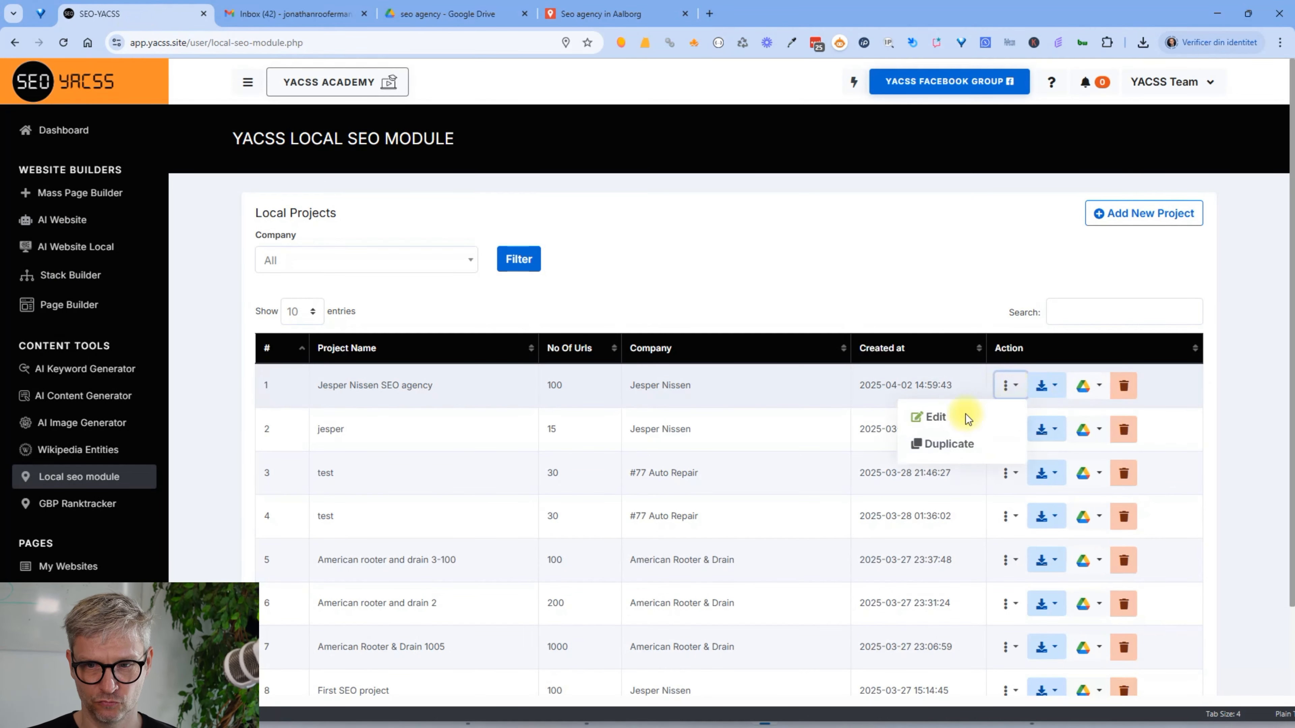
pyautogui.click(1031, 388)
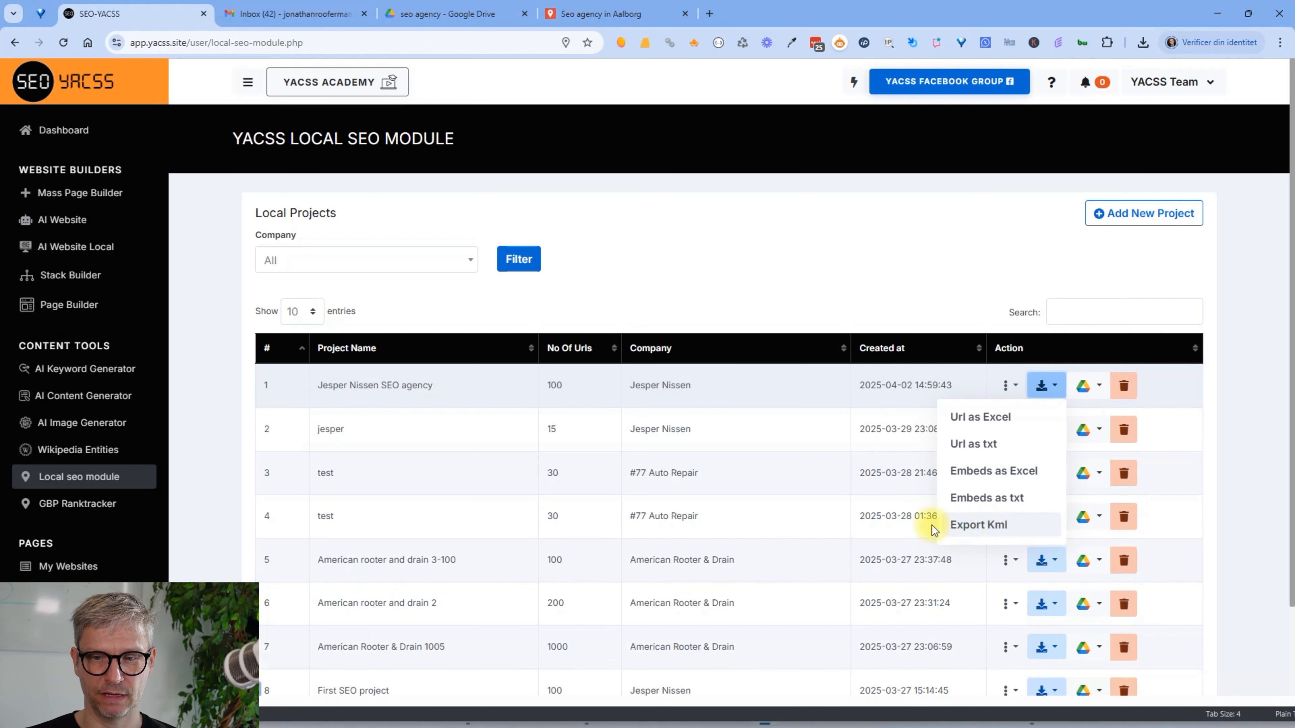
pyautogui.click(599, 14)
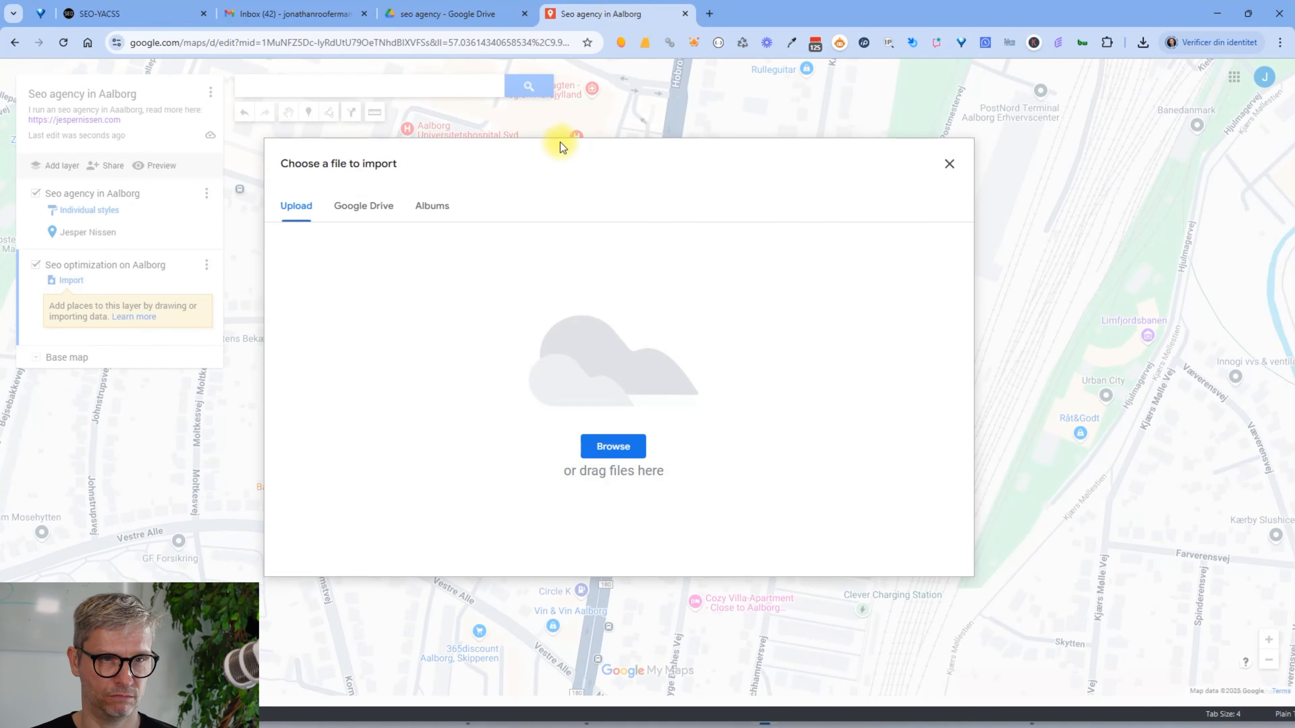
# Import seo-agency.kml from the Google Drive seo agency folder into the new layer
pyautogui.click(363, 212)
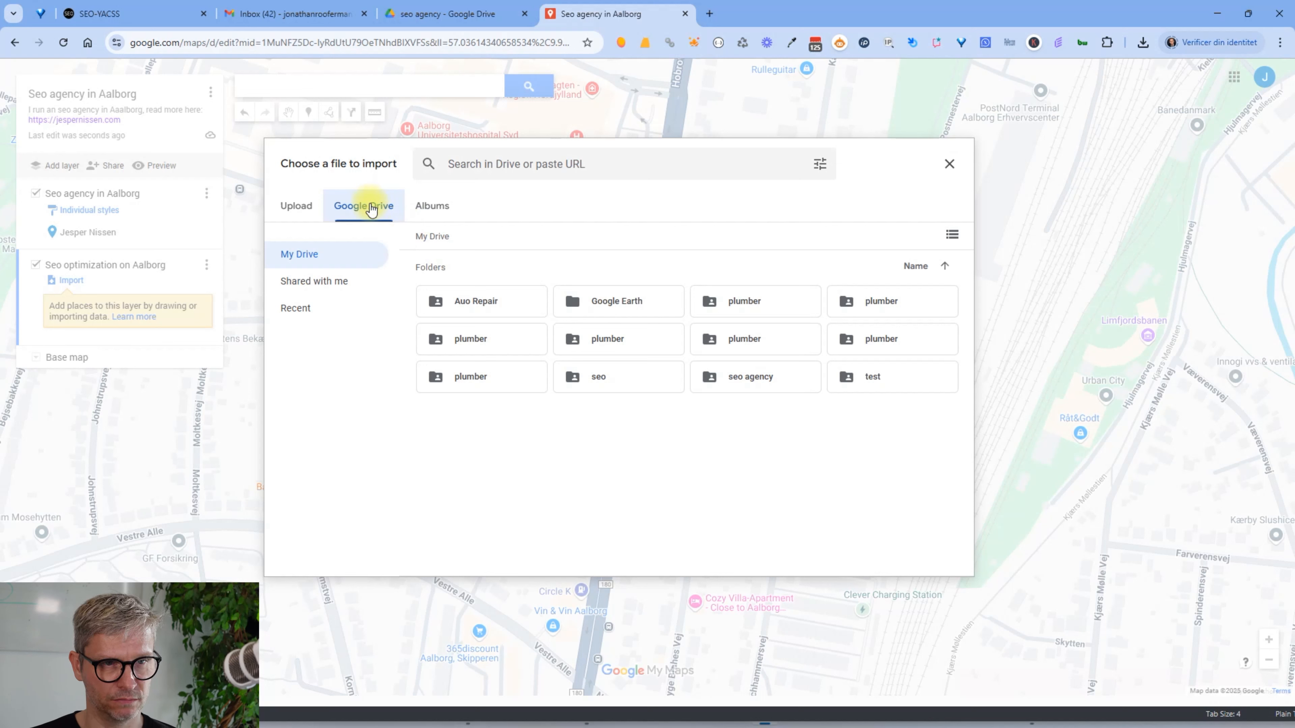
pyautogui.click(766, 376)
pyautogui.doubleClick(766, 377)
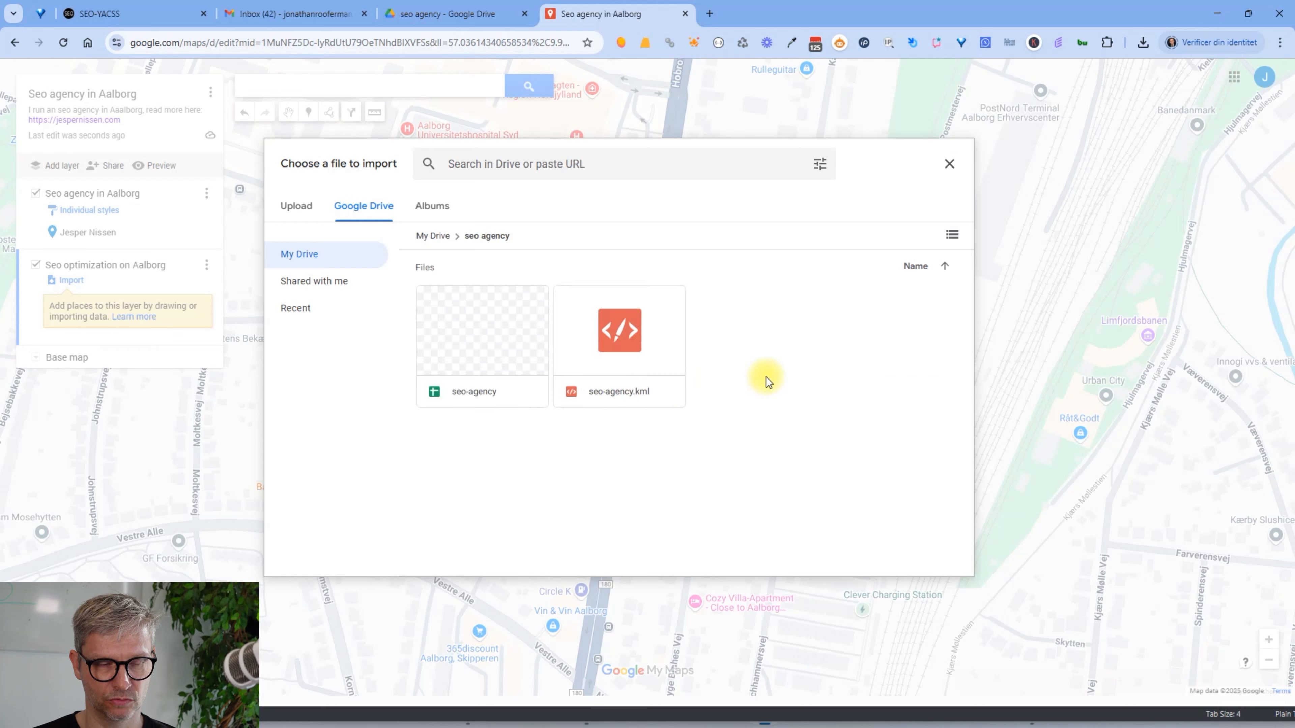
pyautogui.click(627, 350)
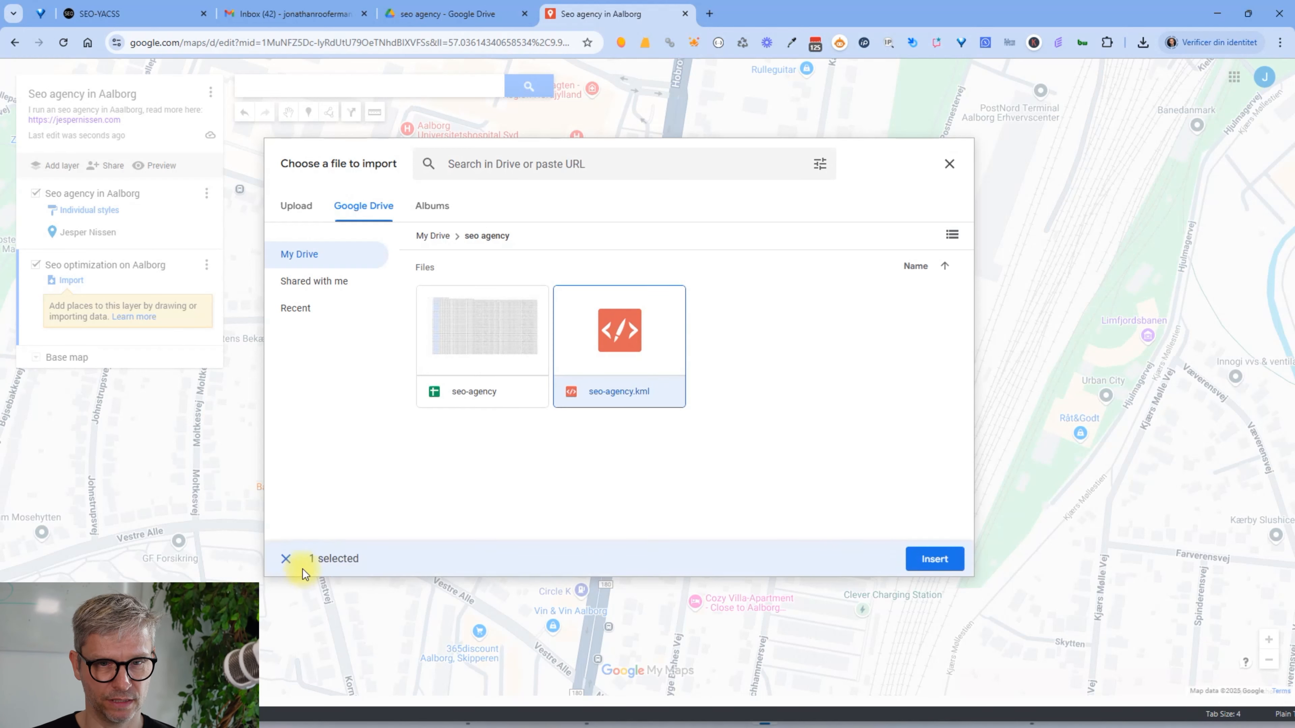
pyautogui.click(937, 558)
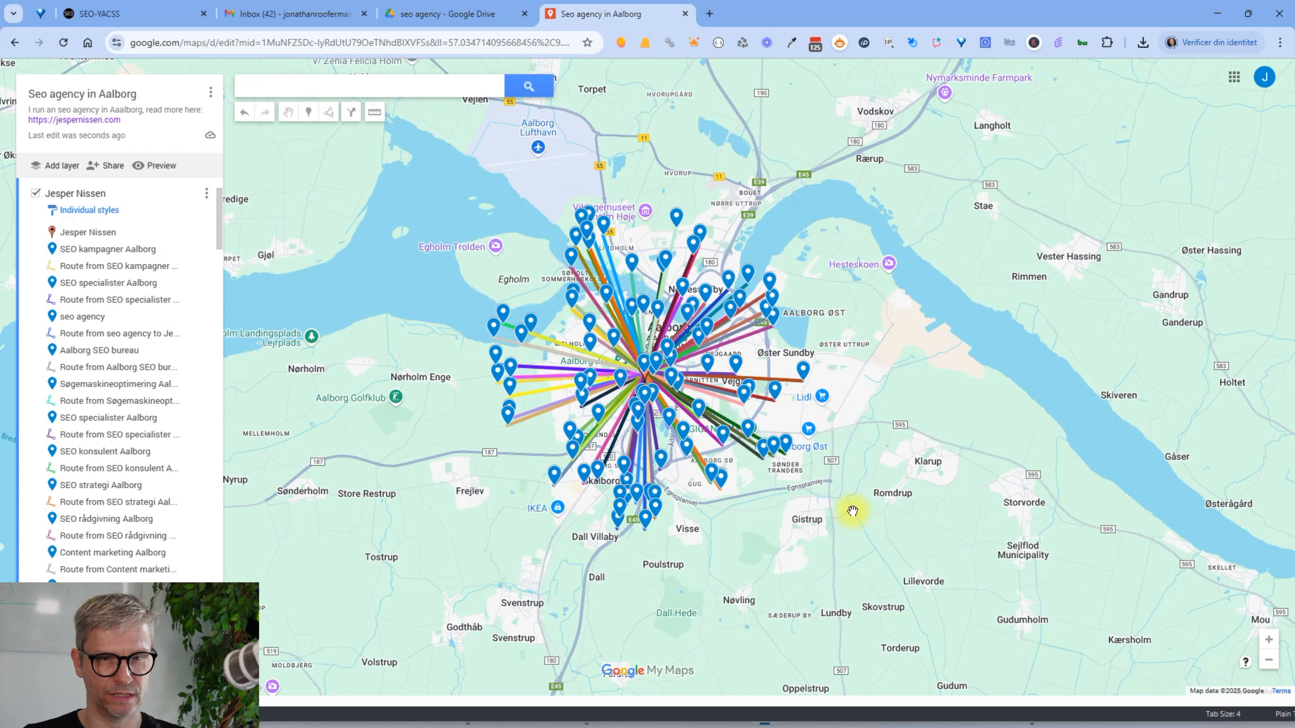
# Pan and zoom the map to centre the hub of the imported Aalborg routes
pyautogui.moveTo(793, 529); pyautogui.dragTo(905, 673)
pyautogui.scroll(1, 846, 589)
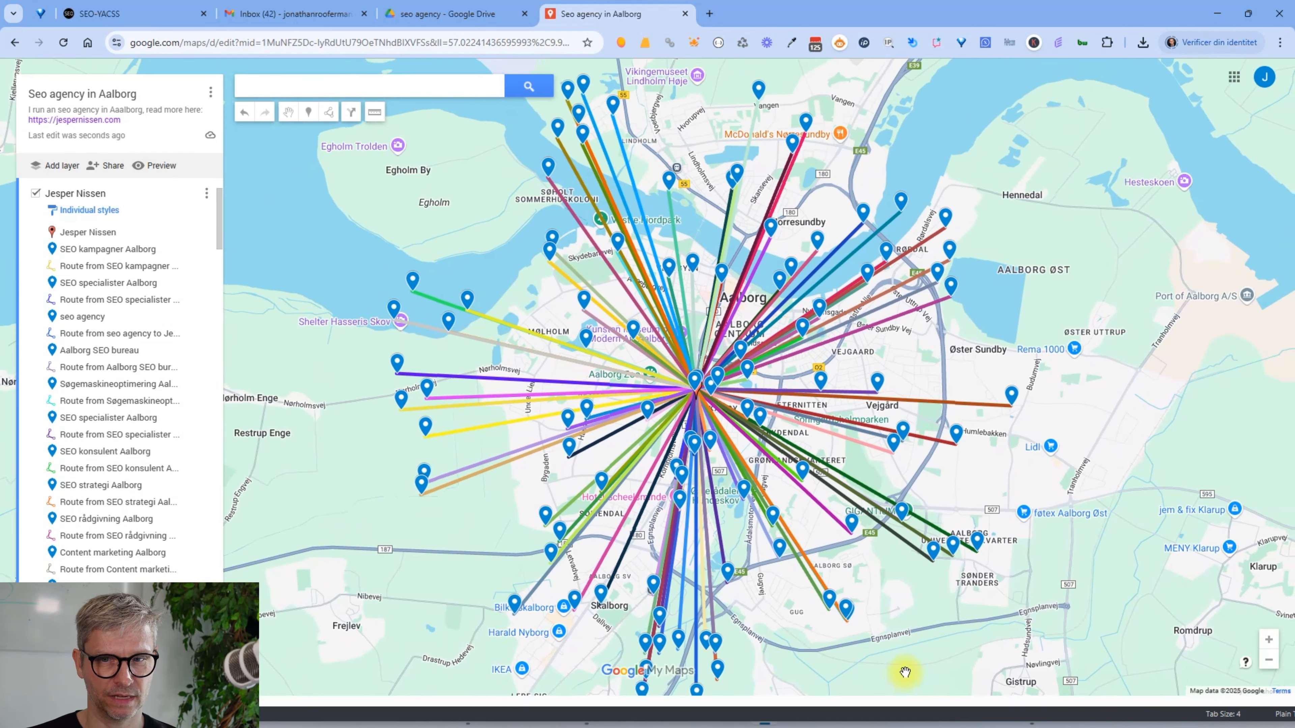
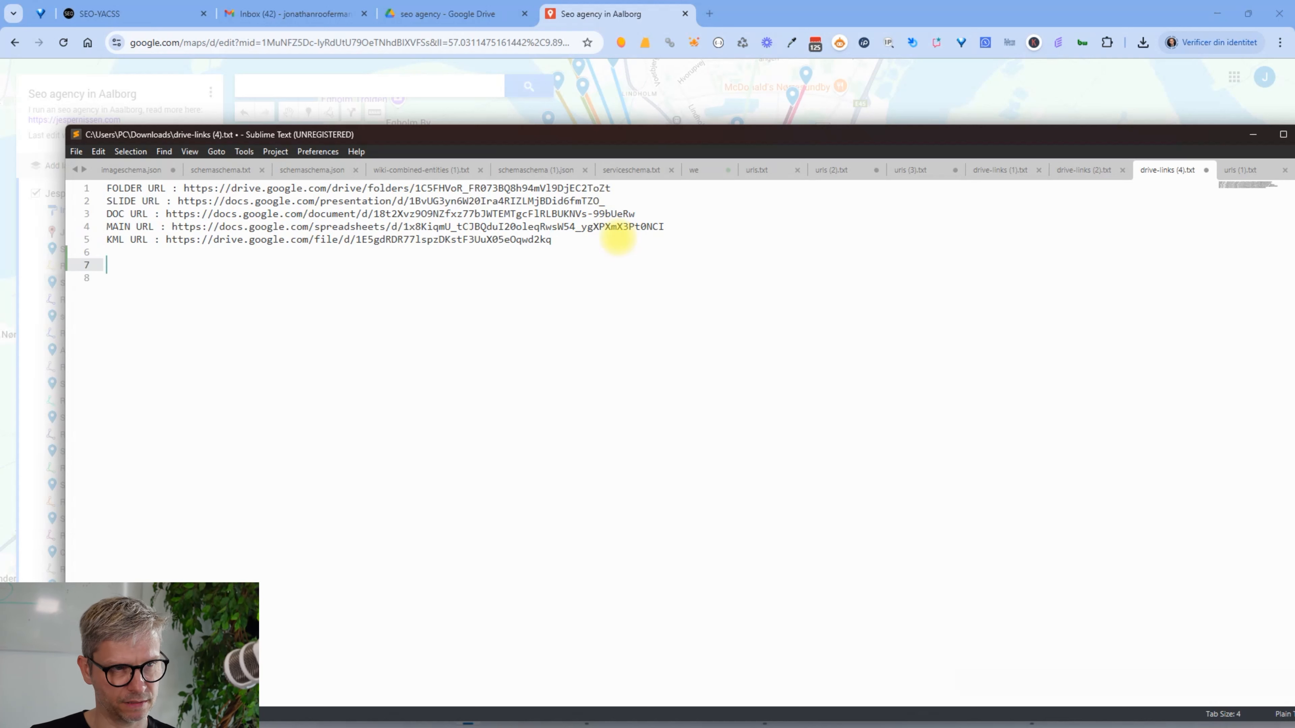
# Add a 'Mymaps link:' line with the map's sharing URL pasted beneath it, then close the Share map dialog
pyautogui.write('ym')
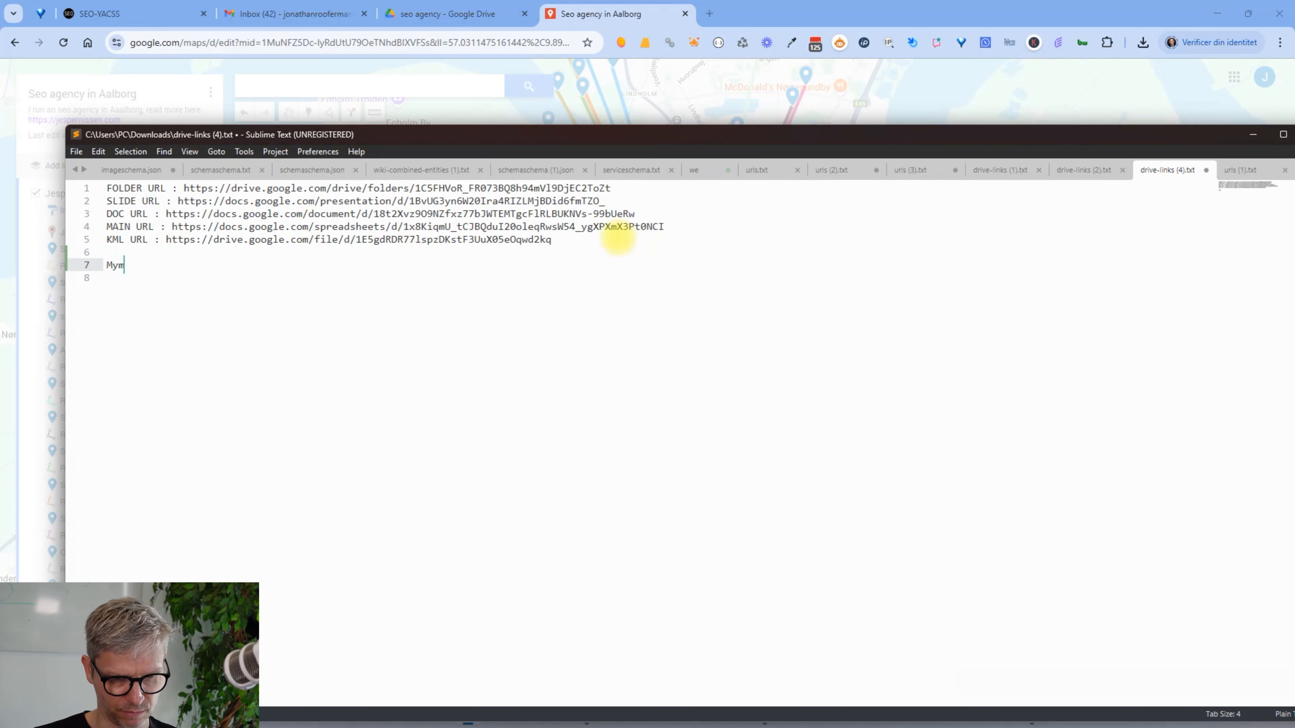
pyautogui.write('aps link:')
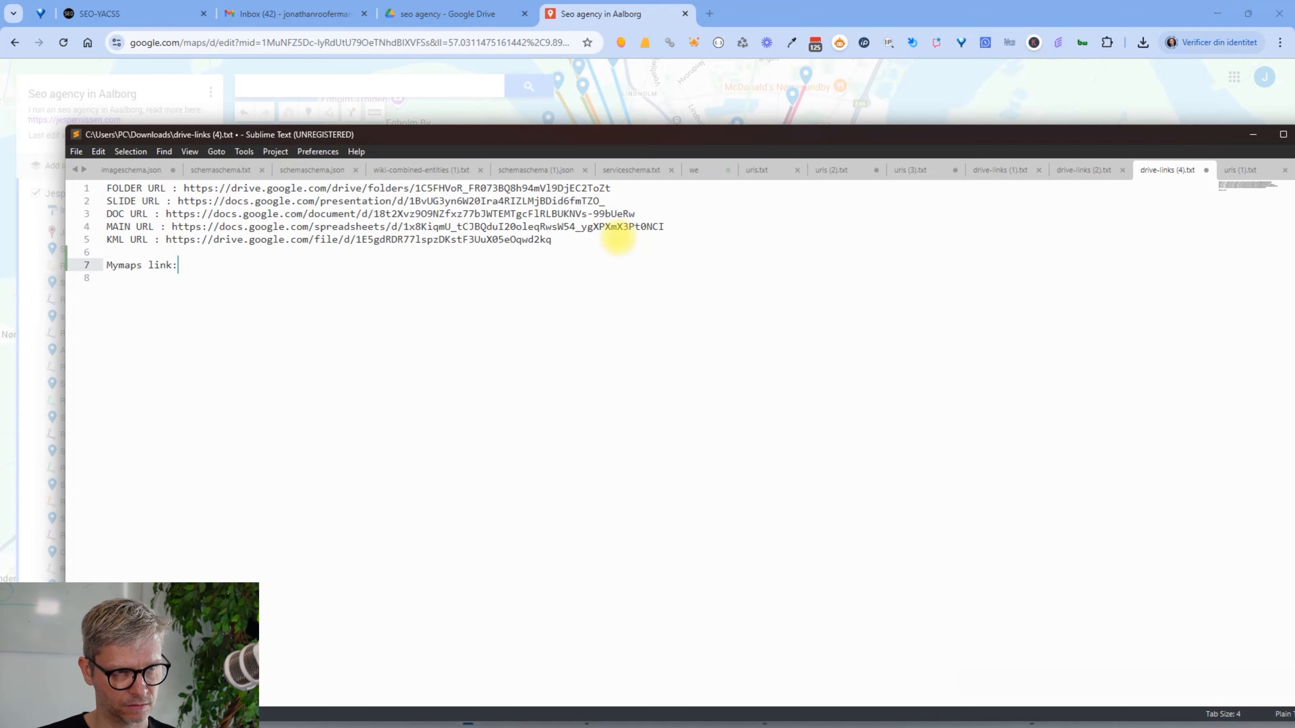
pyautogui.press('Return')
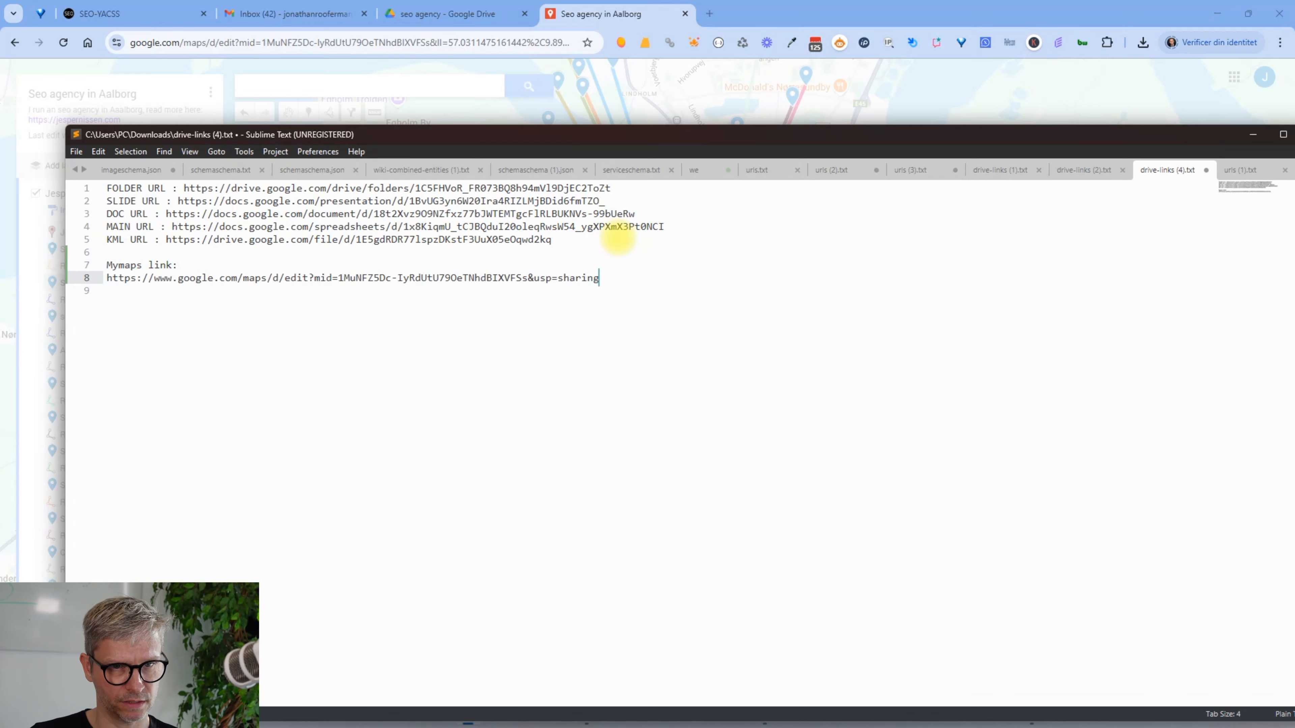
pyautogui.click(661, 23)
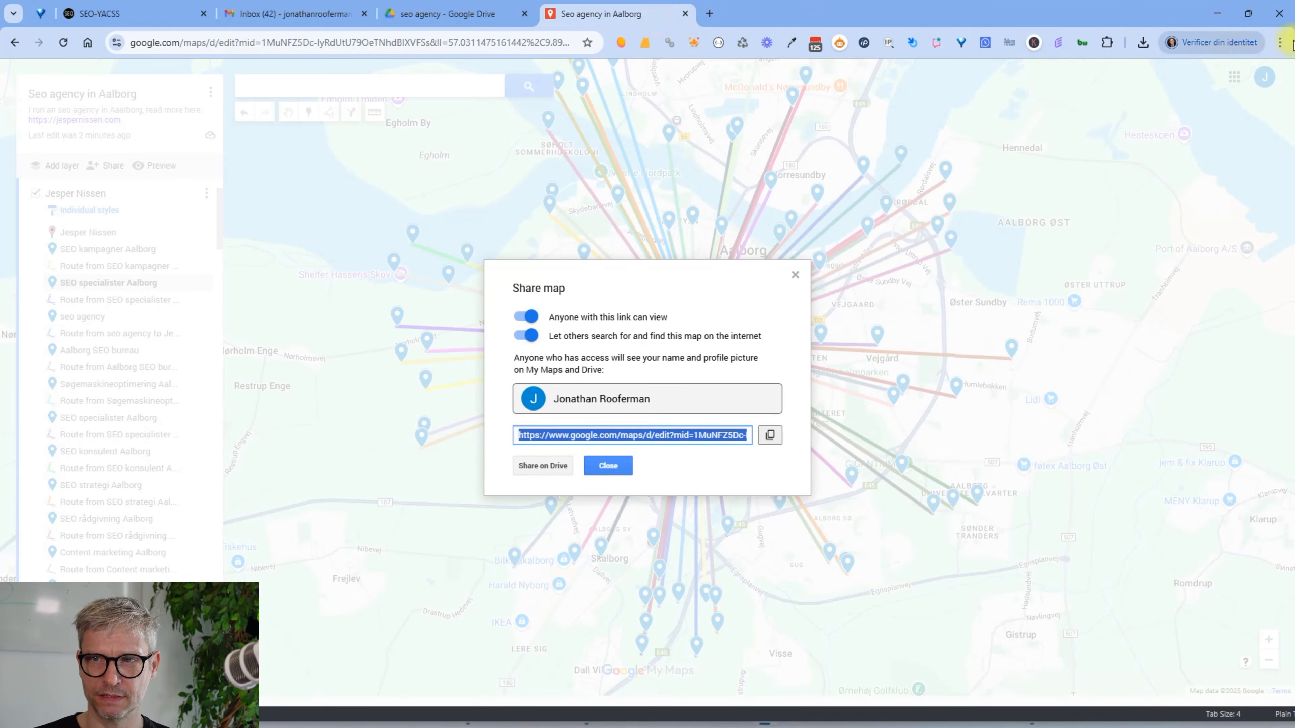
pyautogui.click(795, 274)
pyautogui.hotkey('alt', 'Tab')
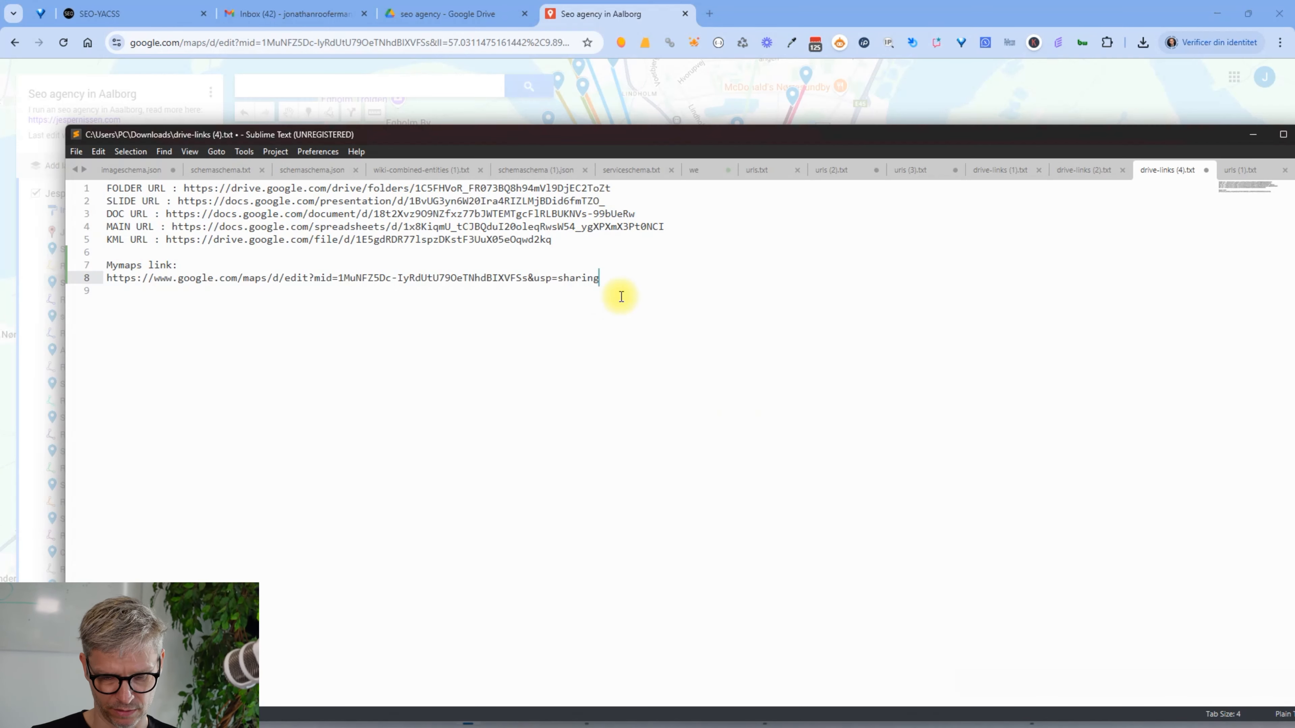
pyautogui.press('Return')
pyautogui.press('Return')
pyautogui.press('Return')
# Paste the map's iframe embed code with an 'Iframe of mymaps:' label above it
pyautogui.write('<iframe src="https://www.google.com/maps/d/embed?mid=1MuNFZ5Dc-IyRdUtU79OeTNhdBIXVFSs&ehbc=2E312F" width="640" height="480"></iframe>')
pyautogui.press('Up')
pyautogui.write('Iframe of m')
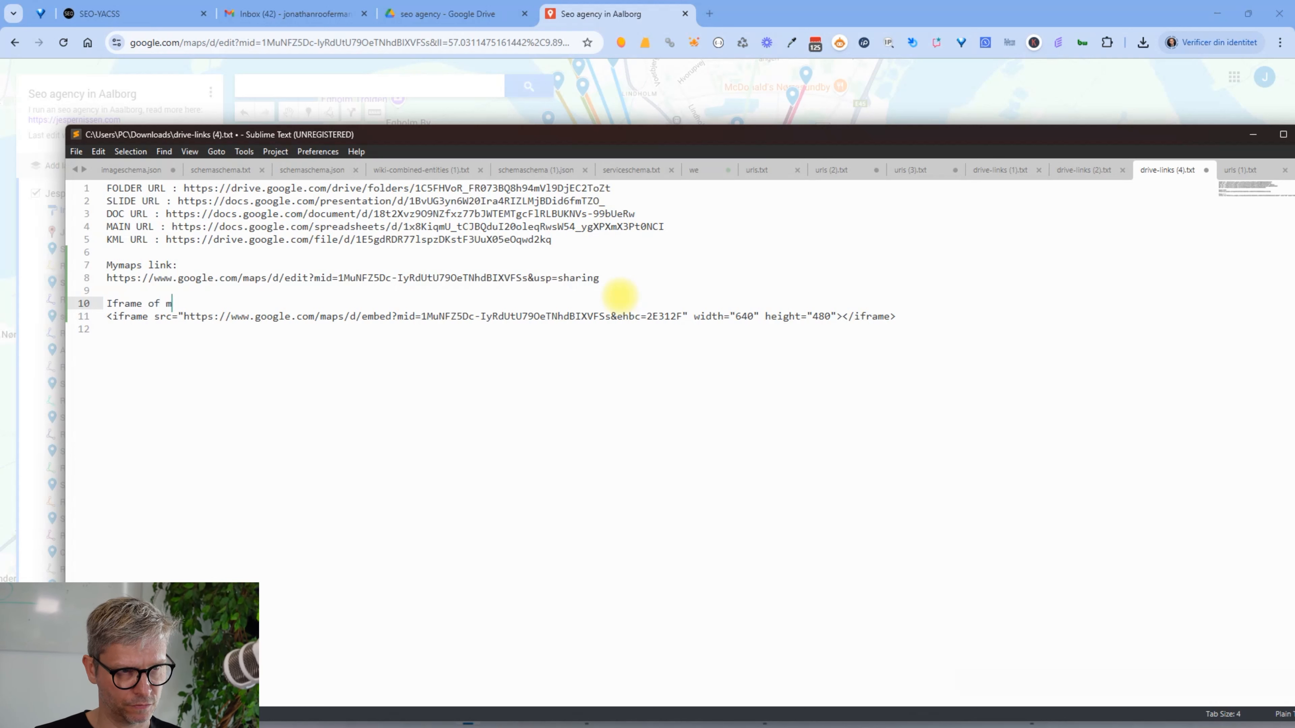
pyautogui.write('ymaps:')
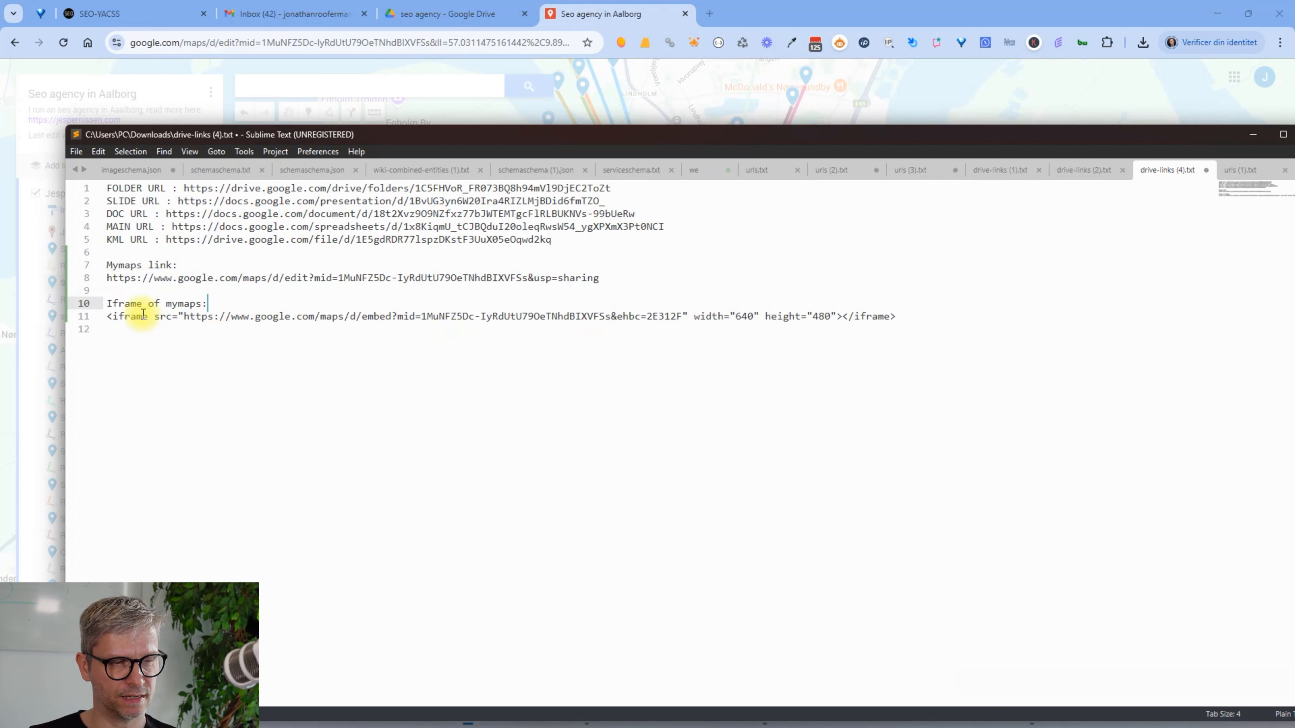
pyautogui.moveTo(108, 317); pyautogui.dragTo(940, 336)
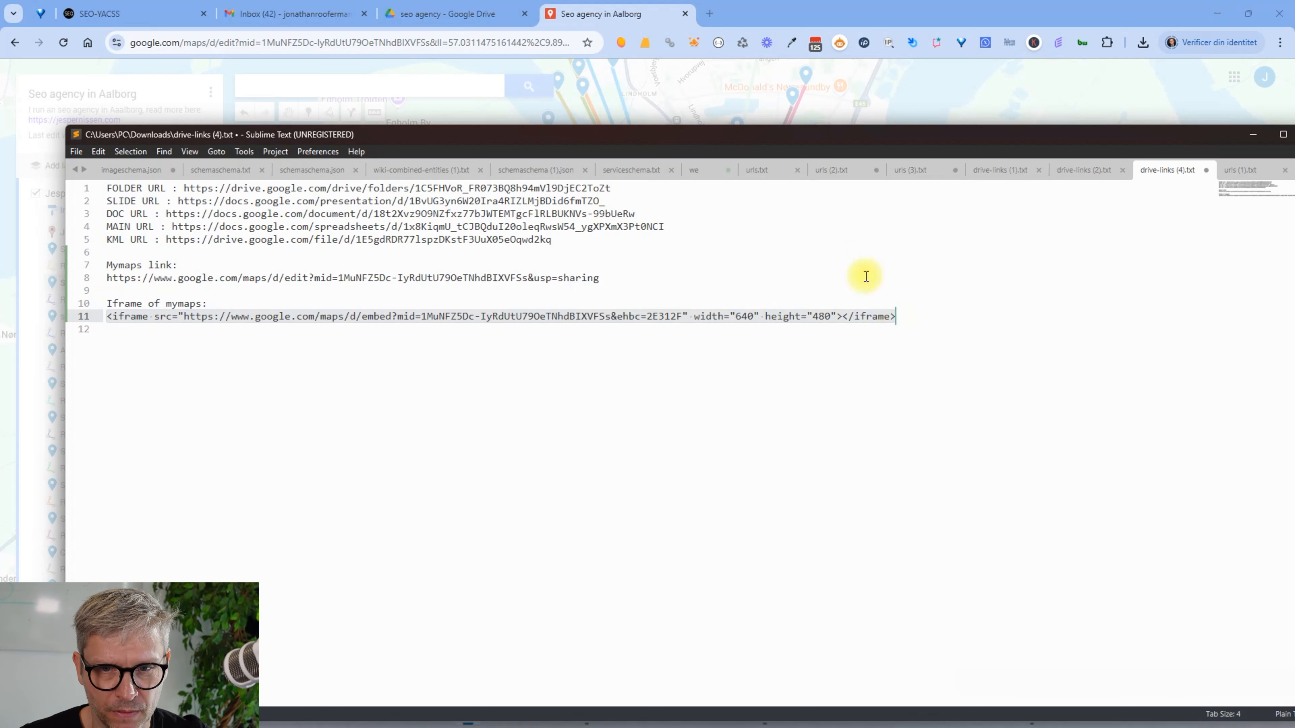
# Insert 'Seo agency in Aalborg' between the opening and closing iframe tags
pyautogui.click(843, 317)
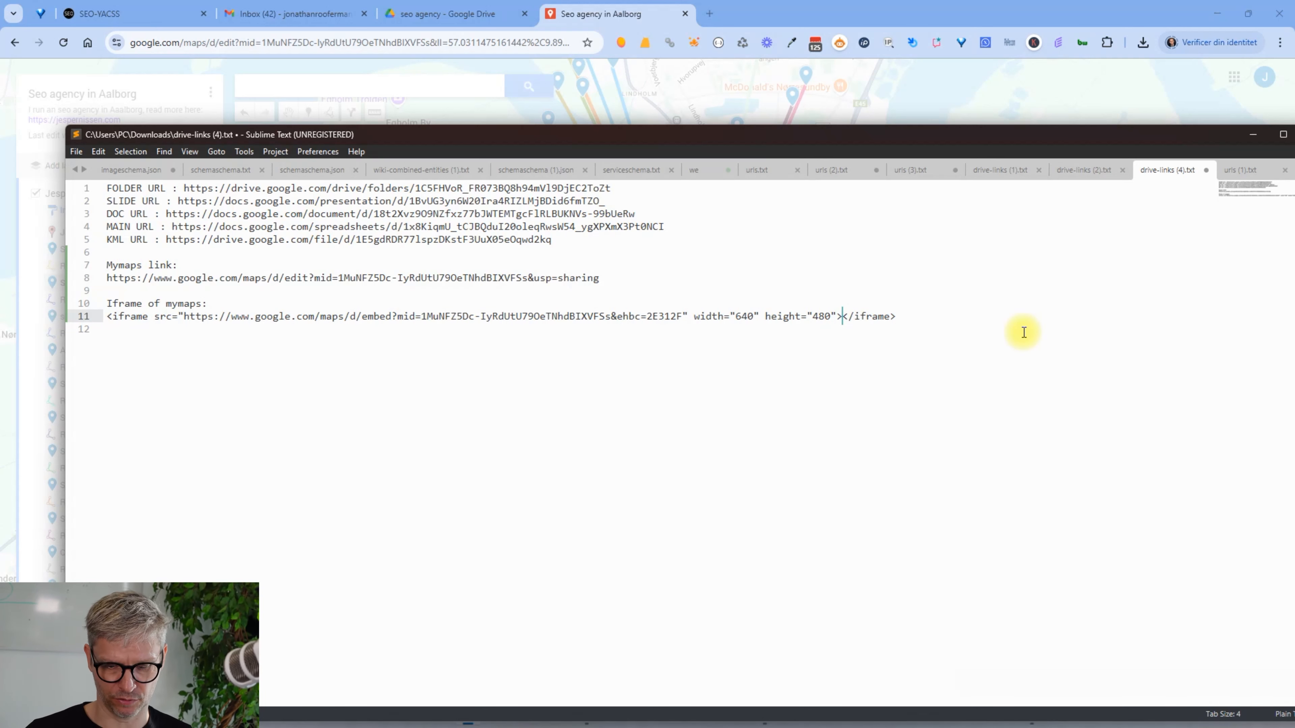
pyautogui.press('Left')
pyautogui.press('Left')
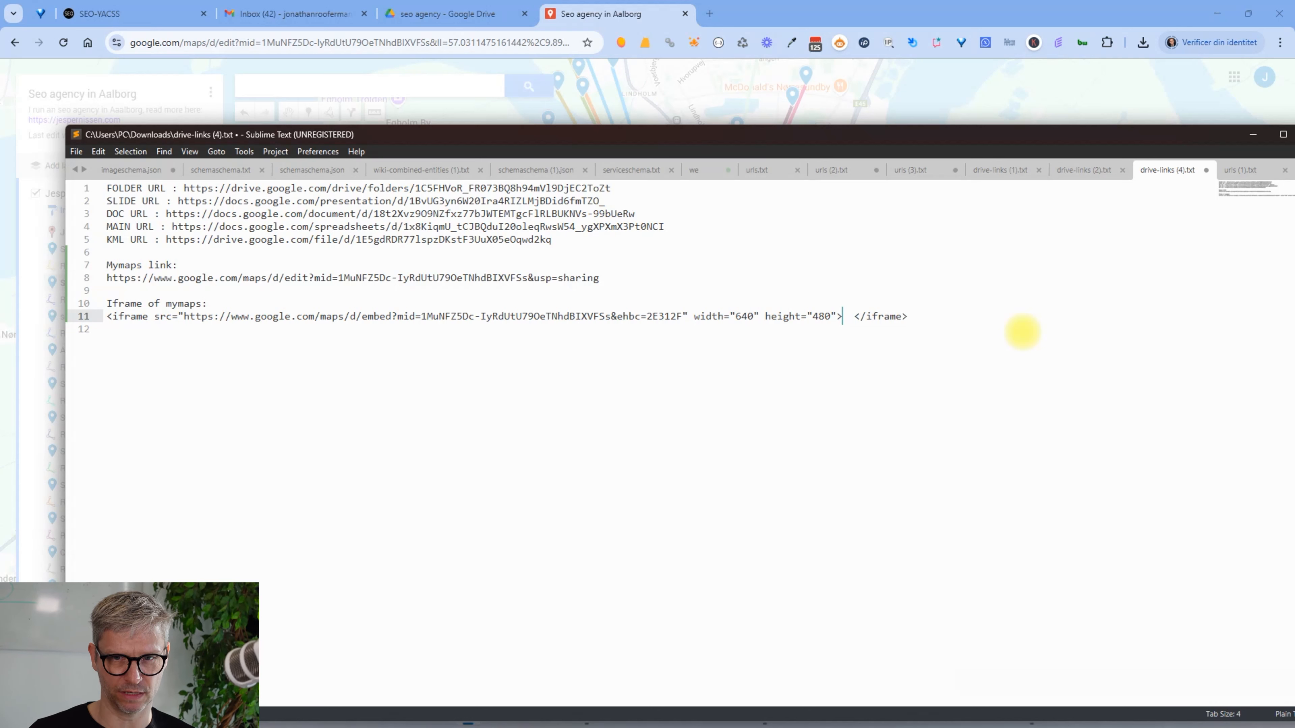
pyautogui.write('Seo age')
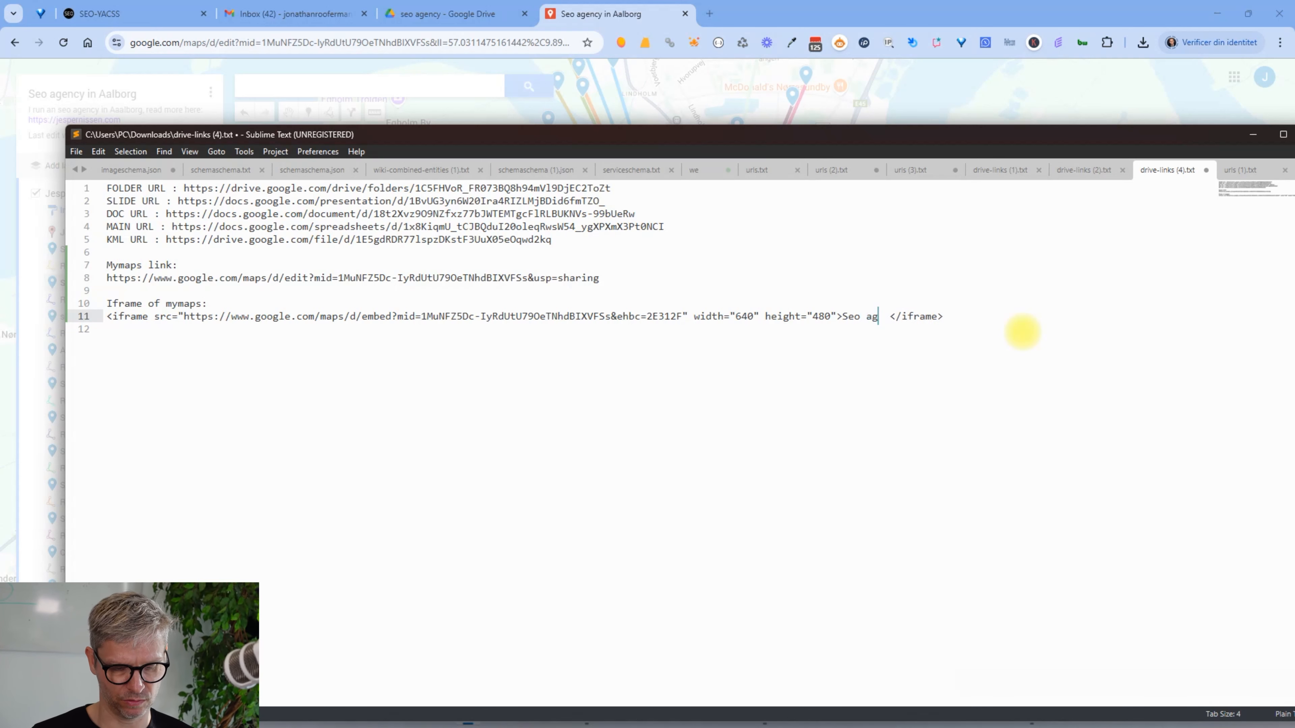
pyautogui.write('ncy in Aalbo')
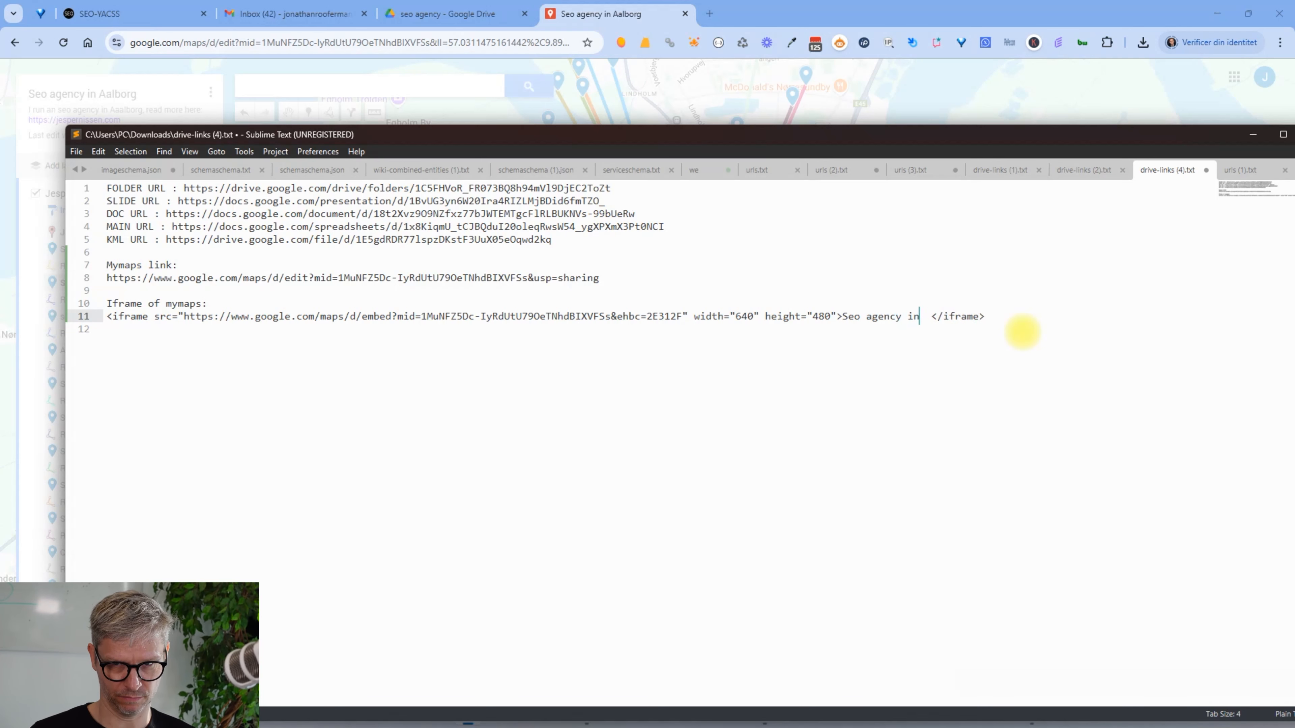
pyautogui.write('rg')
pyautogui.press('Delete')
pyautogui.press('Delete')
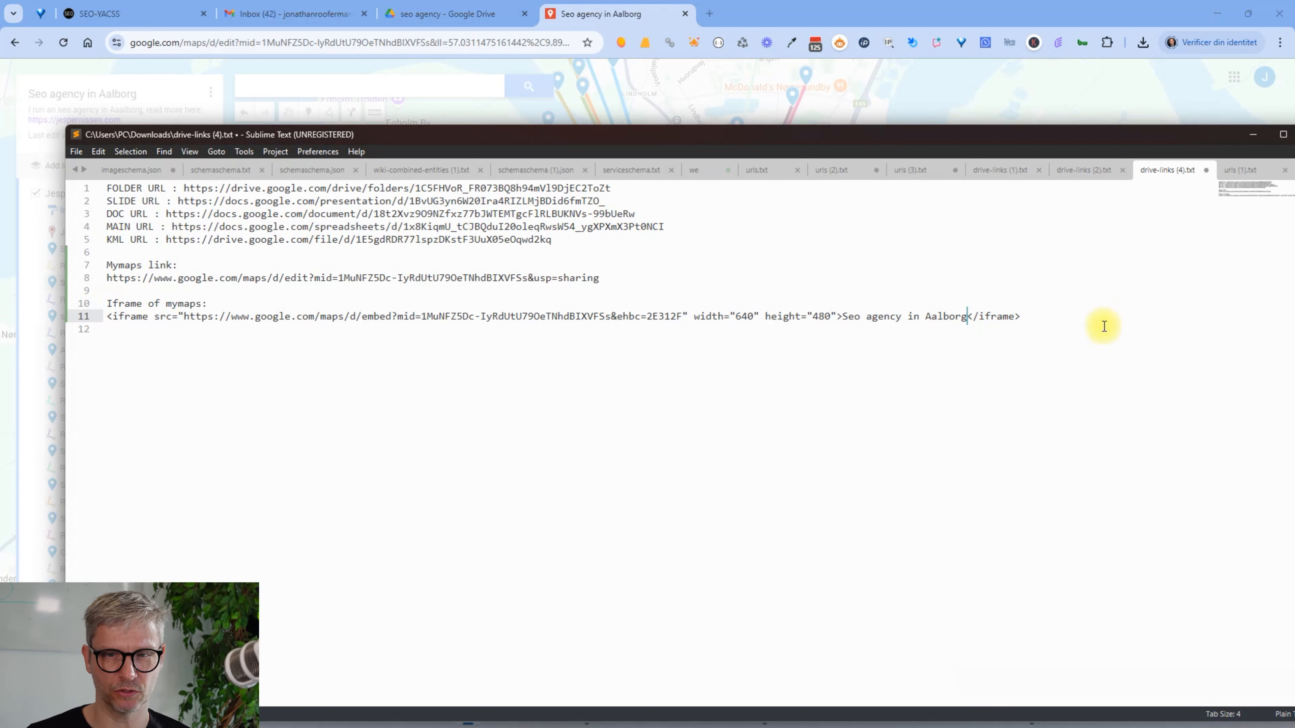
pyautogui.moveTo(846, 315); pyautogui.dragTo(968, 317)
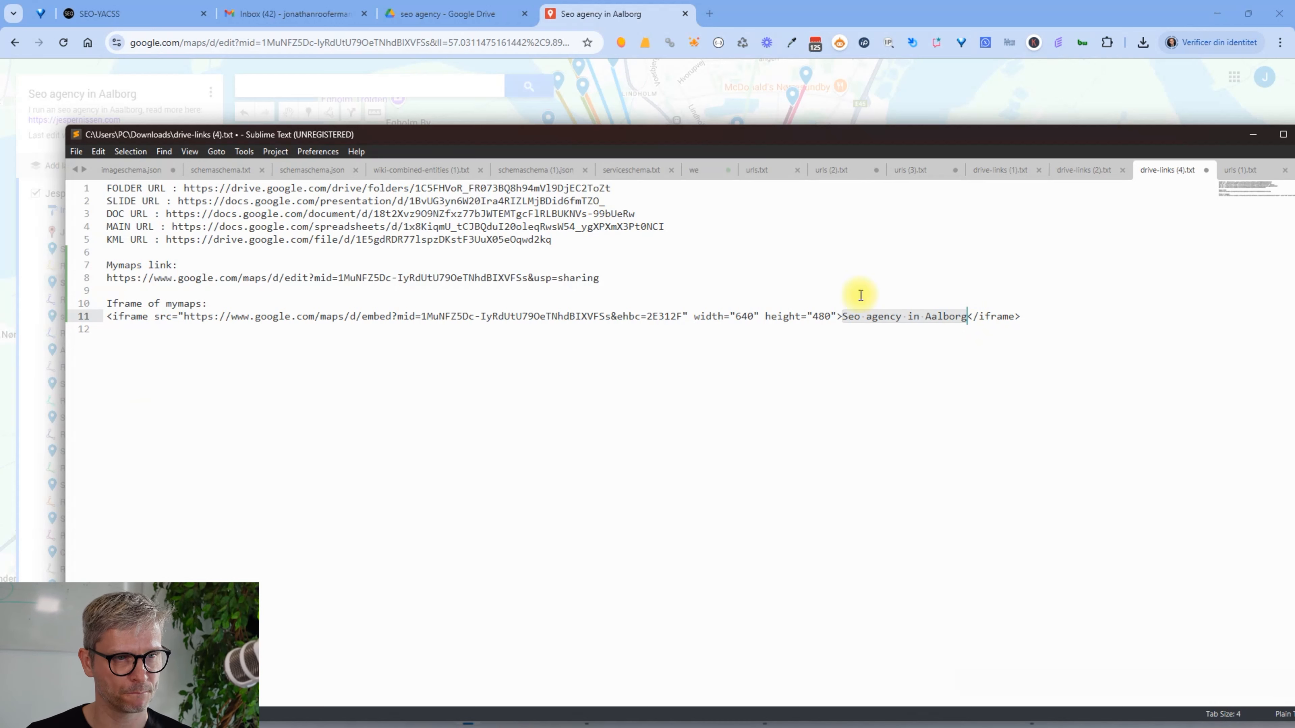
pyautogui.click(1060, 305)
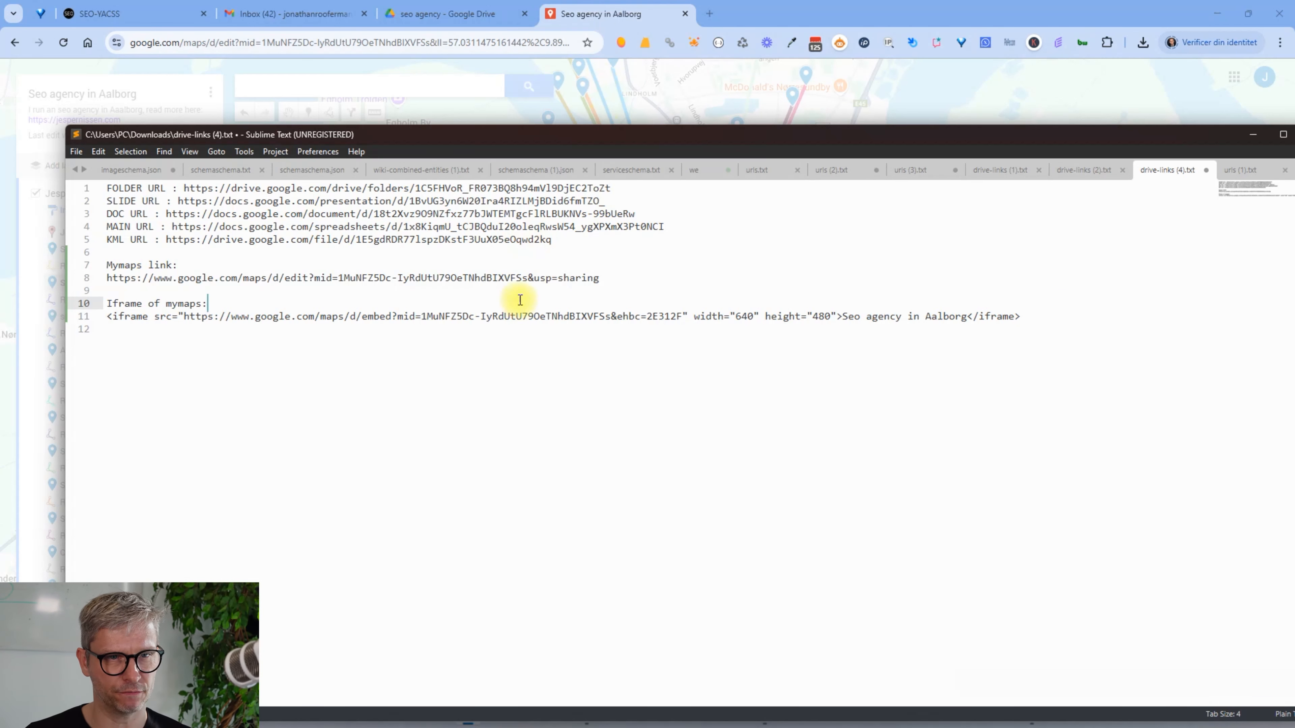
pyautogui.click(620, 6)
# Choose View in Google Earth from the Seo agency in Aalborg map's options menu
pyautogui.click(807, 286)
pyautogui.click(211, 94)
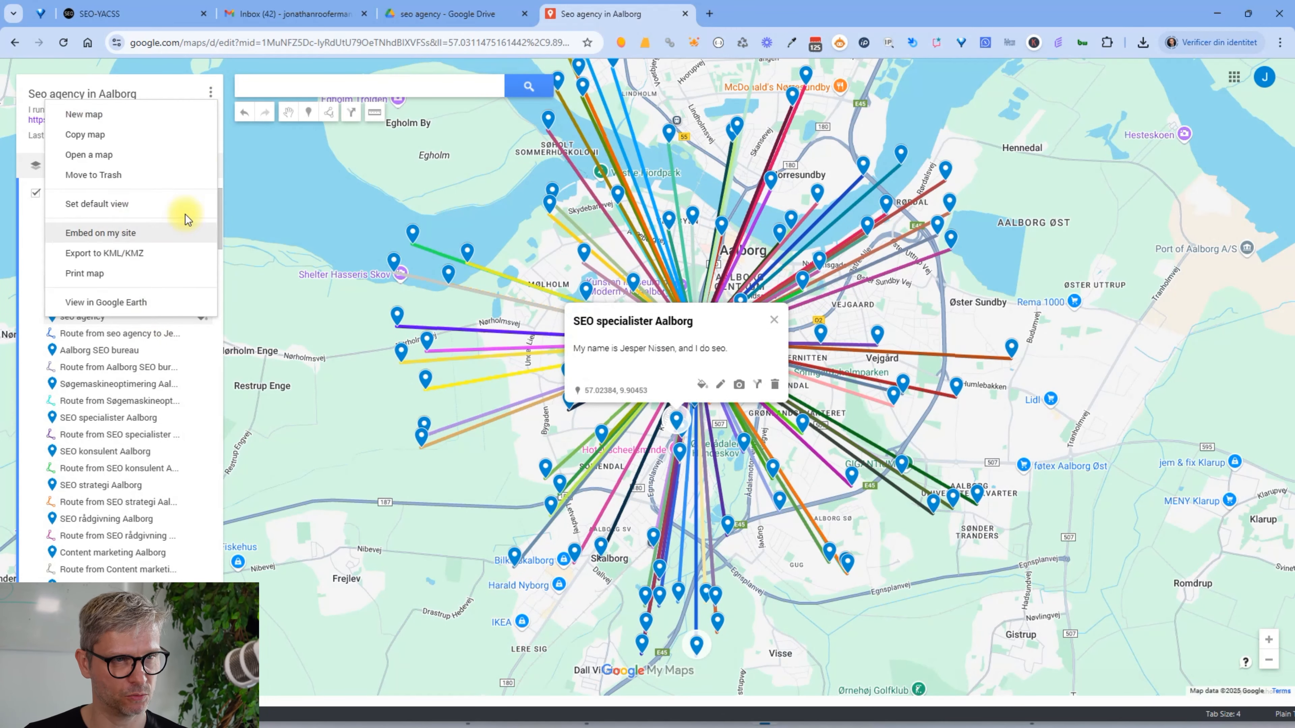
pyautogui.click(208, 89)
pyautogui.click(210, 93)
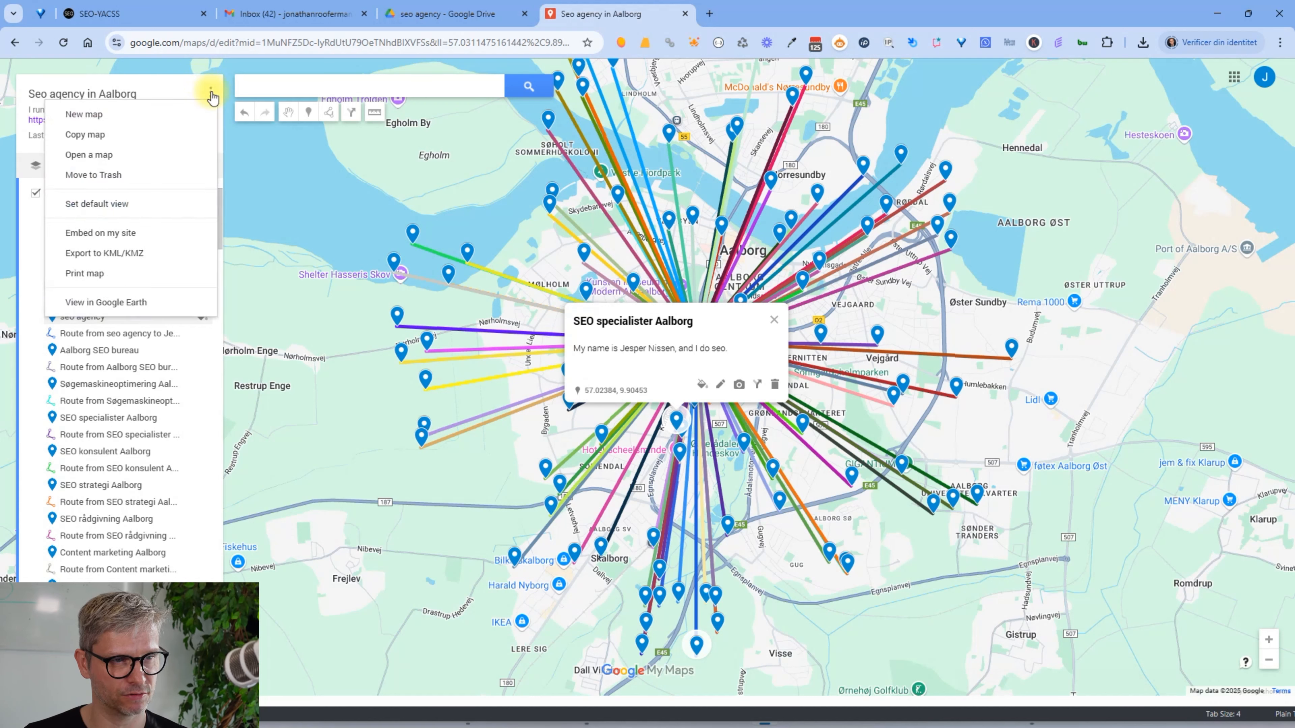
pyautogui.click(126, 305)
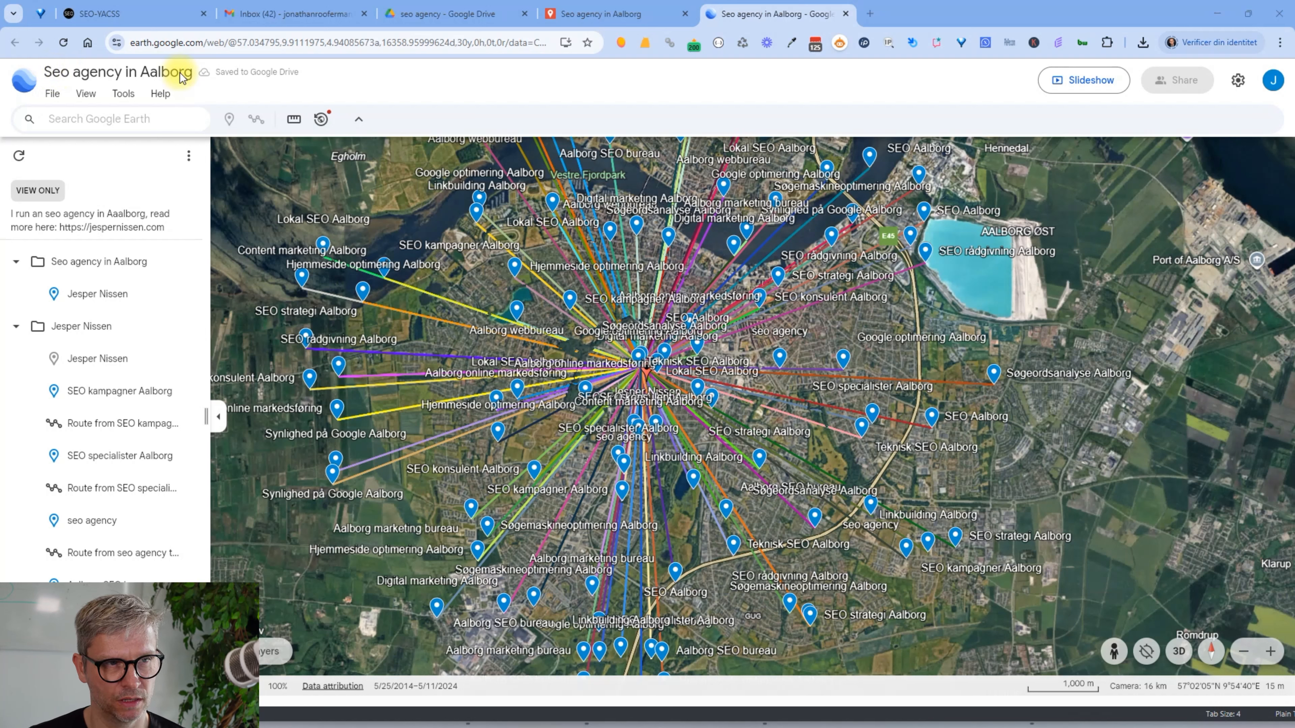
# Inspect the first placemark's details in the Google Earth project and copy its name
pyautogui.click(188, 157)
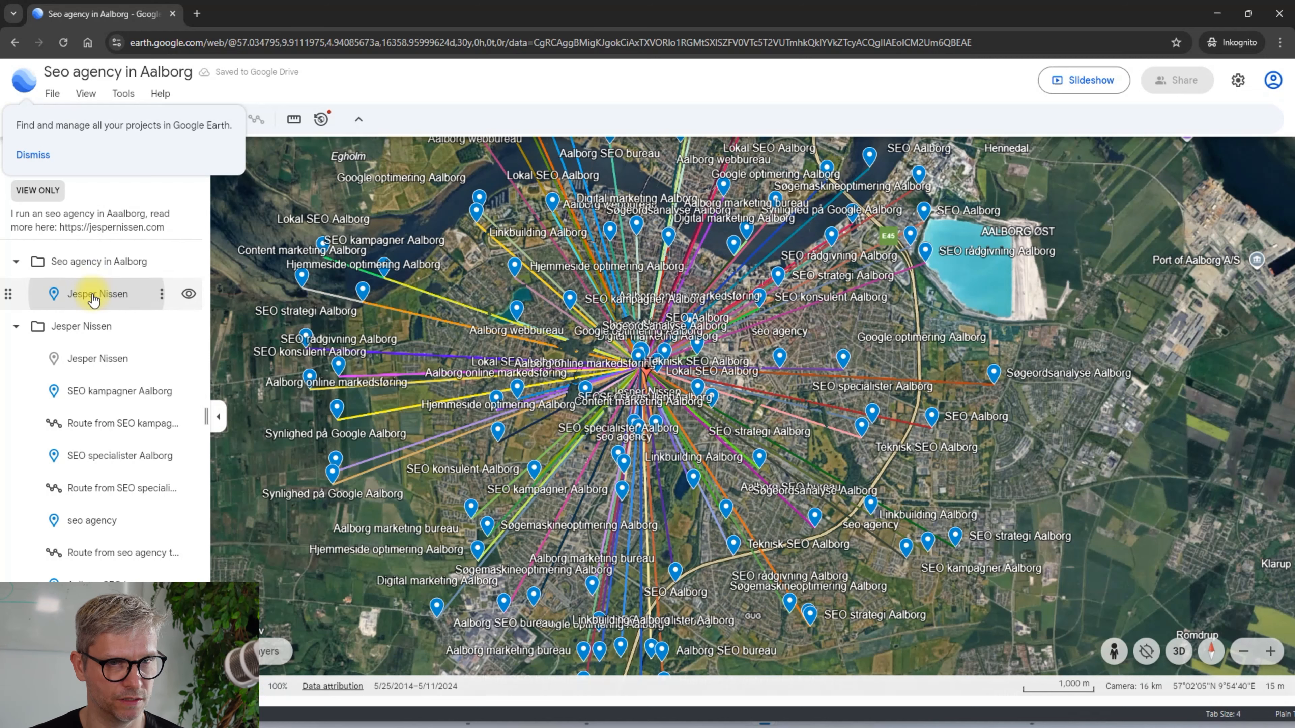
pyautogui.click(97, 294)
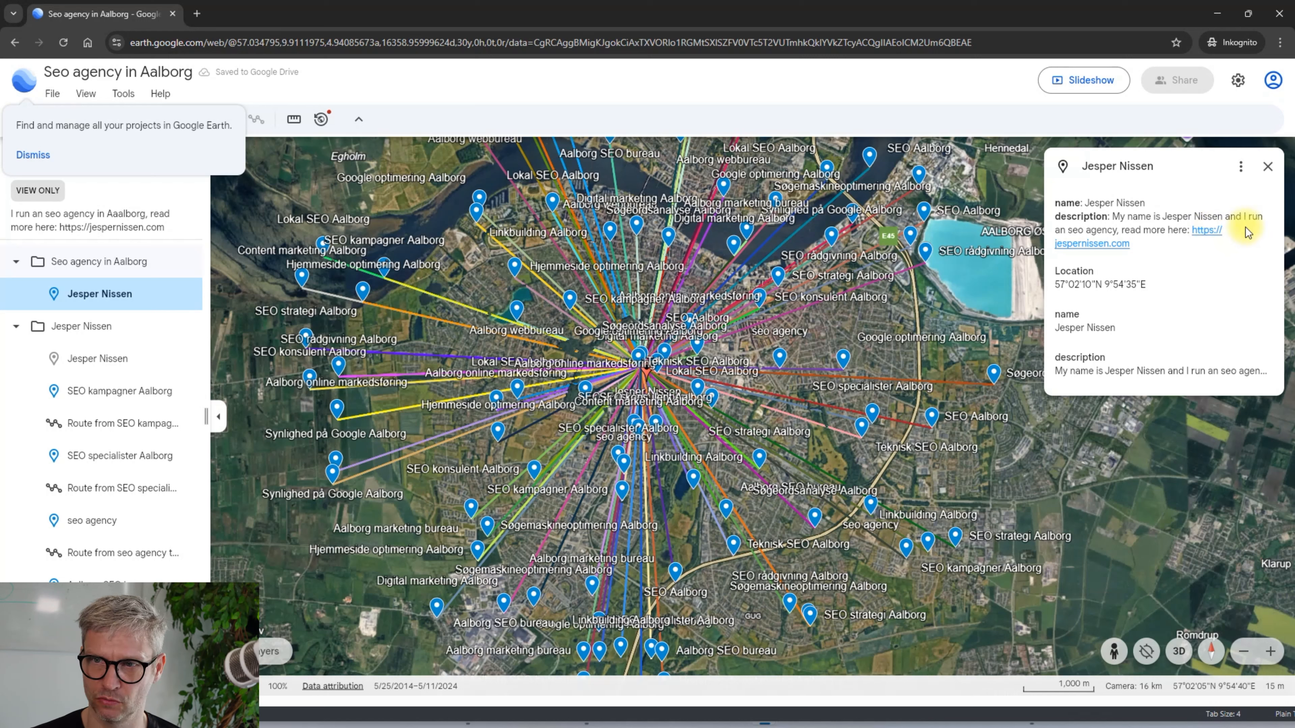
pyautogui.click(1242, 166)
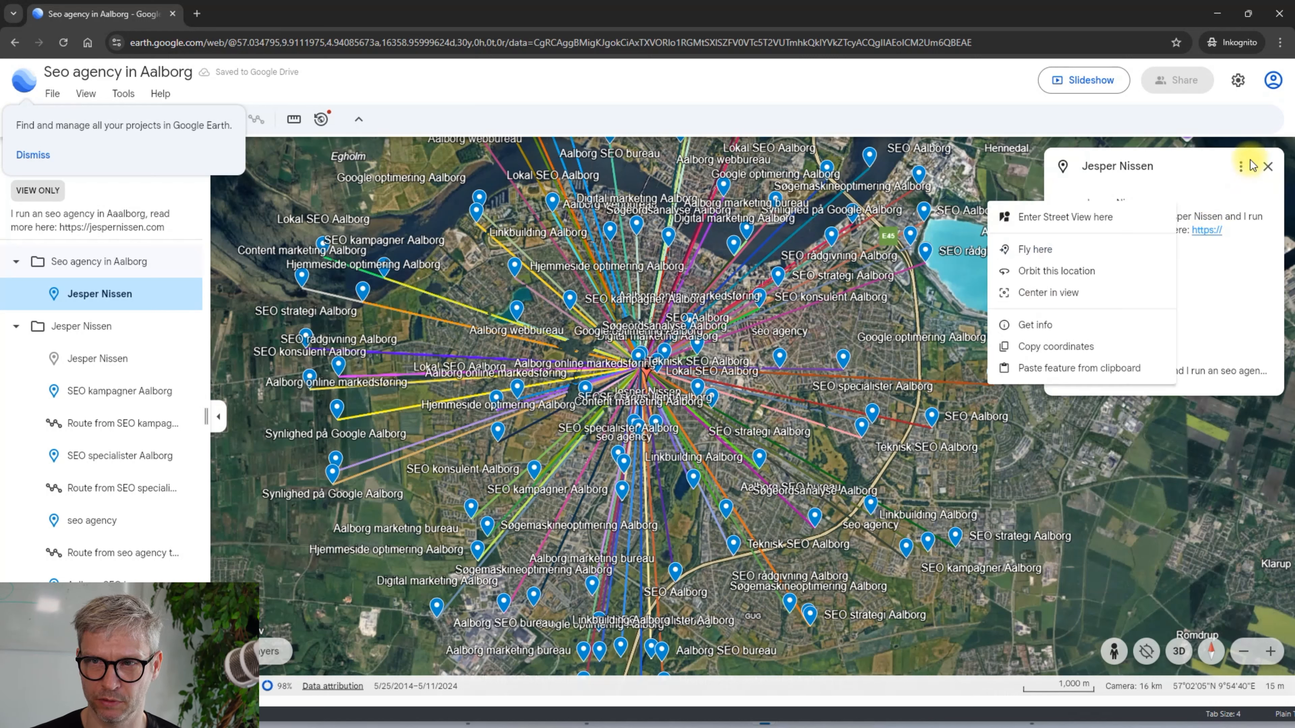
pyautogui.click(1244, 168)
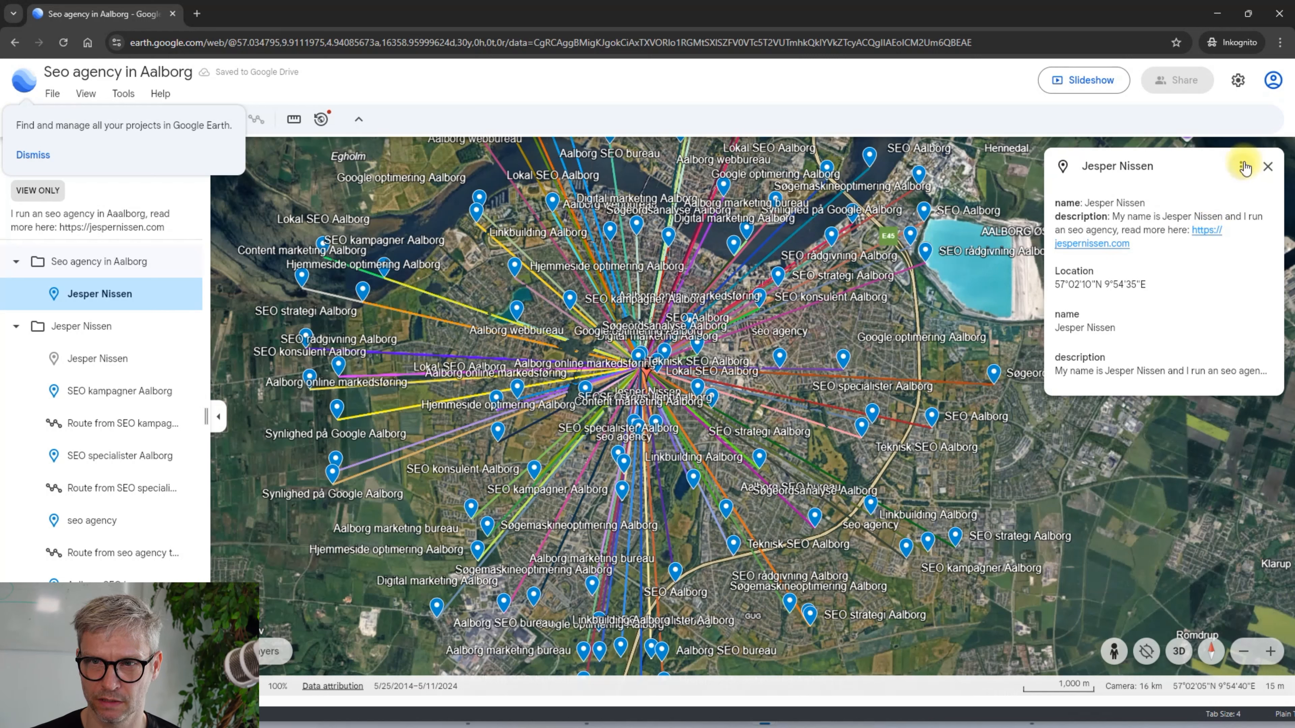
pyautogui.click(1214, 309)
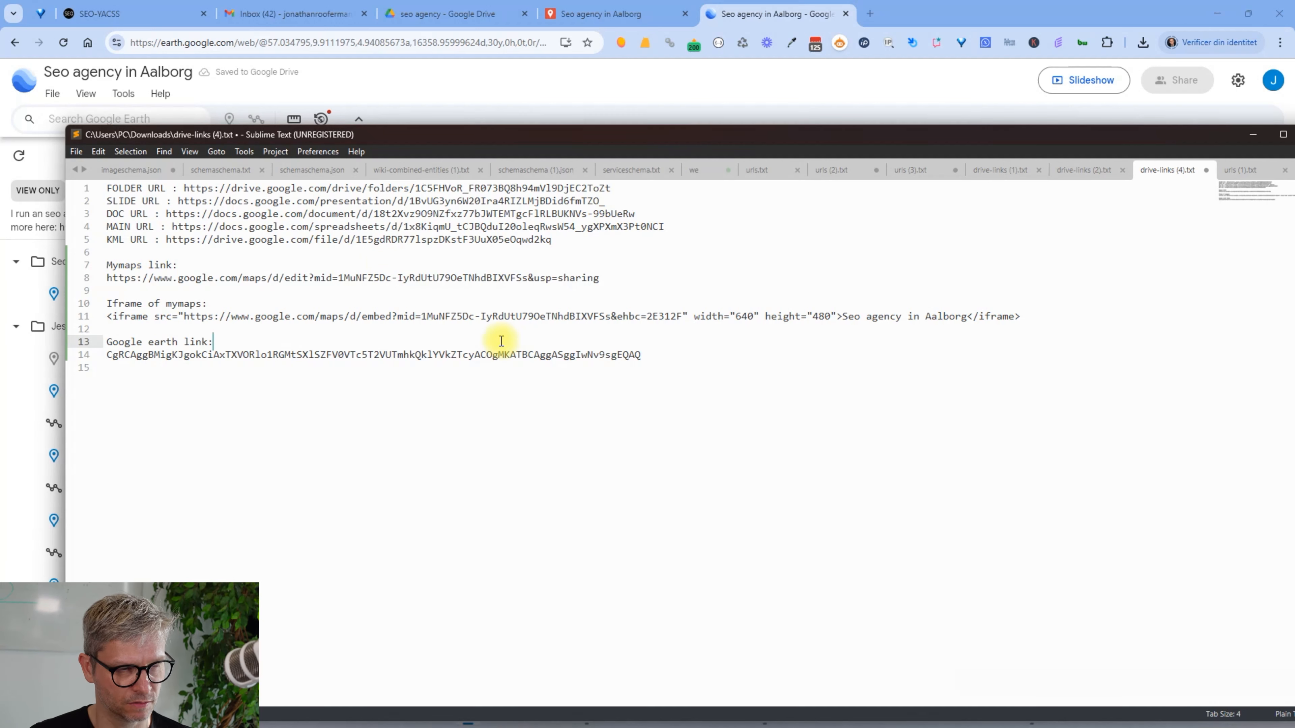
# Replace the partial Google Earth entry with the full earth.google.com project URL
pyautogui.hotkey('shift', 'End')
pyautogui.hotkey('ctrl', 'v')
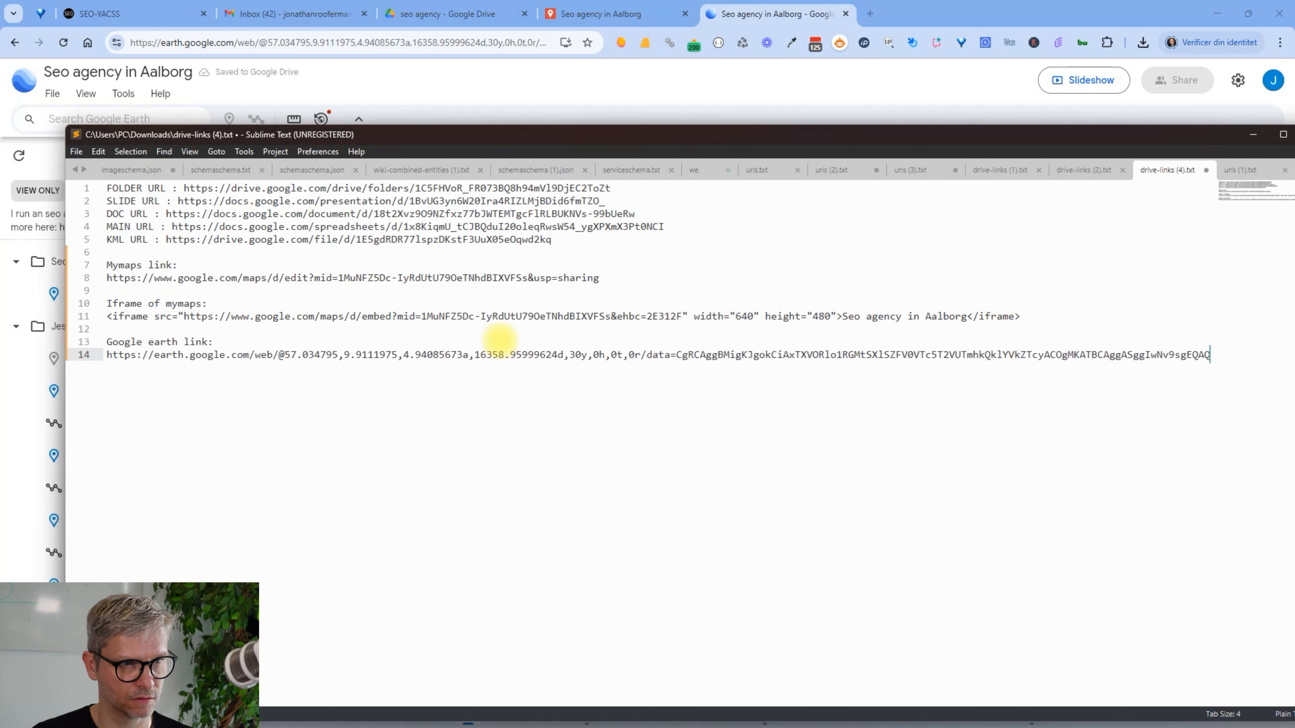
pyautogui.press('Return')
pyautogui.press('Return')
pyautogui.press('Return')
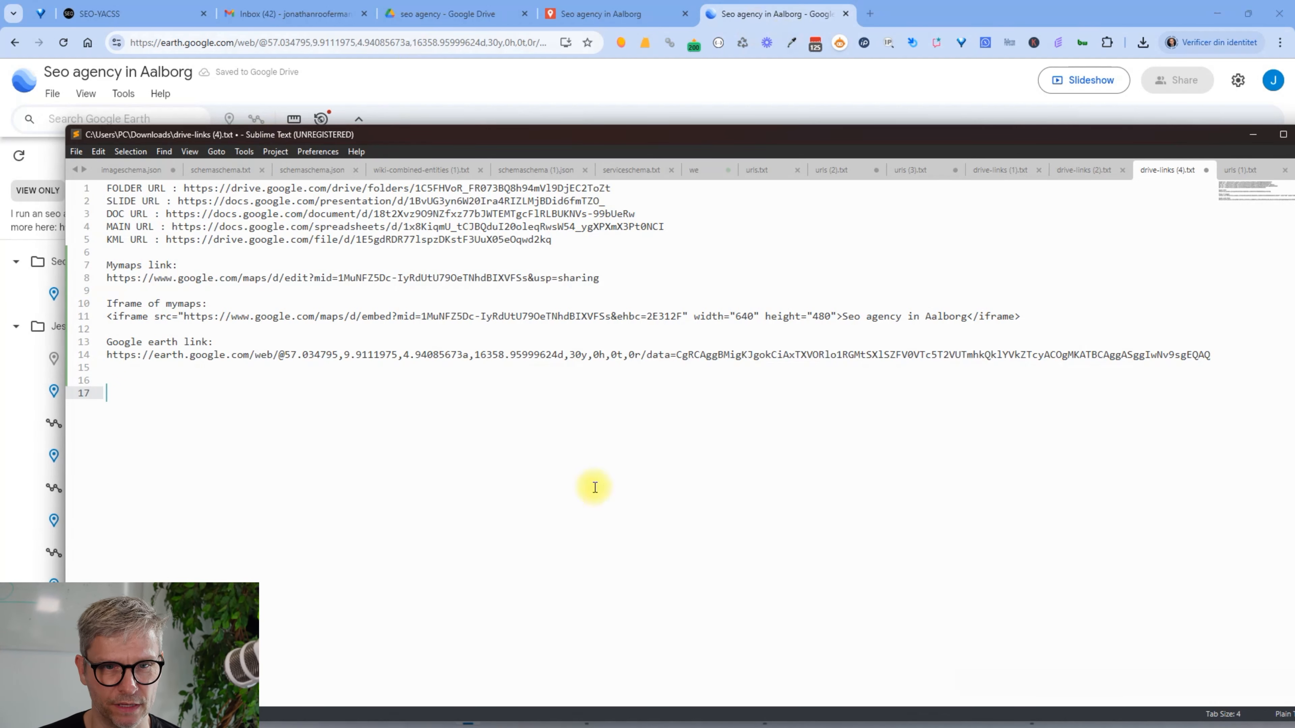
pyautogui.click(729, 16)
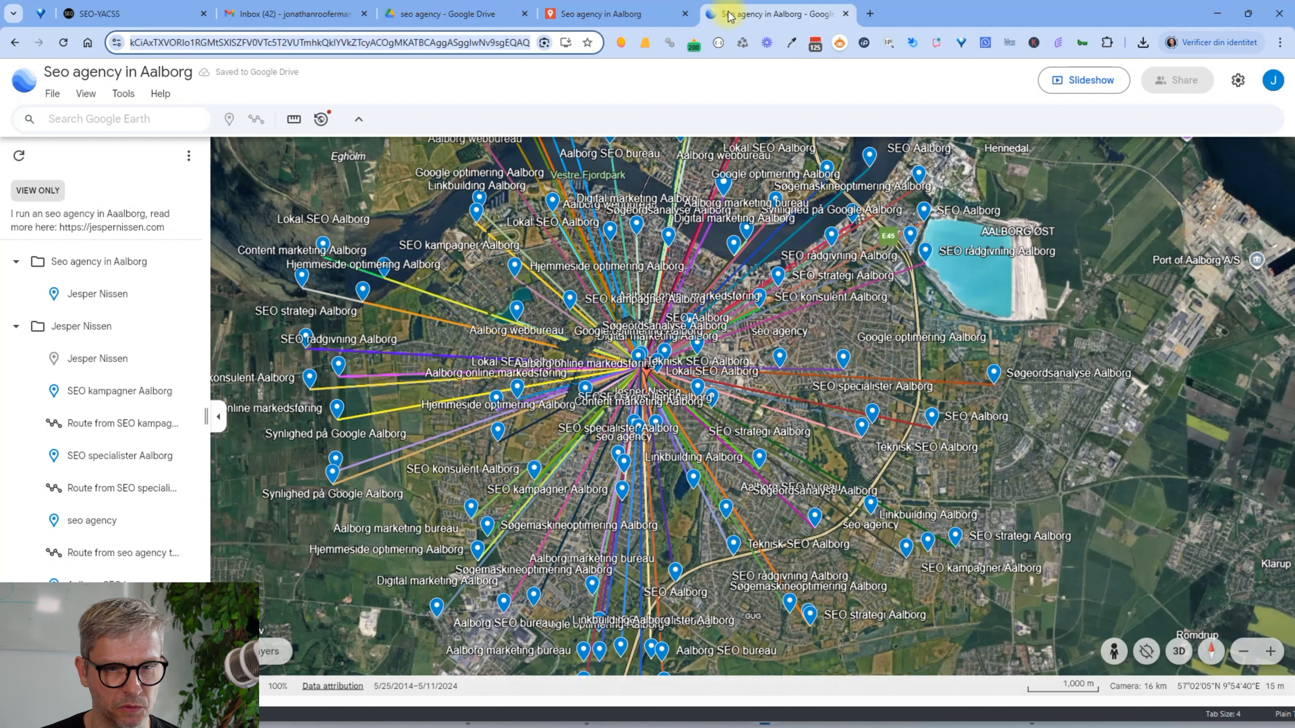
# Create the local SEO project and open the Mass Page Builder
pyautogui.click(124, 15)
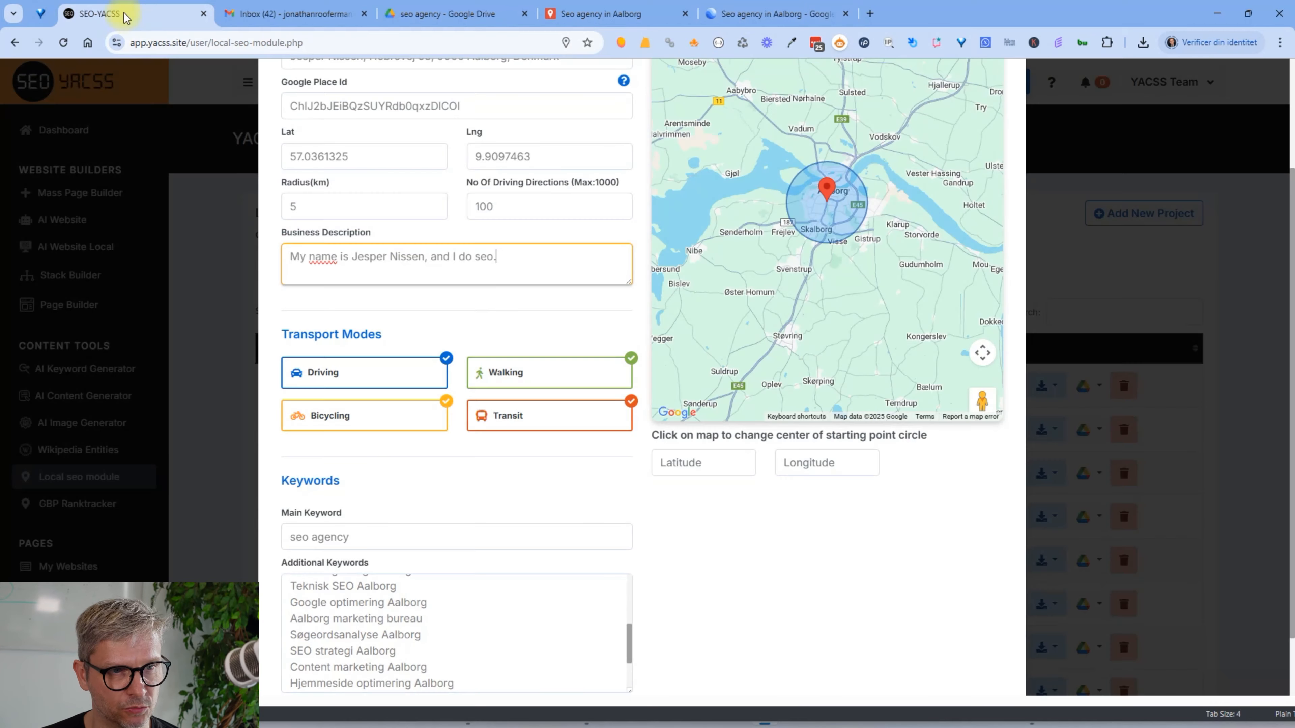
pyautogui.scroll(-2, 897, 693)
pyautogui.click(967, 644)
pyautogui.click(96, 198)
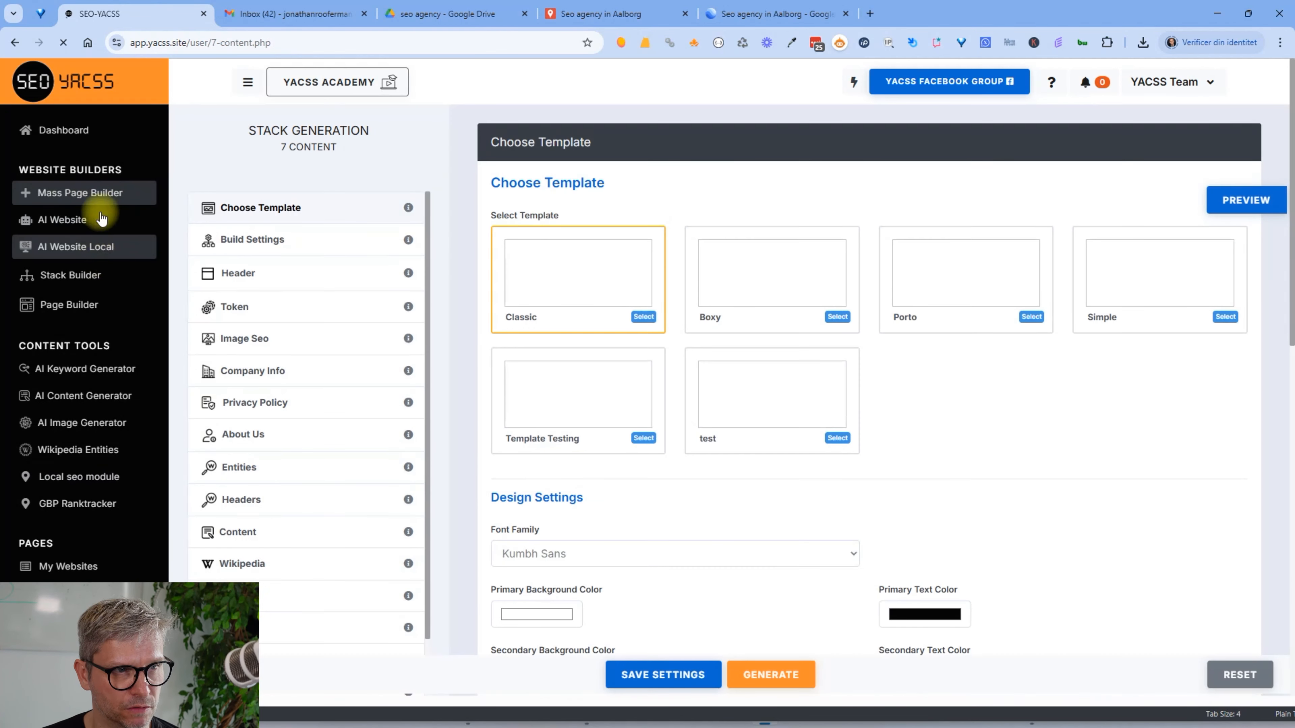
# Go to the build settings' Header > Image Seo section and its banner image options
pyautogui.click(301, 244)
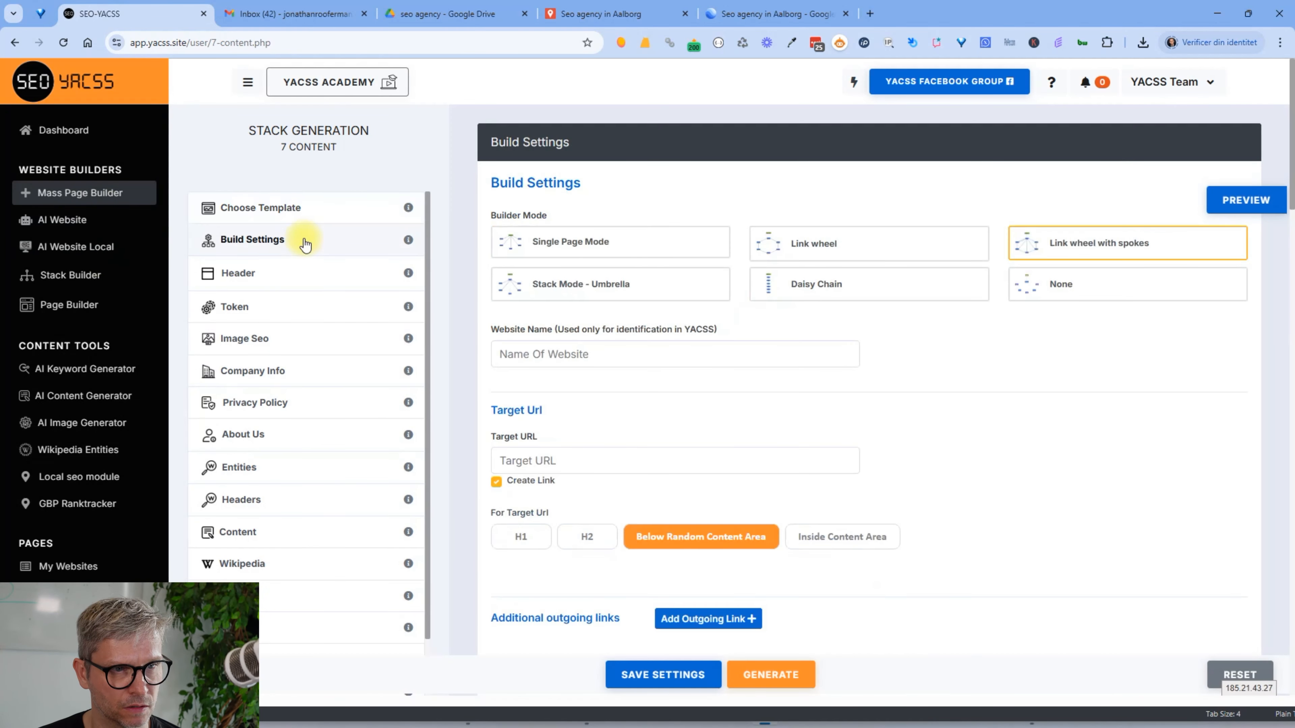
pyautogui.click(288, 278)
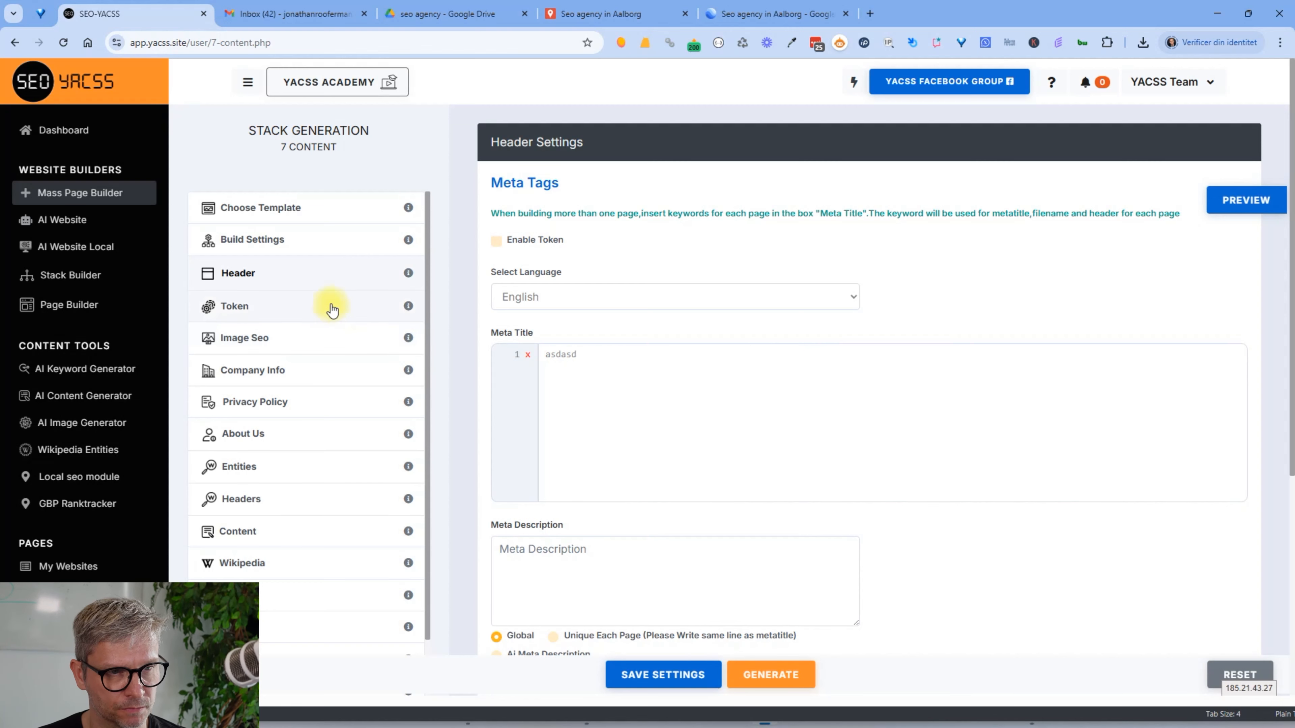
pyautogui.click(312, 336)
pyautogui.scroll(-2, 622, 423)
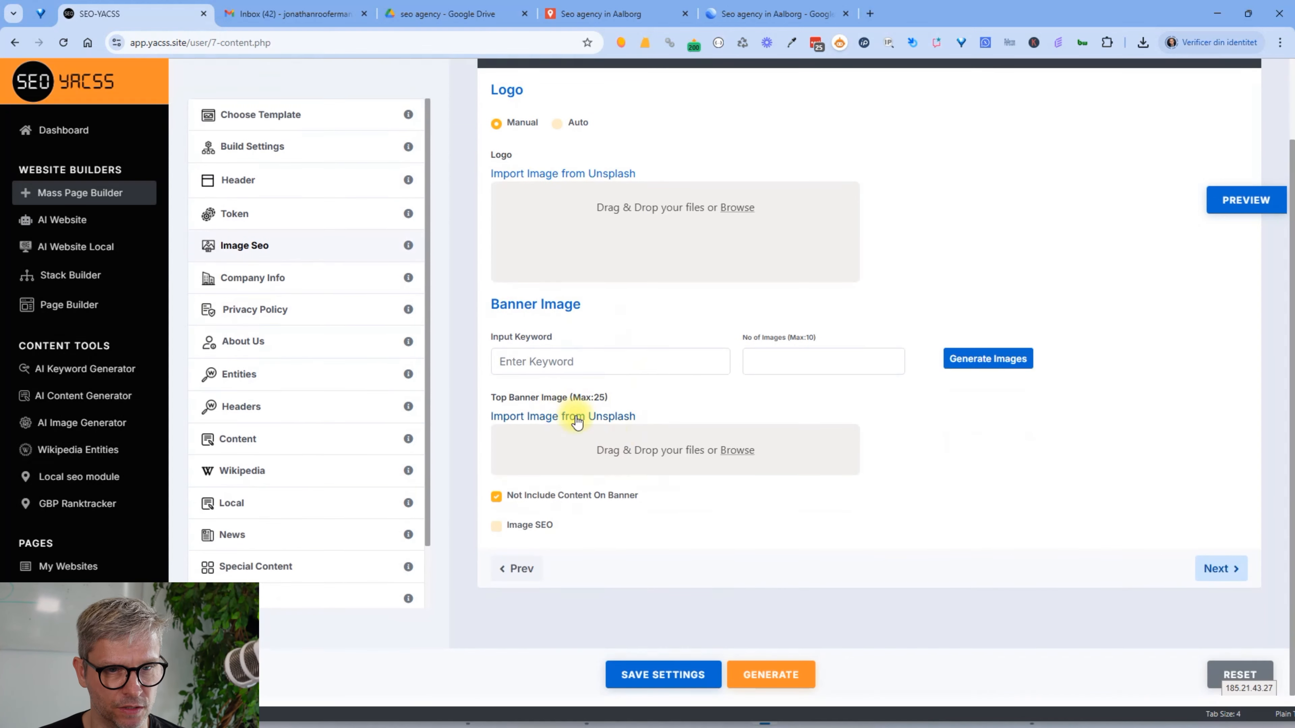
pyautogui.click(576, 419)
# Search Unsplash for 'search engine optimization' and use the Google sign photo as top banner
pyautogui.click(507, 174)
pyautogui.write('searc')
pyautogui.press('BackSpace')
pyautogui.press('BackSpace')
pyautogui.press('BackSpace')
pyautogui.write('arch engine optimi')
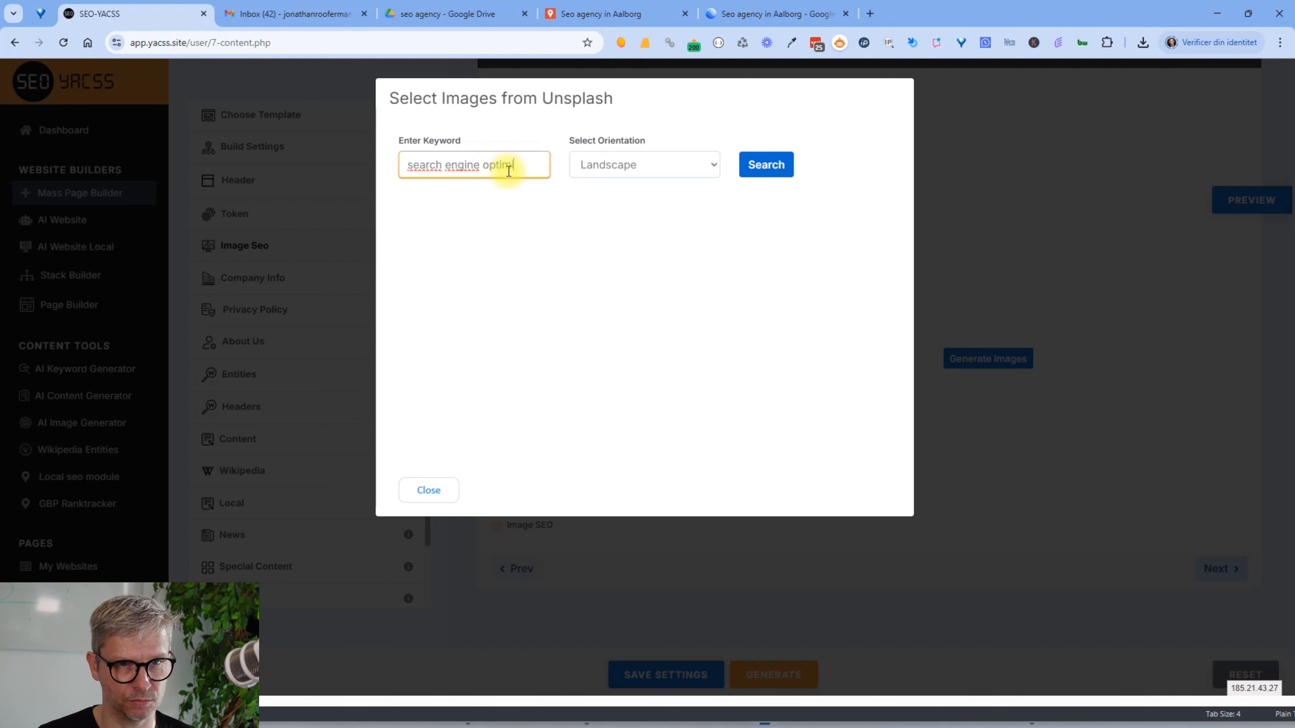
pyautogui.write('zation')
pyautogui.click(789, 168)
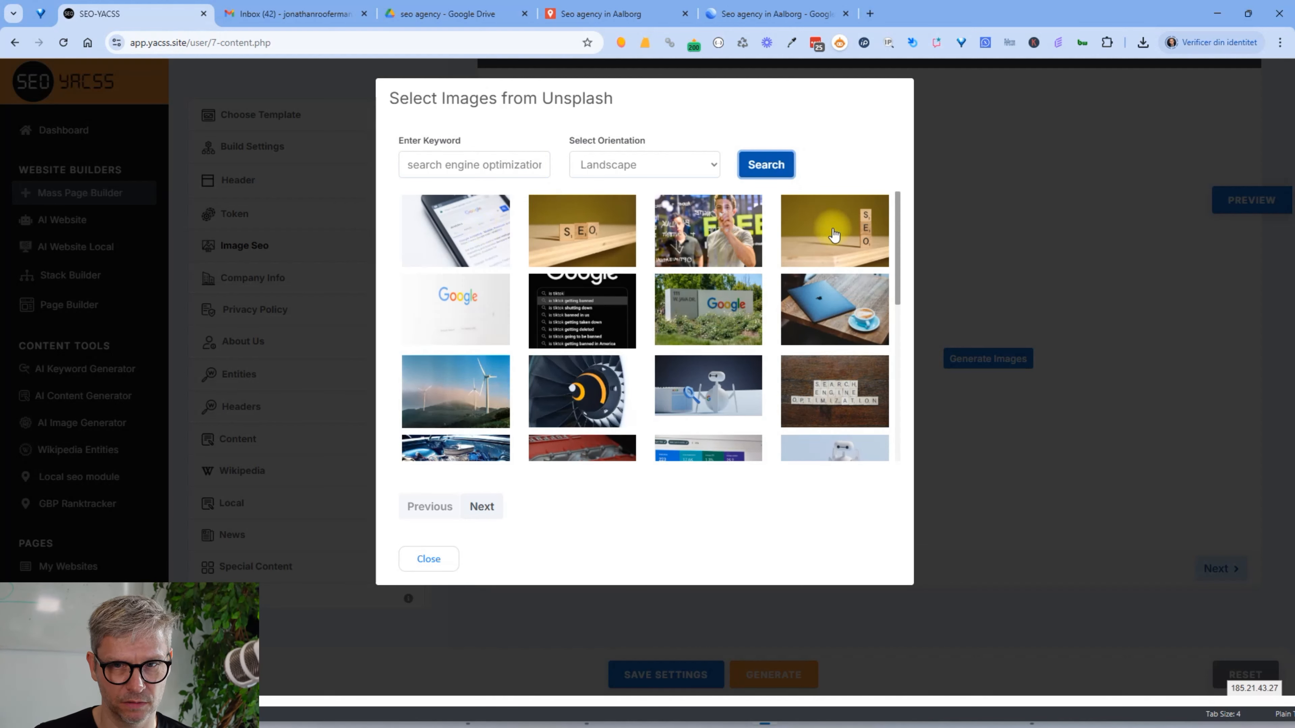
pyautogui.click(707, 327)
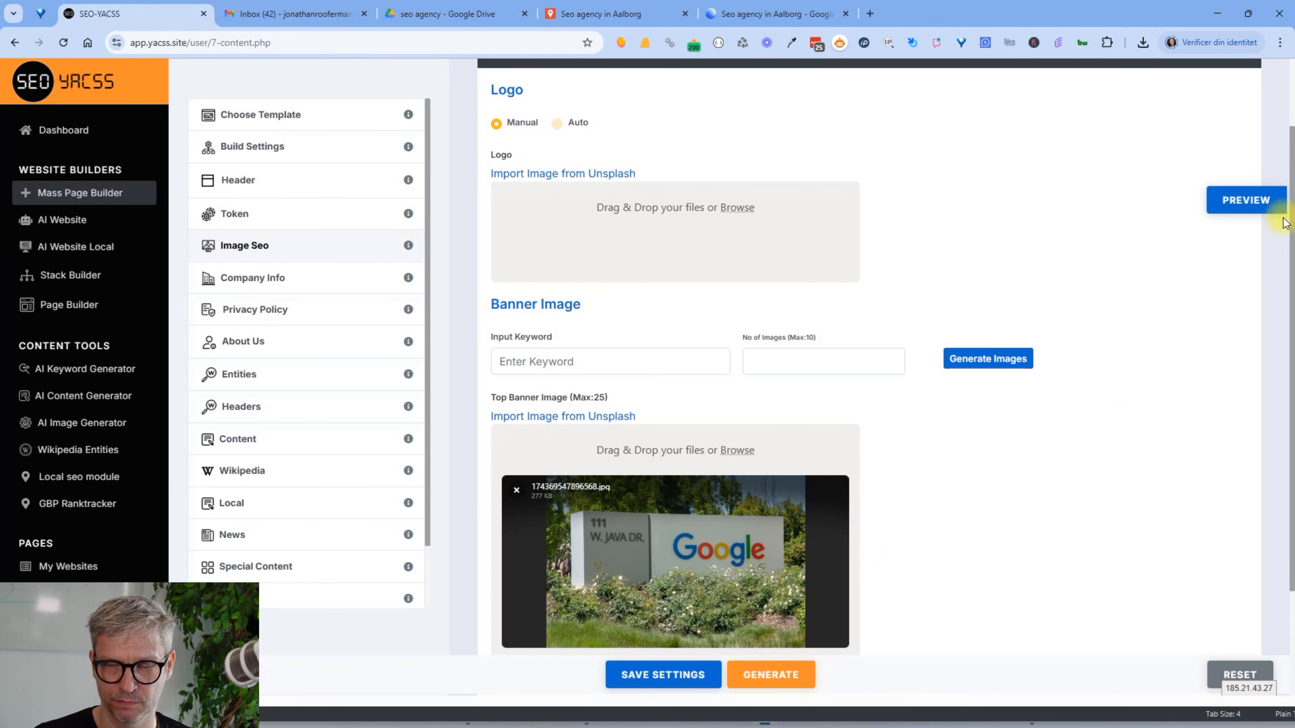
# Enter 'wer' in Content Area 2 and check it in the page preview
pyautogui.click(1228, 204)
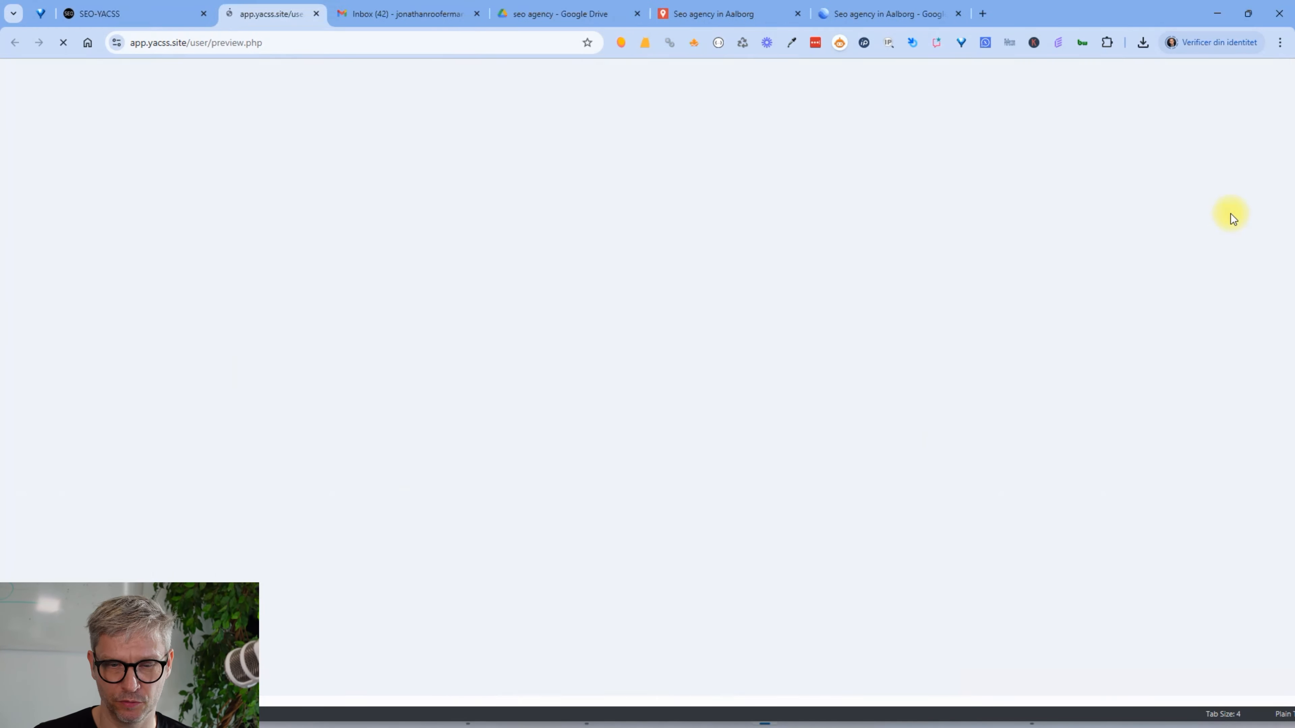
pyautogui.click(179, 15)
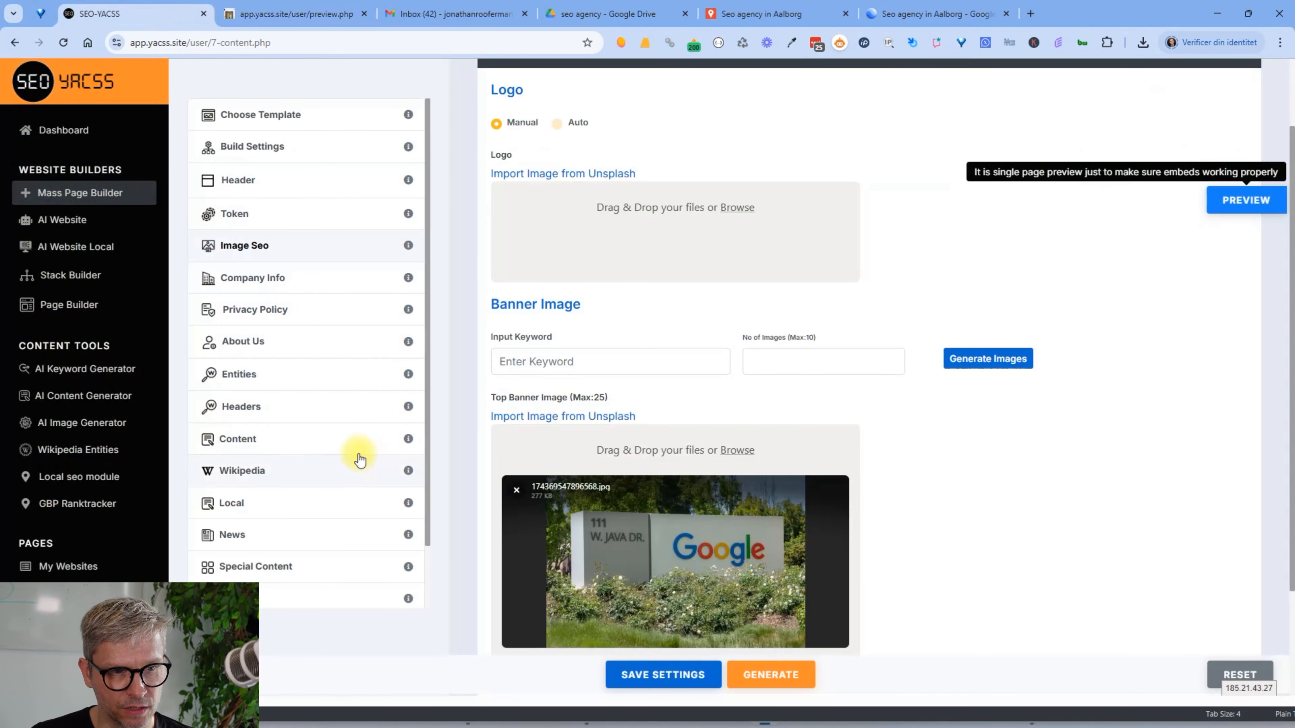
pyautogui.click(288, 370)
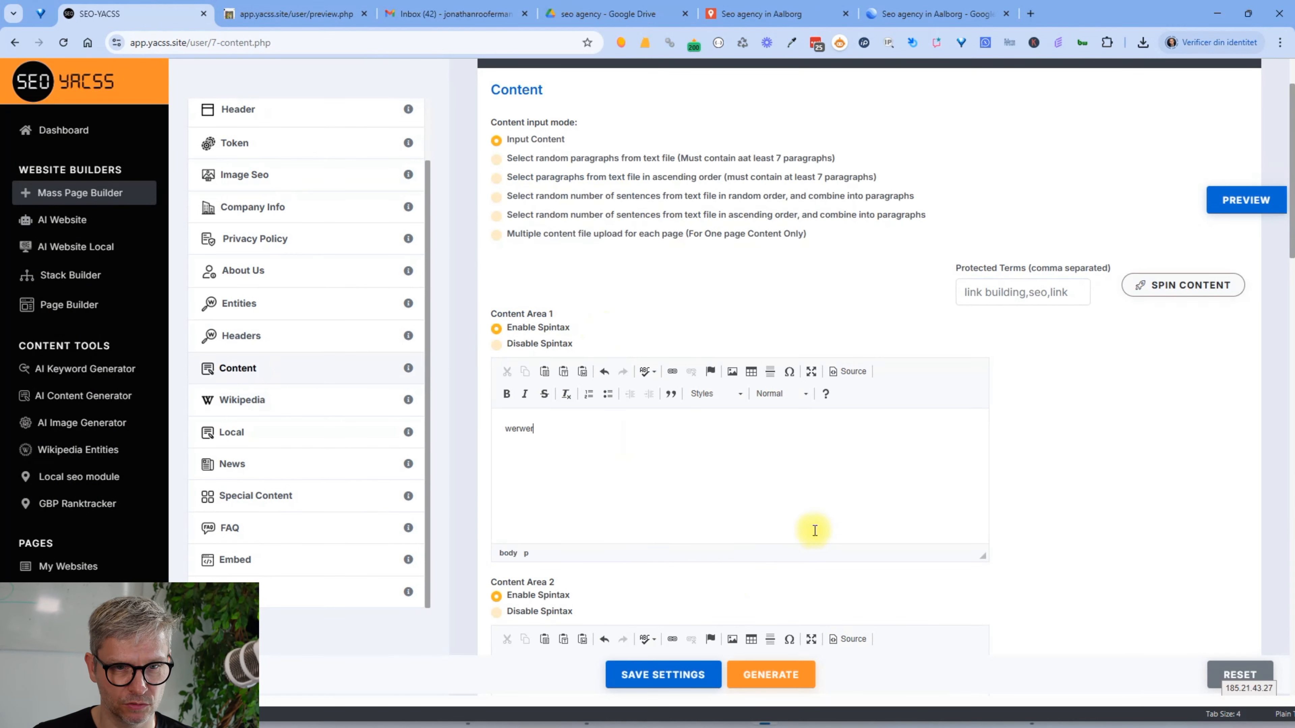
pyautogui.scroll(-8, 711, 391)
pyautogui.click(711, 391)
pyautogui.write('wer')
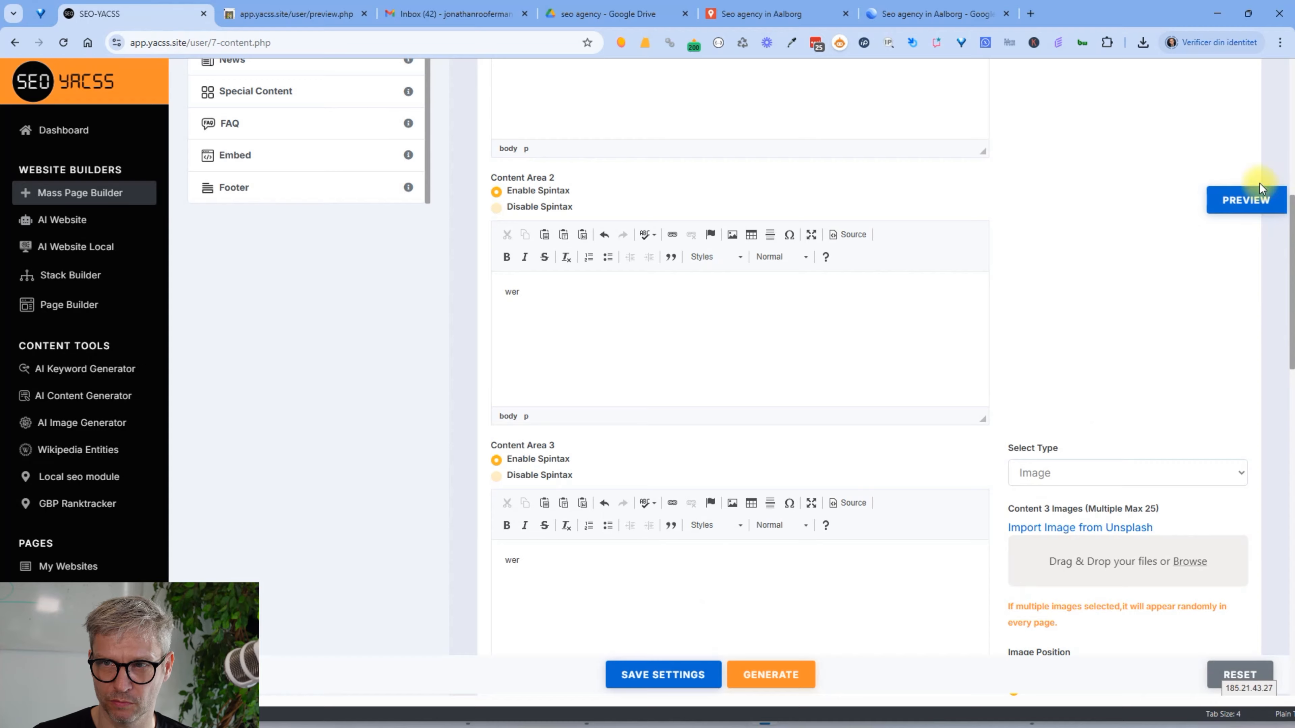
pyautogui.click(1251, 199)
pyautogui.scroll(-6, 910, 430)
pyautogui.scroll(6, 910, 430)
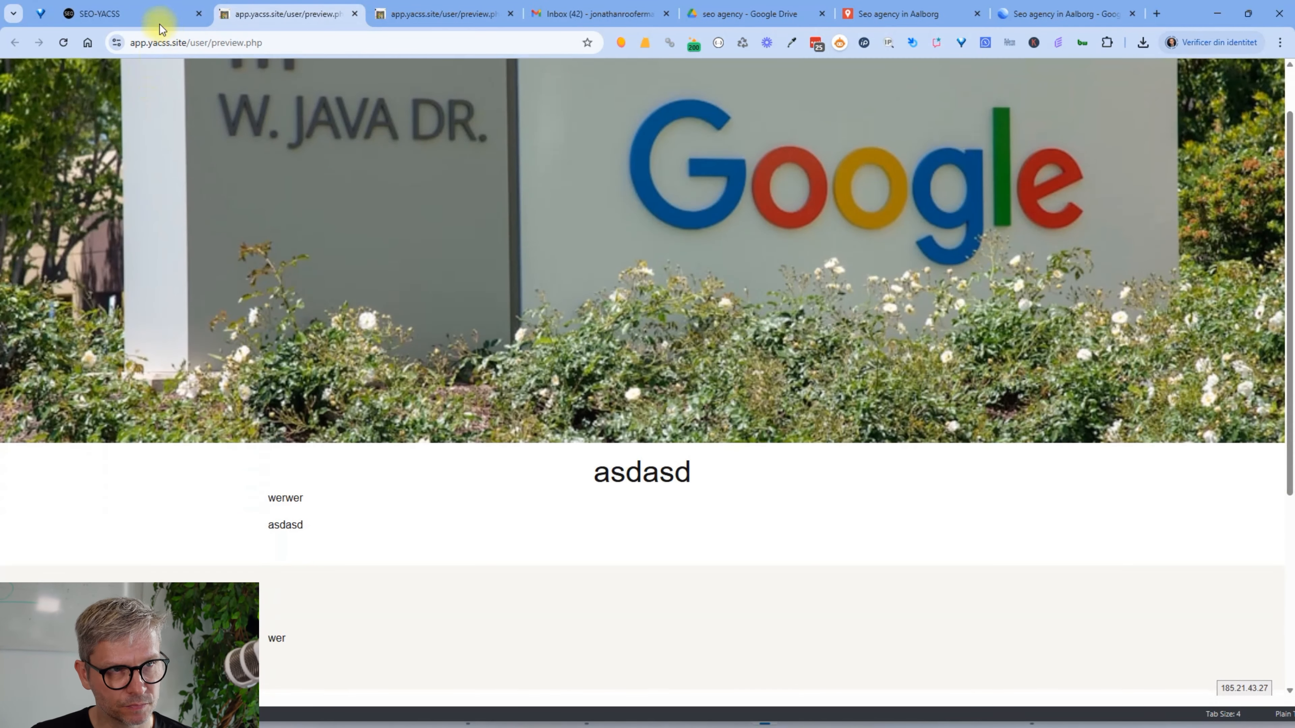
pyautogui.click(160, 21)
# Enter 'wer' in Headers 1, 2 and 3 and preview the page again
pyautogui.scroll(5, 353, 389)
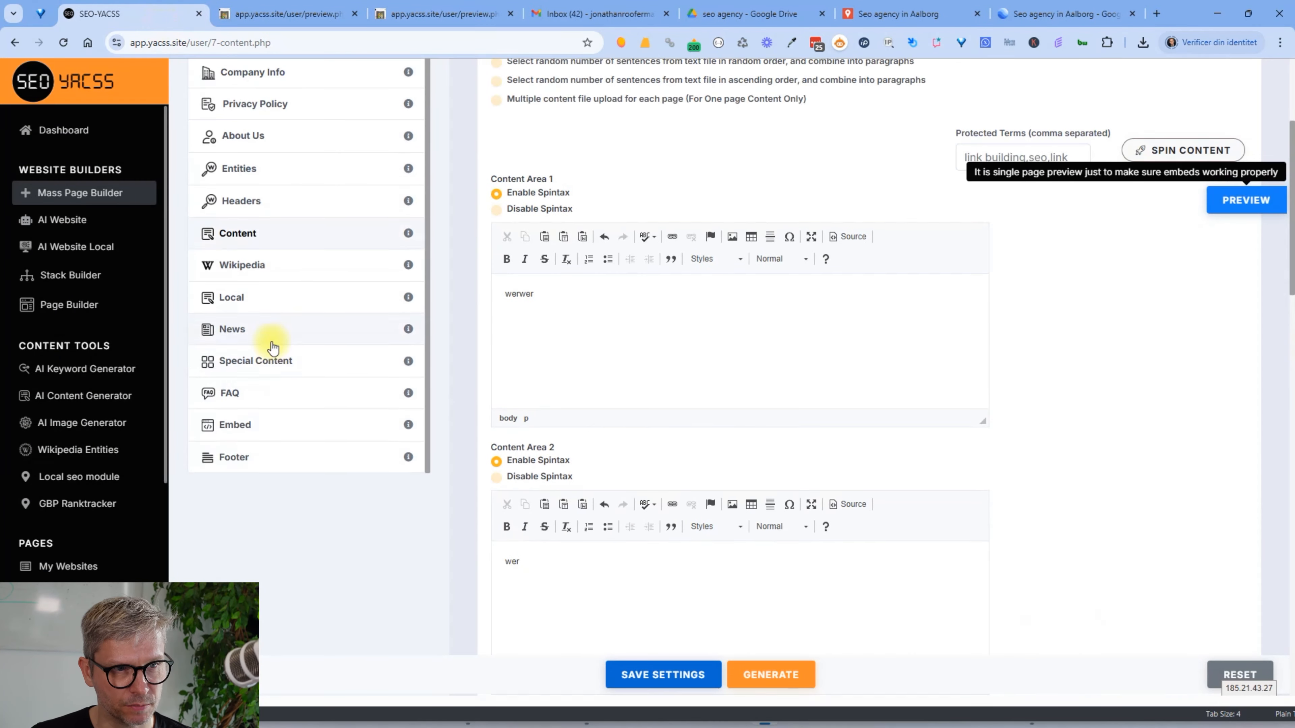
pyautogui.click(241, 232)
pyautogui.click(611, 207)
pyautogui.write('wer')
pyautogui.click(606, 260)
pyautogui.write('wer')
pyautogui.click(611, 324)
pyautogui.write('wer')
pyautogui.click(1251, 203)
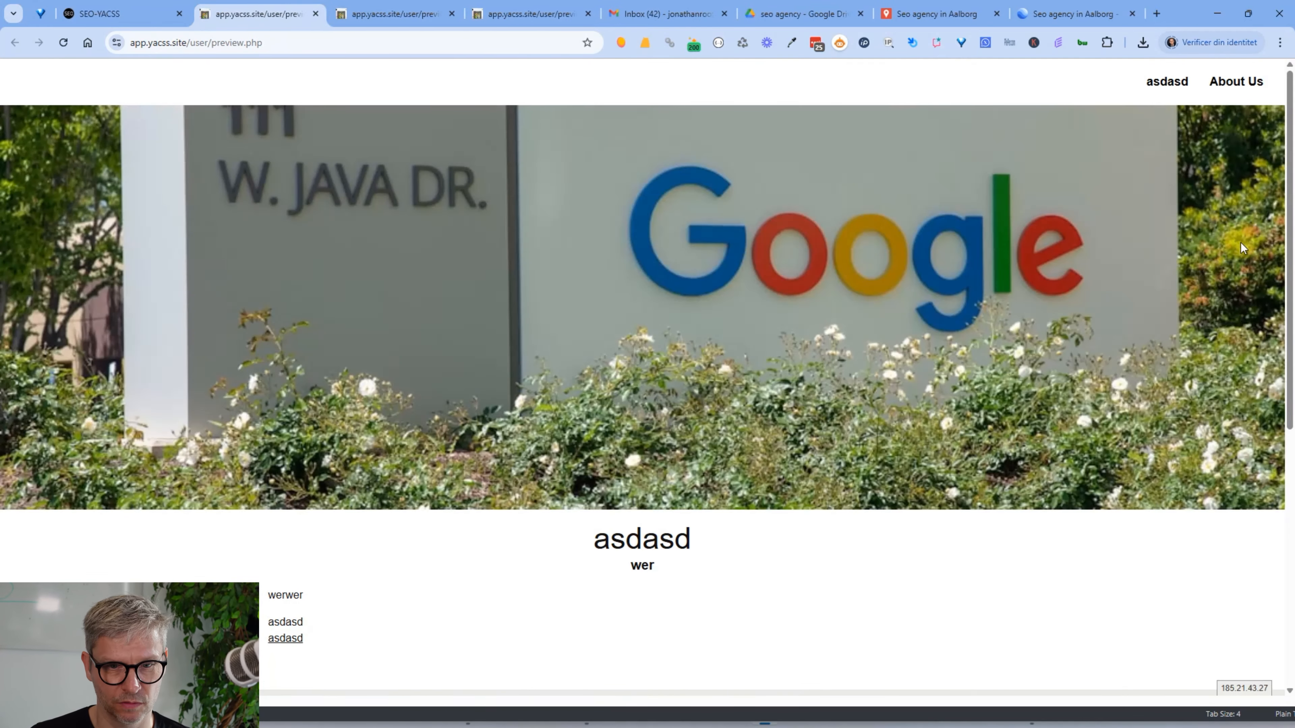
pyautogui.scroll(-7, 1206, 278)
pyautogui.scroll(2, 1205, 277)
pyautogui.scroll(5, 1207, 278)
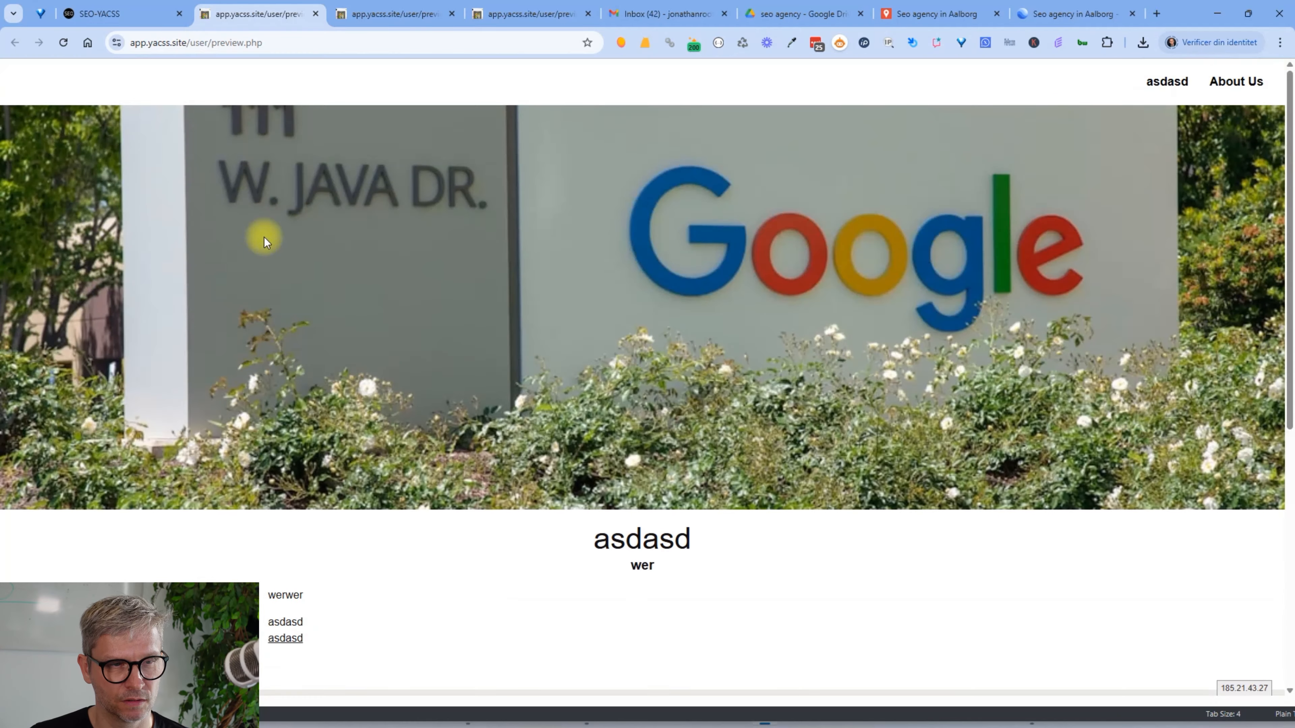
pyautogui.click(146, 15)
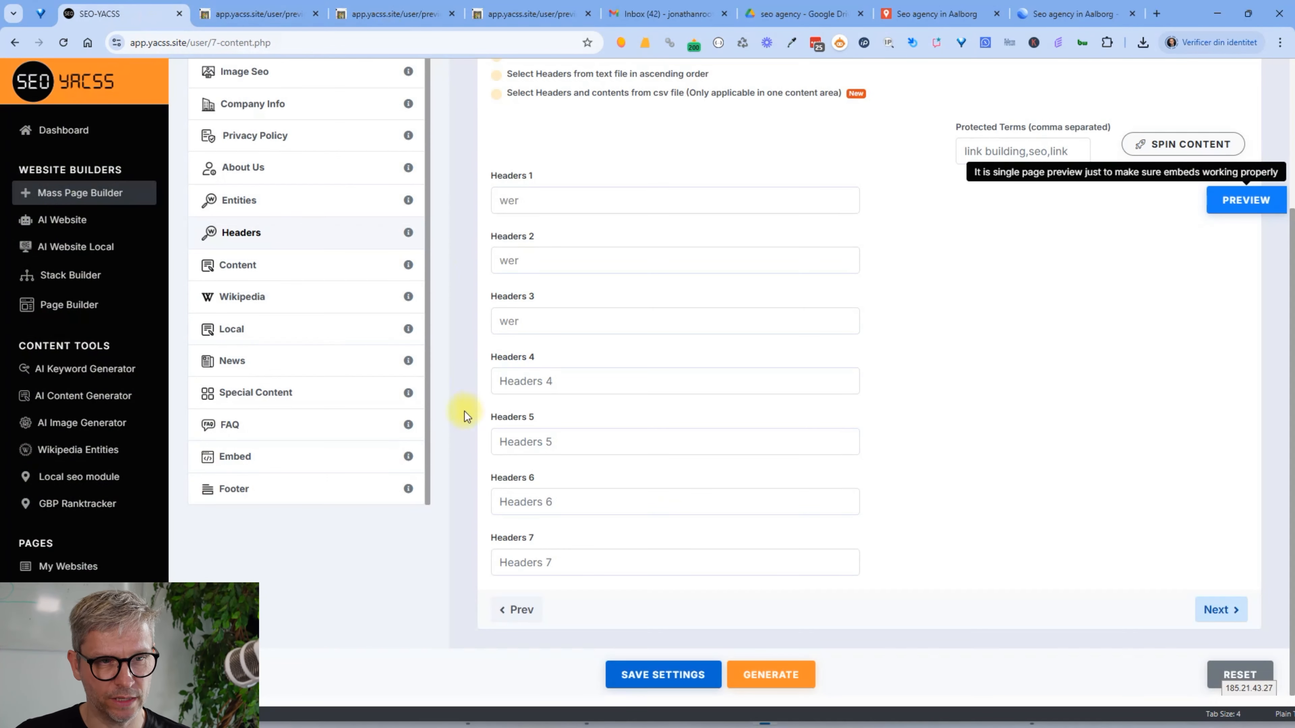
# Set Special Content to 2 columns, give Column 1 the keyword 'Seo agency in Aalborg', and switch to Source
pyautogui.scroll(2, 443, 425)
pyautogui.click(292, 457)
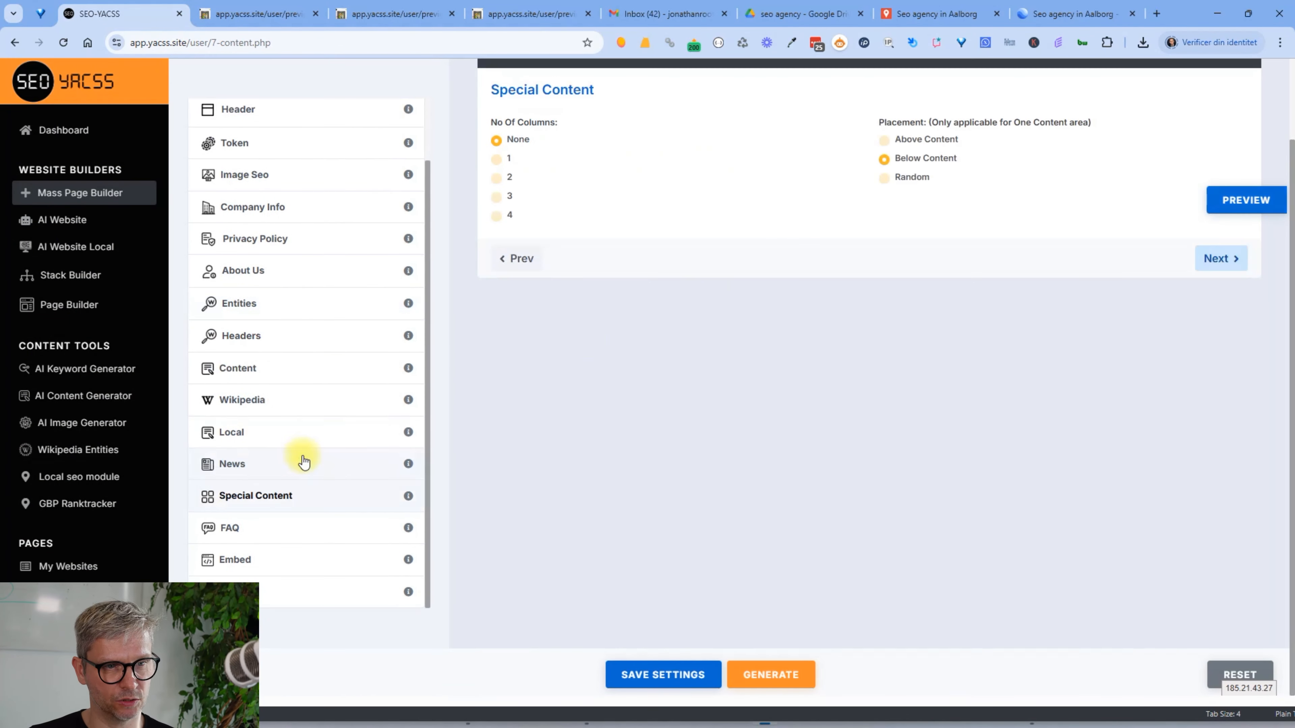
pyautogui.click(497, 180)
pyautogui.click(578, 333)
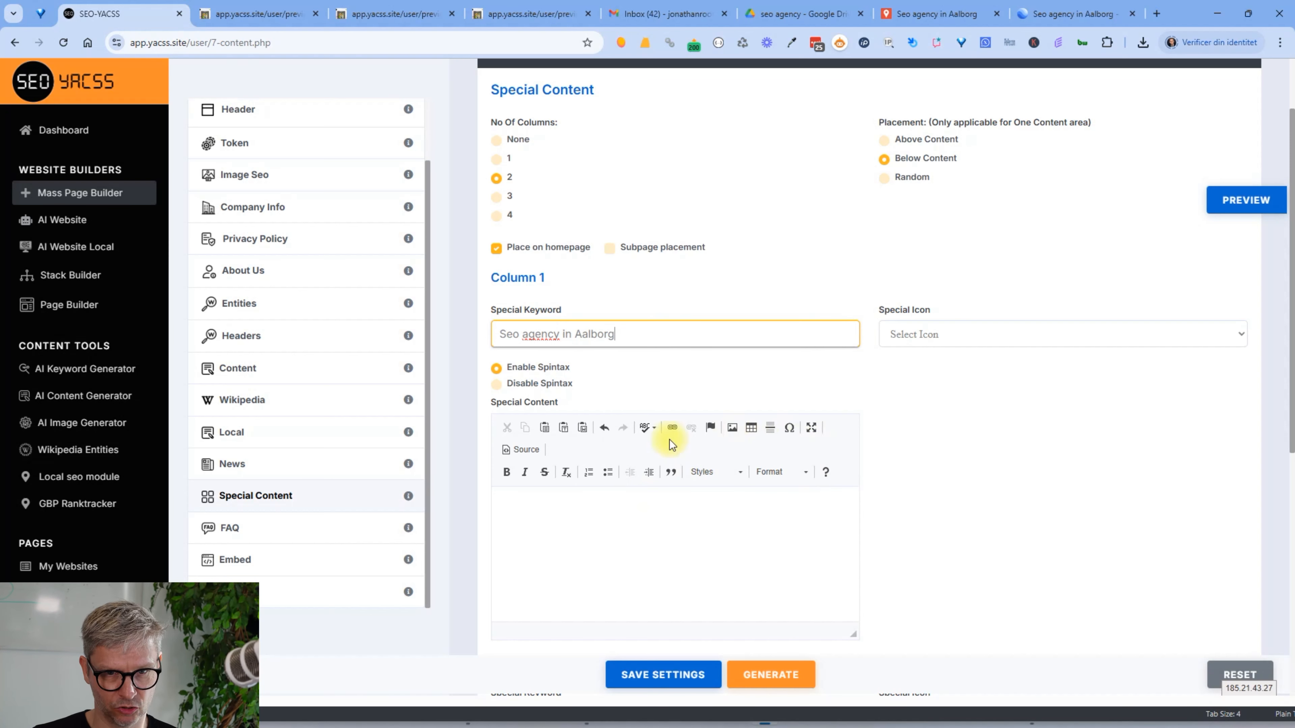
pyautogui.click(529, 451)
# Change the iframe width from 640 to 400 in the notes and copy the whole iframe line
pyautogui.hotkey('alt', 'Tab')
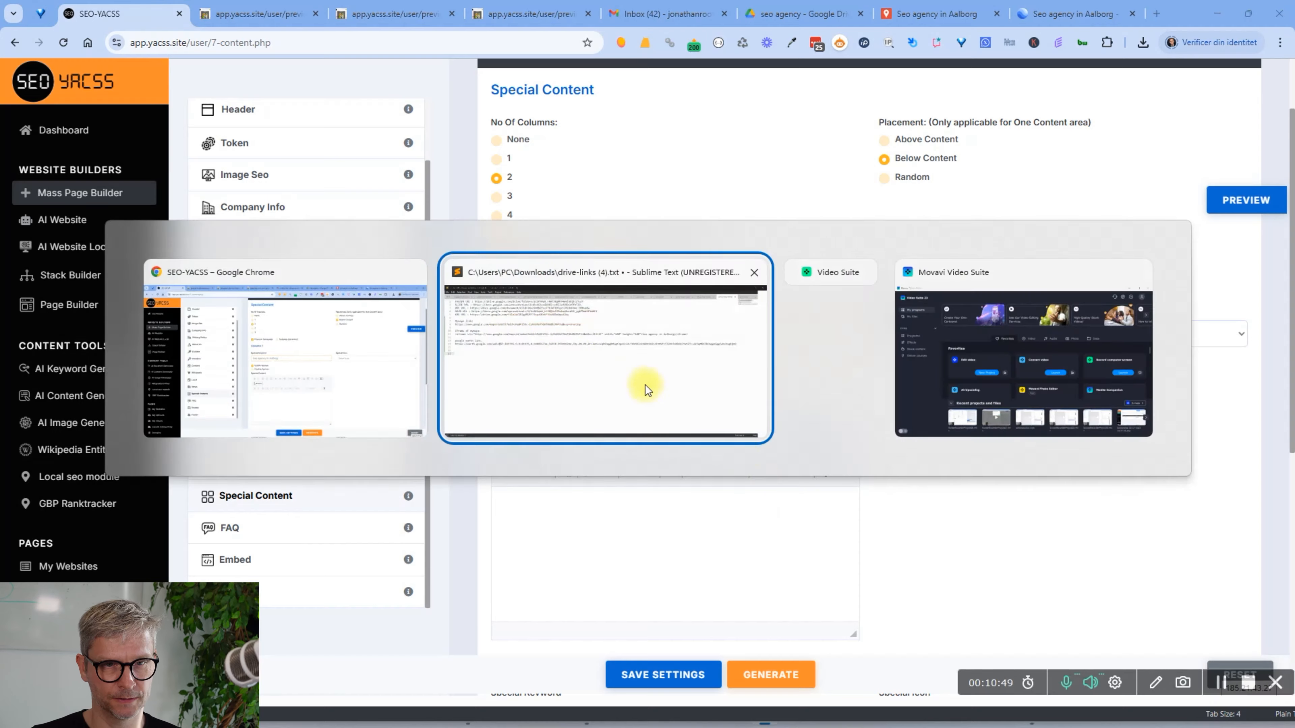
pyautogui.moveTo(109, 317); pyautogui.dragTo(1065, 320)
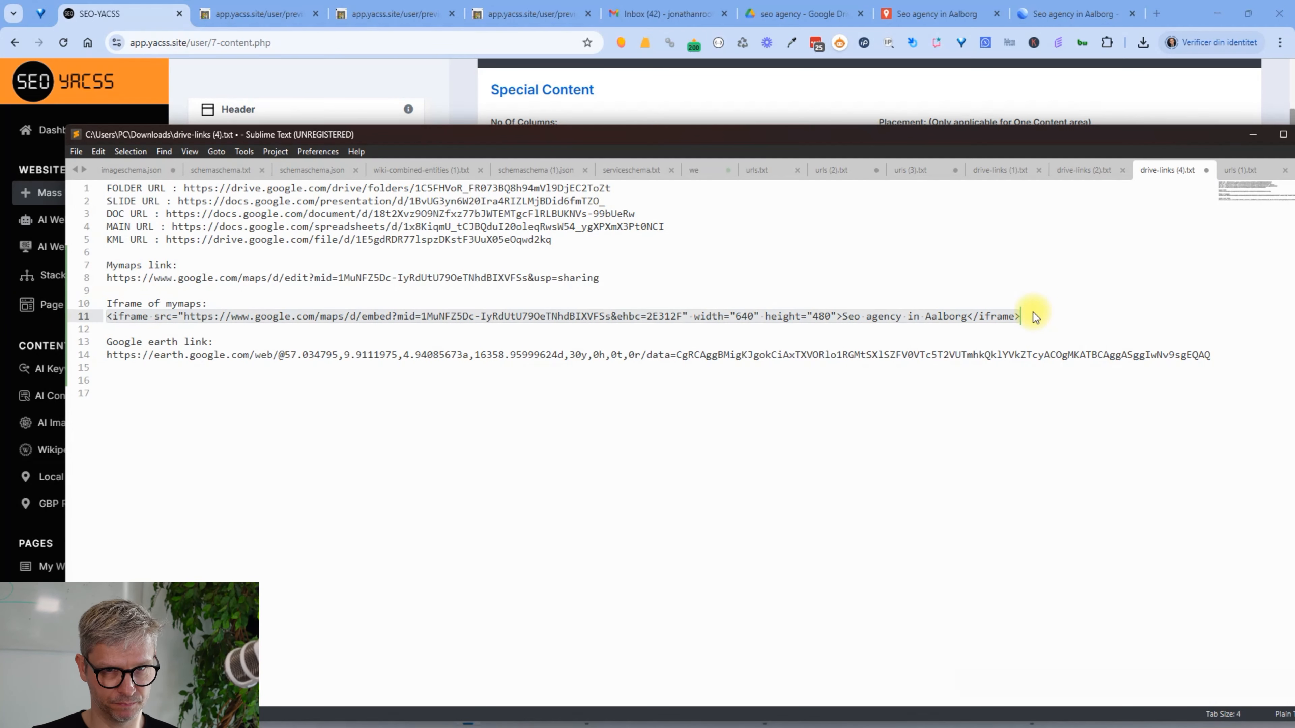
pyautogui.click(746, 316)
pyautogui.press('BackSpace')
pyautogui.press('BackSpace')
pyautogui.write('100')
pyautogui.press('BackSpace')
pyautogui.press('BackSpace')
pyautogui.press('BackSpace')
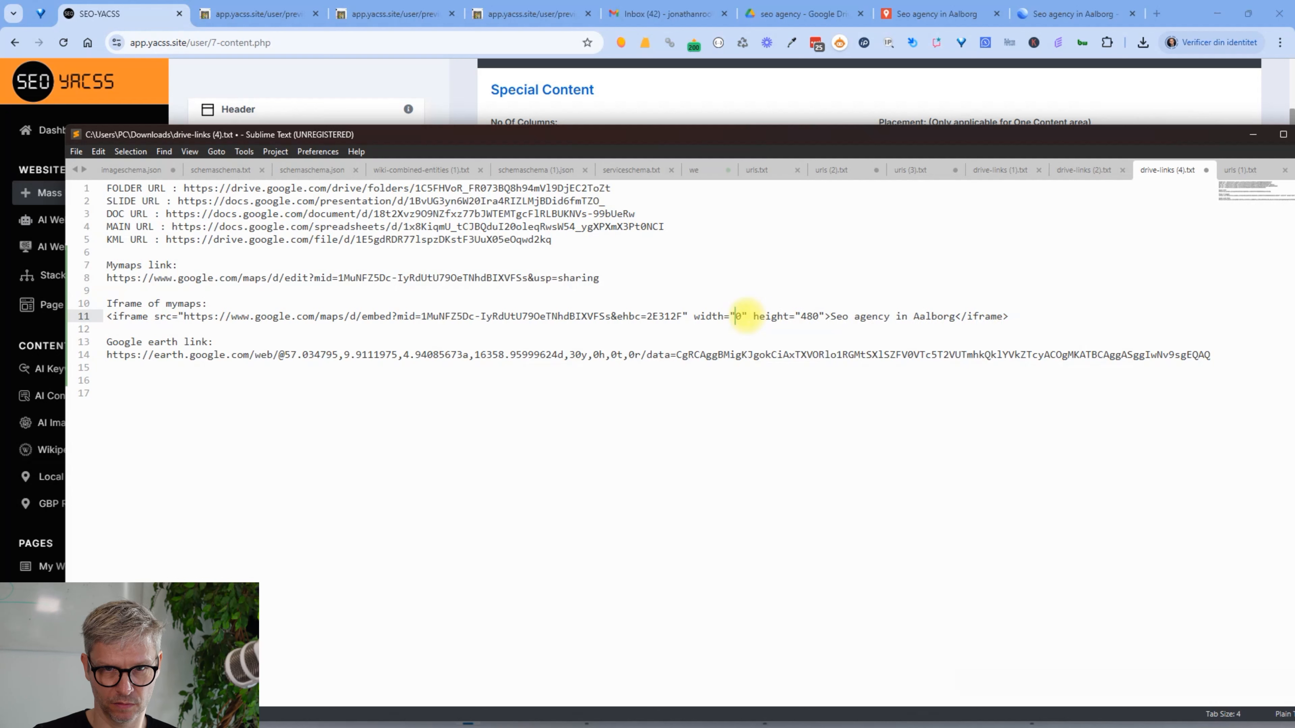
pyautogui.write('400')
pyautogui.press('BackSpace')
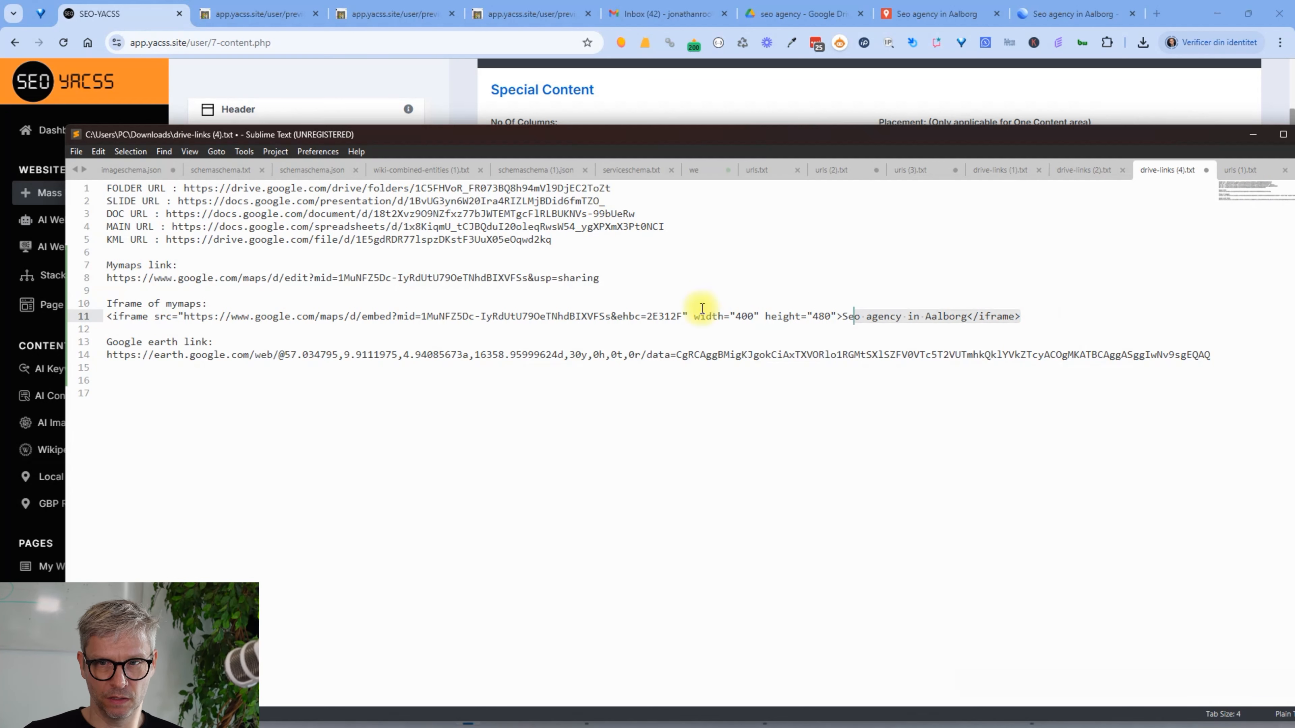
pyautogui.click(83, 317)
pyautogui.hotkey('ctrl', 'c')
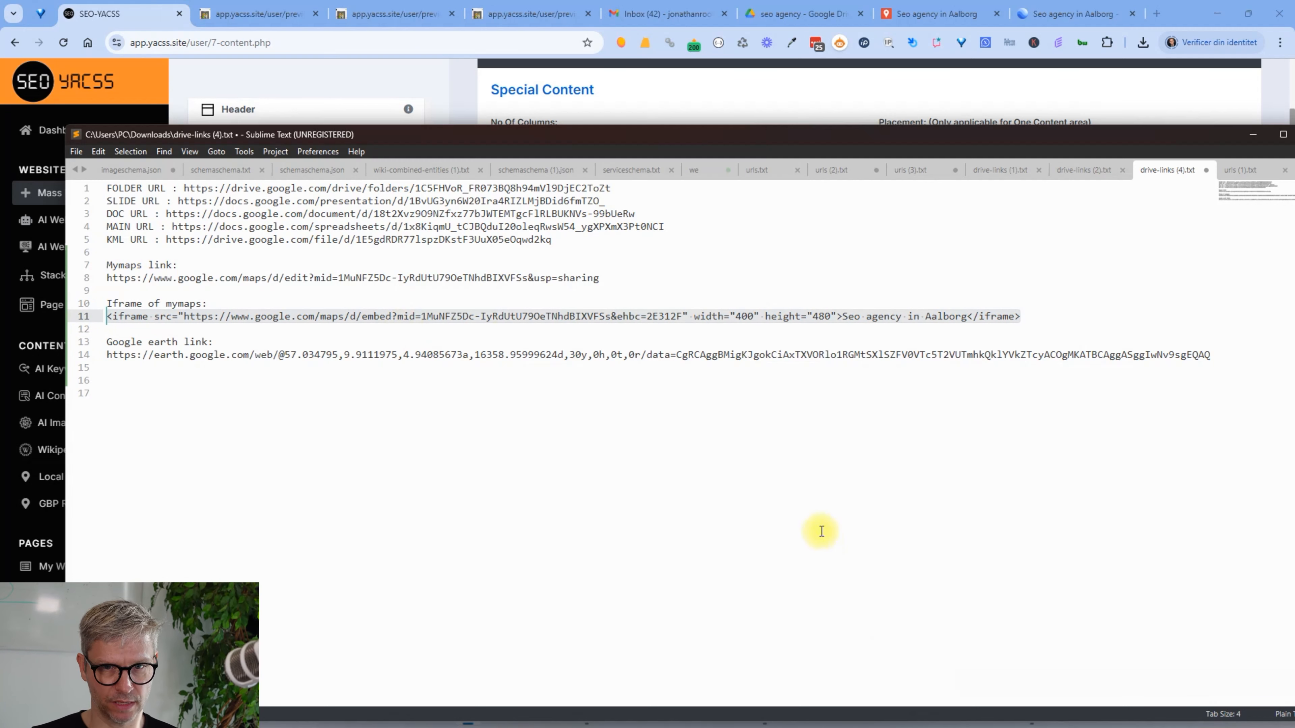
pyautogui.click(146, 27)
# Paste the My Maps iframe code into Column 1's source and preview the rendered Aalborg map
pyautogui.click(593, 526)
pyautogui.hotkey('ctrl', 'v')
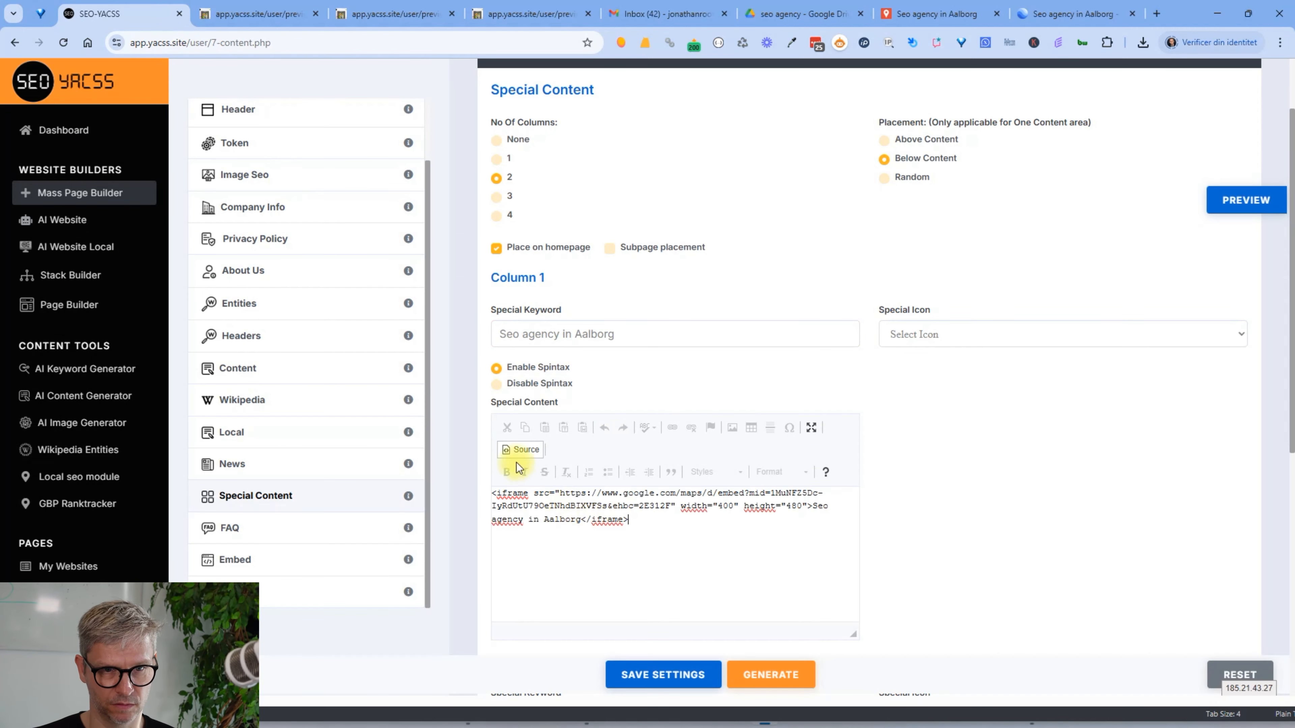
pyautogui.click(522, 454)
pyautogui.click(1259, 201)
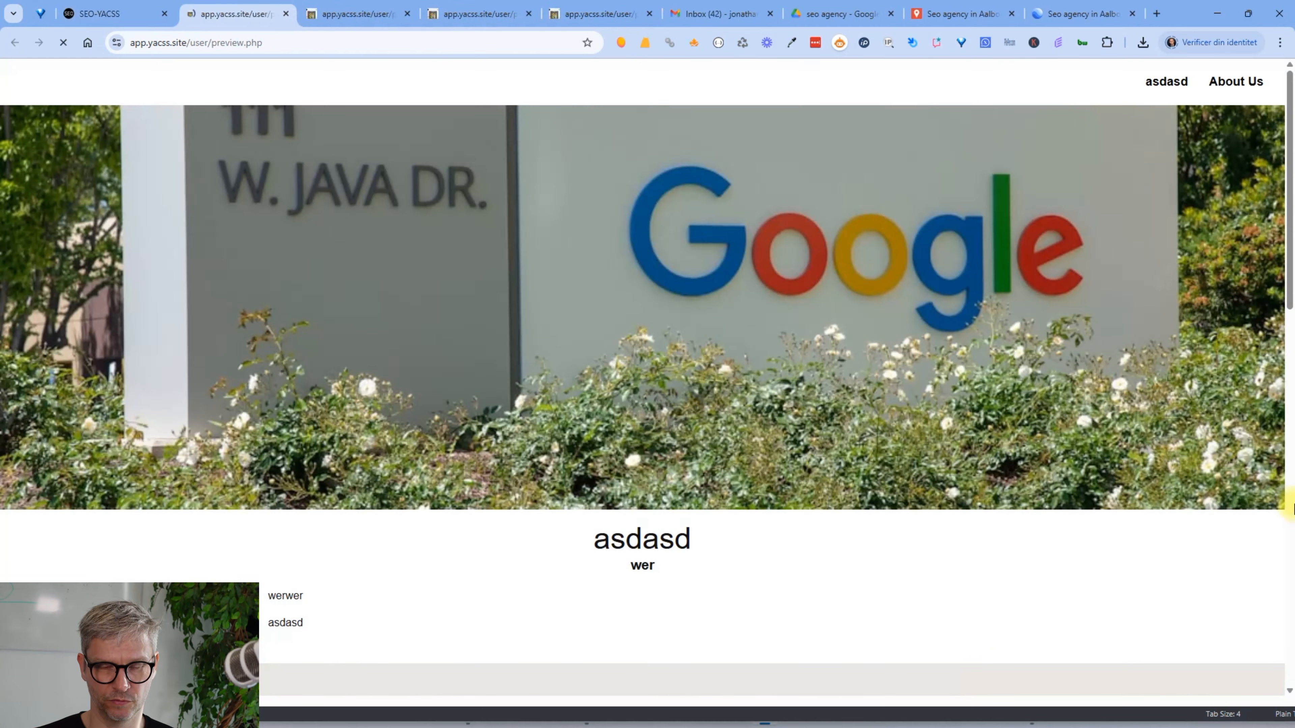
pyautogui.scroll(-10, 998, 630)
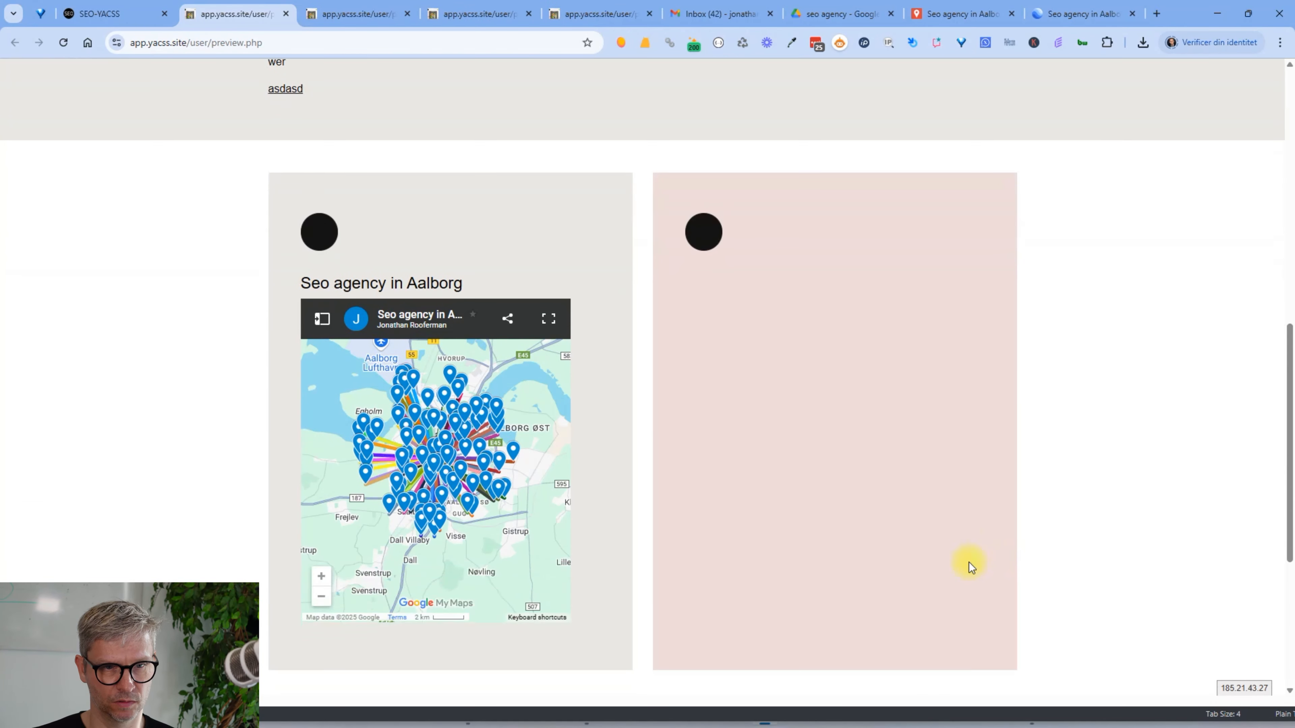
pyautogui.scroll(2, 474, 415)
pyautogui.scroll(-2, 529, 491)
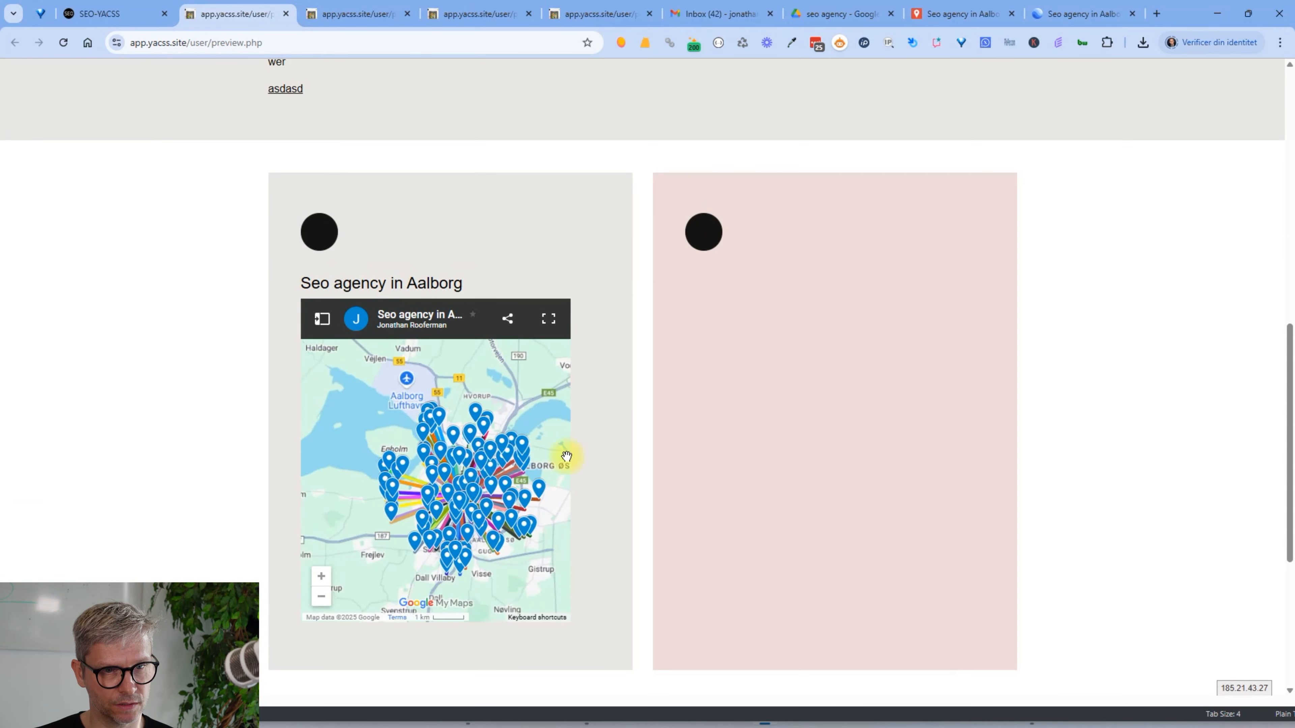
# Back in the page builder, go to Column 2's special keyword field for 'Local seo in aalborg'
pyautogui.click(125, 14)
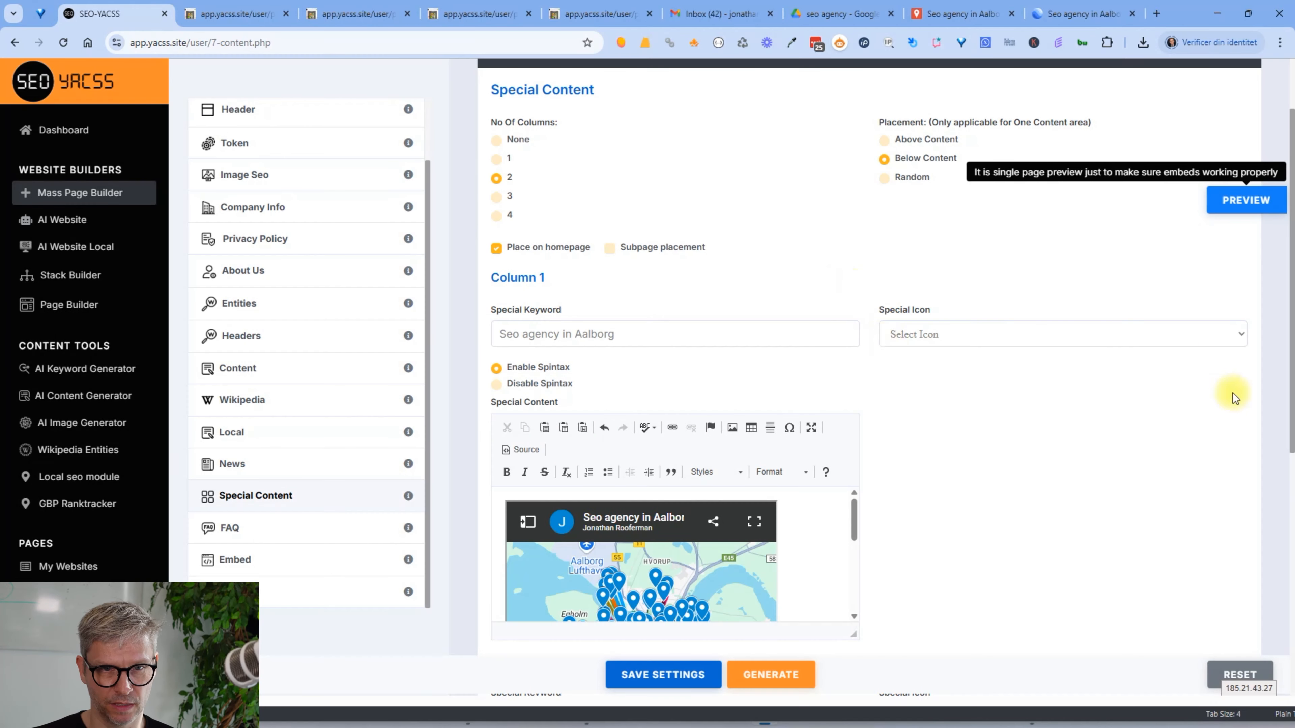
pyautogui.scroll(-5, 619, 447)
pyautogui.click(546, 382)
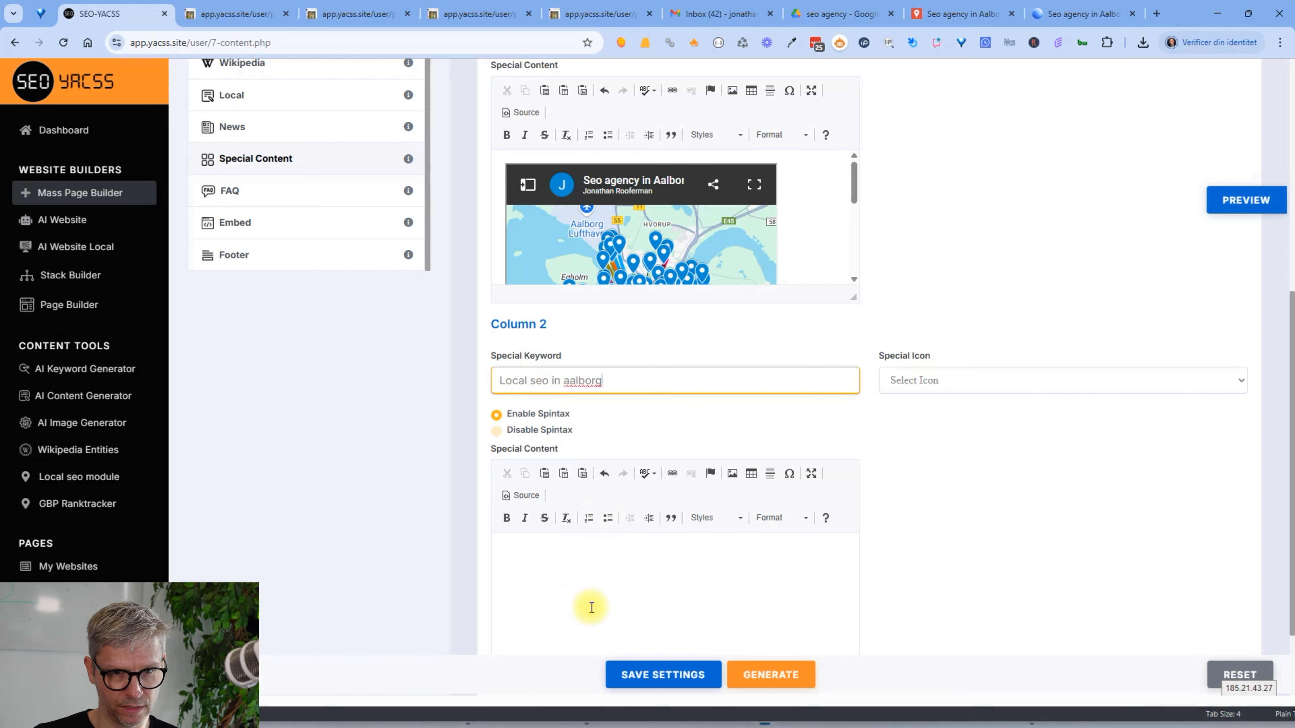
# Paste the 'Mymaps link:' entry and its share URL from the text file into Column 2's content
pyautogui.hotkey('alt', 'Tab')
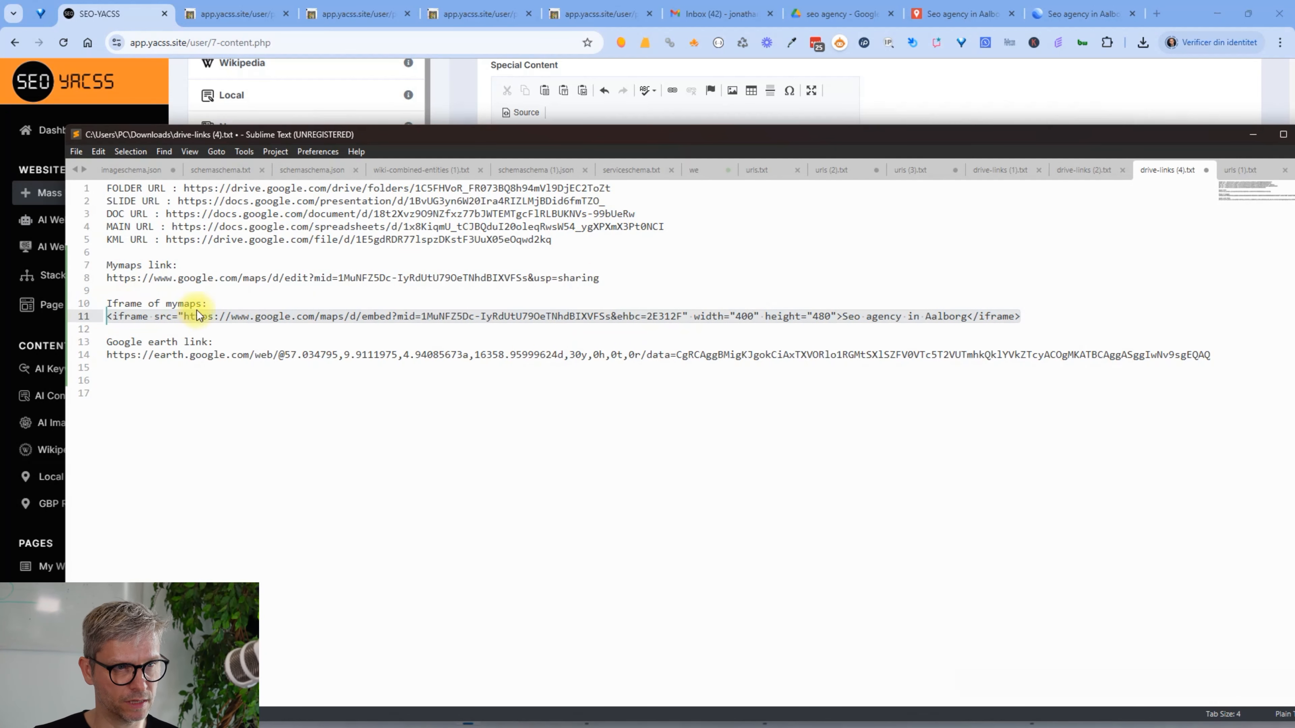
pyautogui.moveTo(604, 280); pyautogui.dragTo(105, 265)
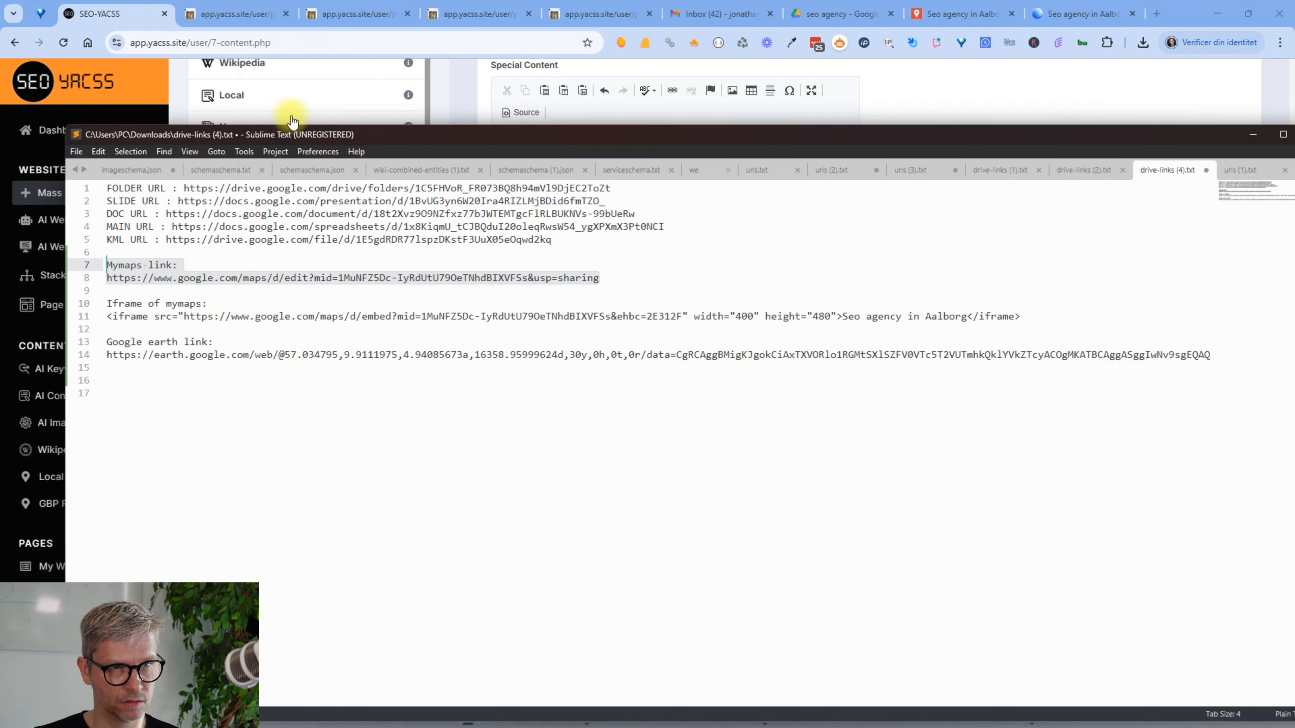
pyautogui.hotkey('alt', 'Tab')
pyautogui.click(575, 547)
# Select the Google earth link and its URL in Sublime Text
pyautogui.hotkey('alt', 'Tab')
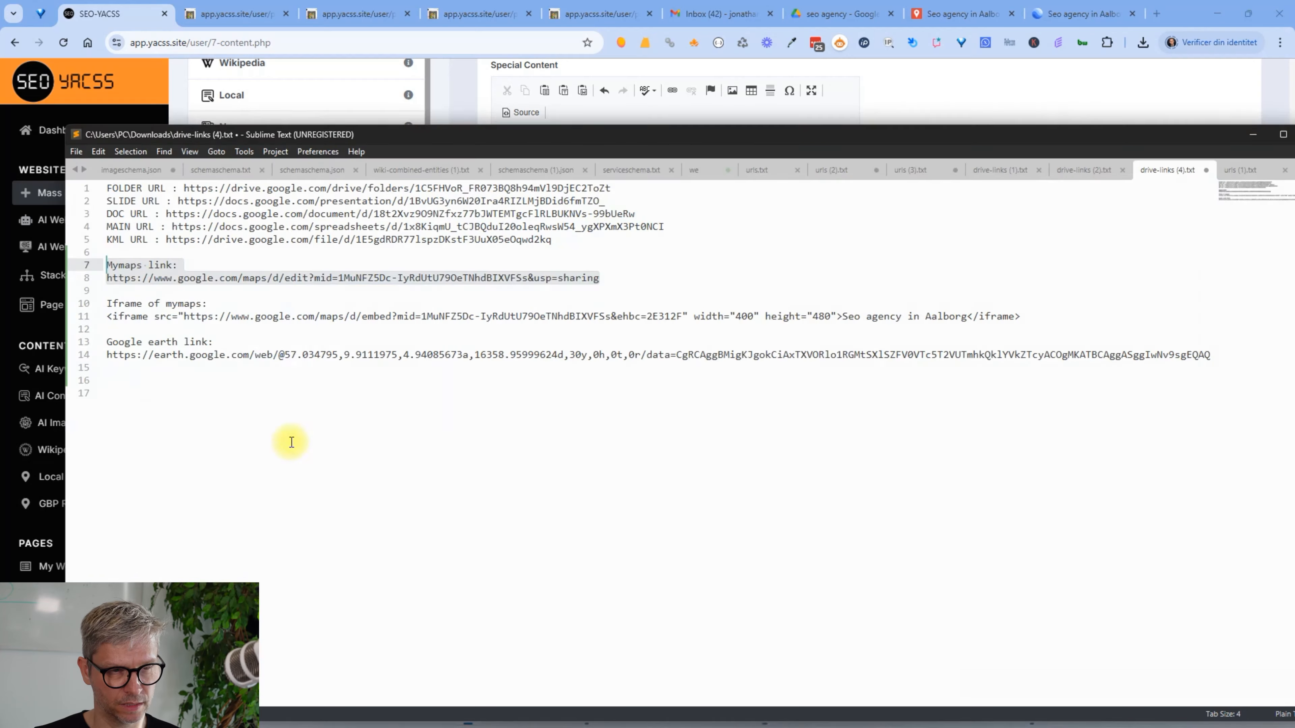
pyautogui.moveTo(108, 342); pyautogui.dragTo(1219, 377)
pyautogui.hotkey('ctrl', 'c')
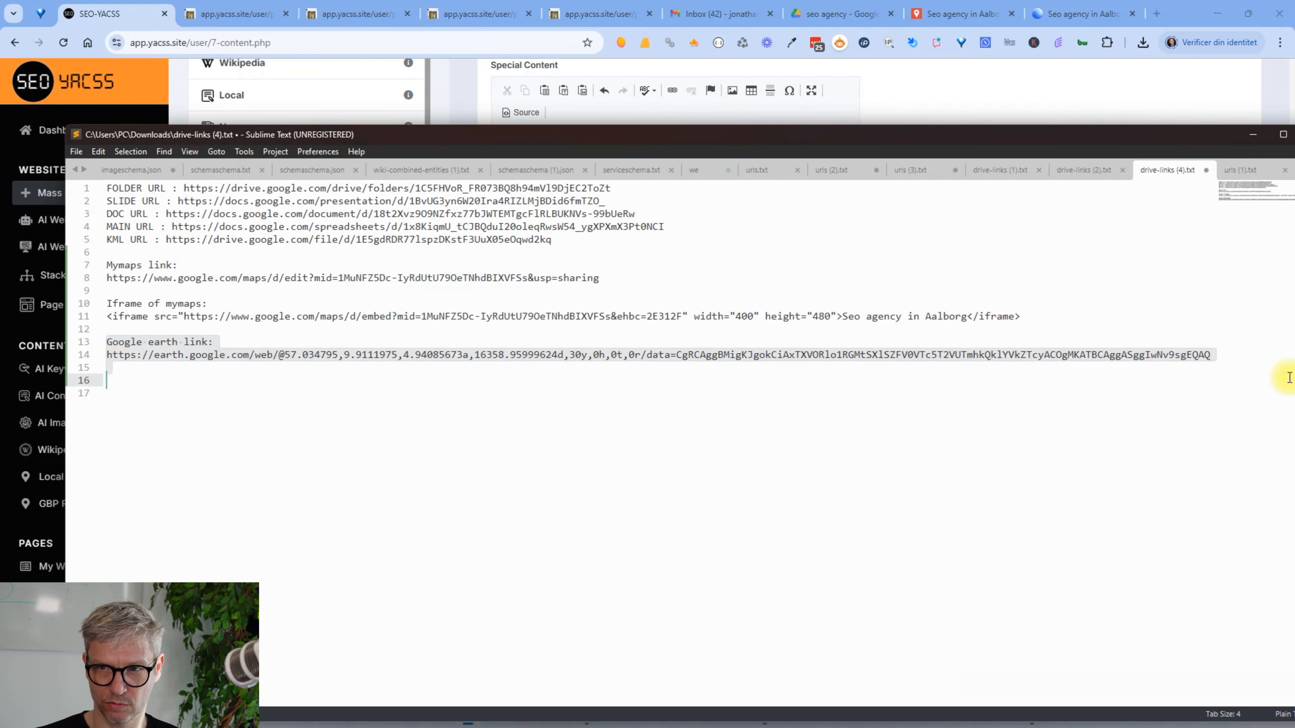
pyautogui.hotkey('alt', 'Tab')
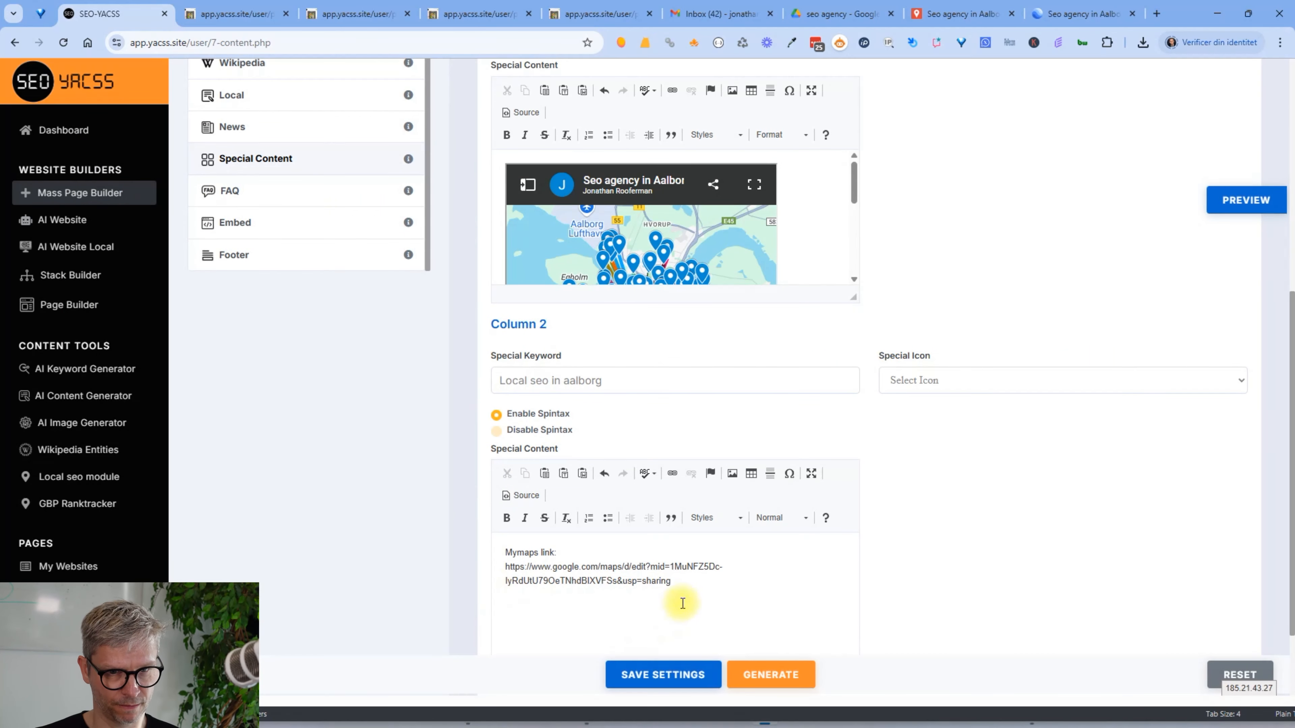
# Paste the Google earth link into Column 2 and add a line break after the Mymaps URL
pyautogui.hotkey('ctrl', 'v')
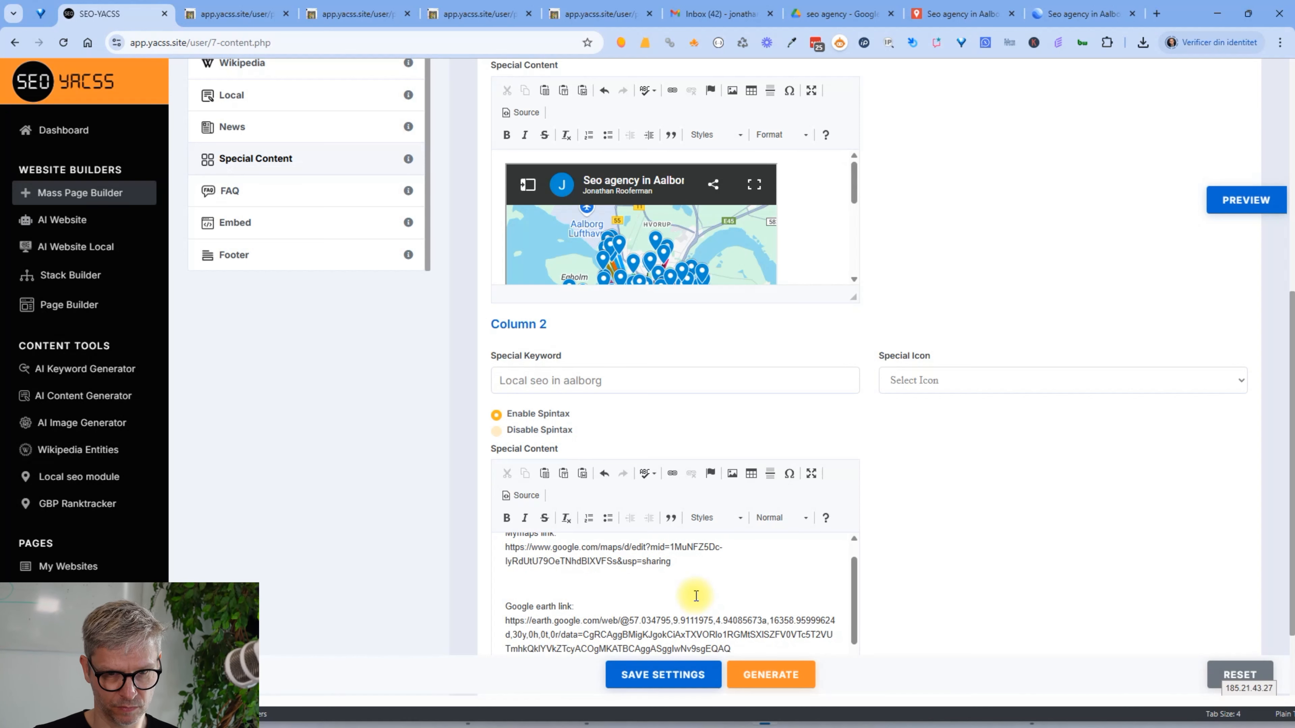
pyautogui.scroll(1, 696, 596)
pyautogui.click(685, 577)
pyautogui.press('Return')
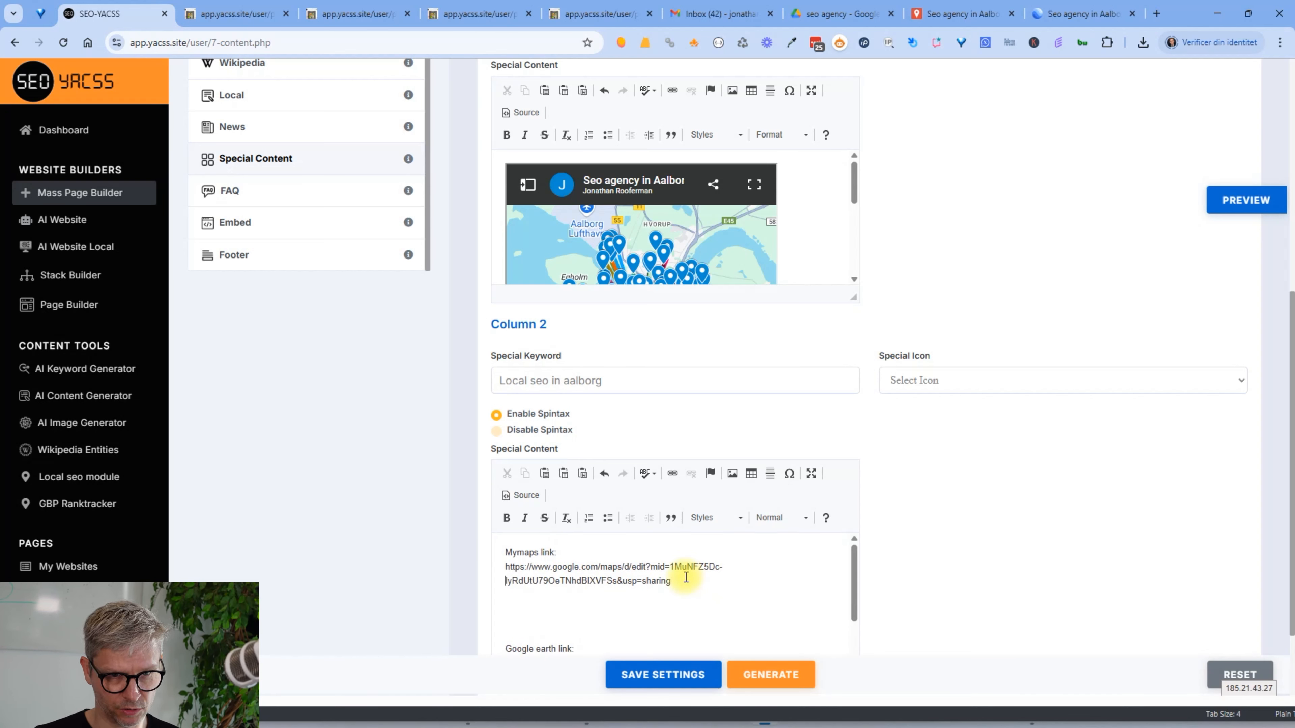
# Turn both the Mymaps URL and the Google Earth URL into clickable hyperlinks
pyautogui.tripleClick(685, 577)
pyautogui.hotkey('ctrl', 'c')
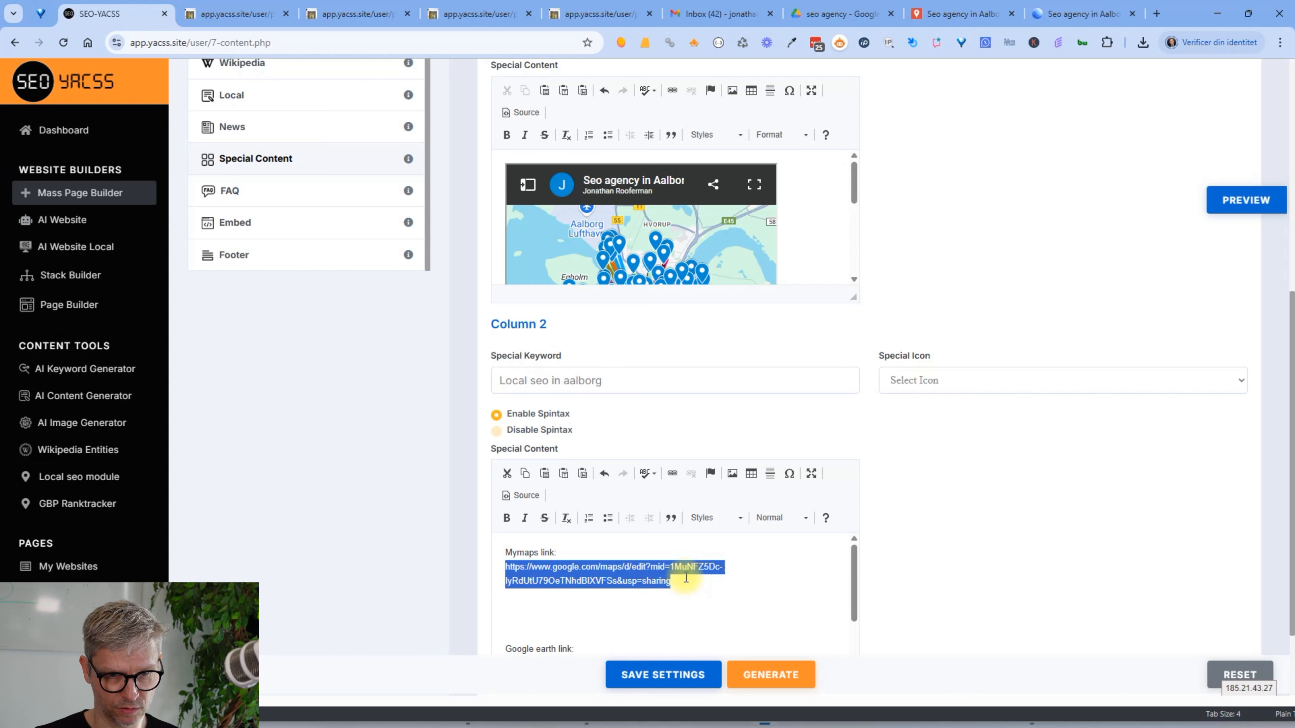
pyautogui.click(671, 474)
pyautogui.hotkey('ctrl', 'v')
pyautogui.click(723, 492)
pyautogui.click(744, 566)
pyautogui.scroll(-3, 740, 561)
pyautogui.scroll(-2, 983, 544)
pyautogui.moveTo(743, 526); pyautogui.dragTo(480, 498)
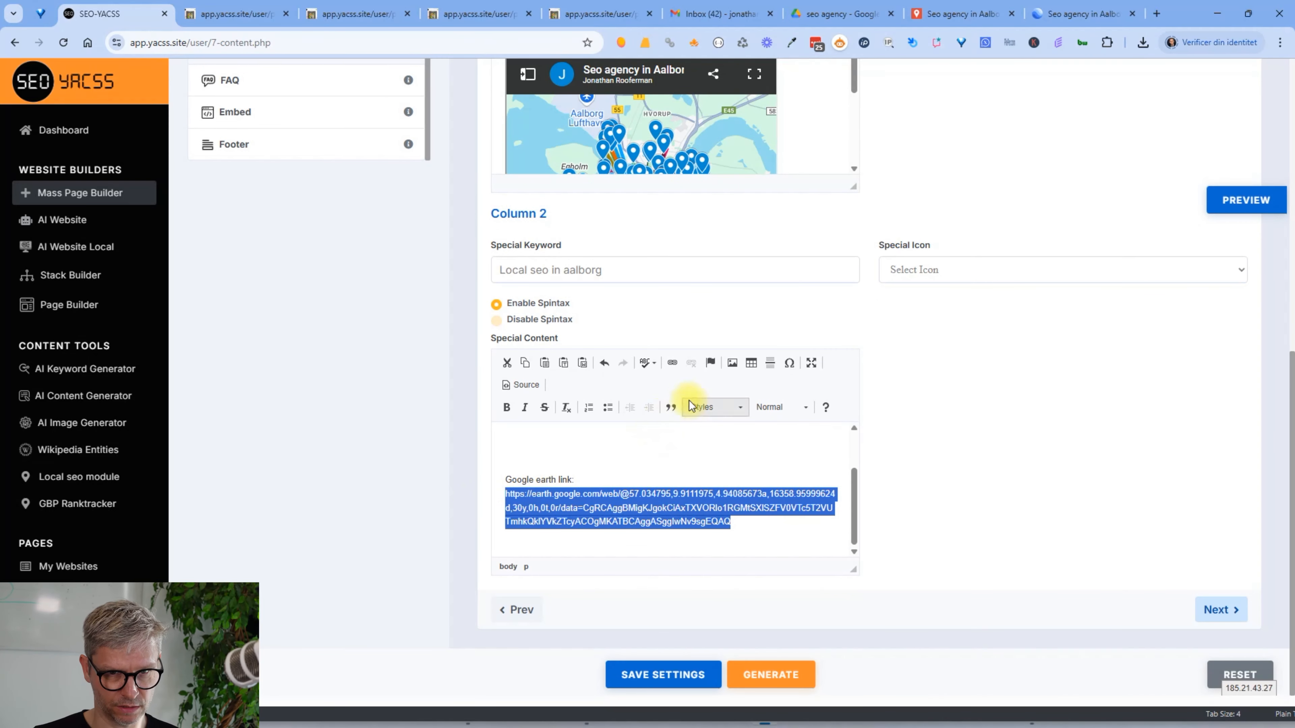
pyautogui.click(673, 363)
pyautogui.click(724, 491)
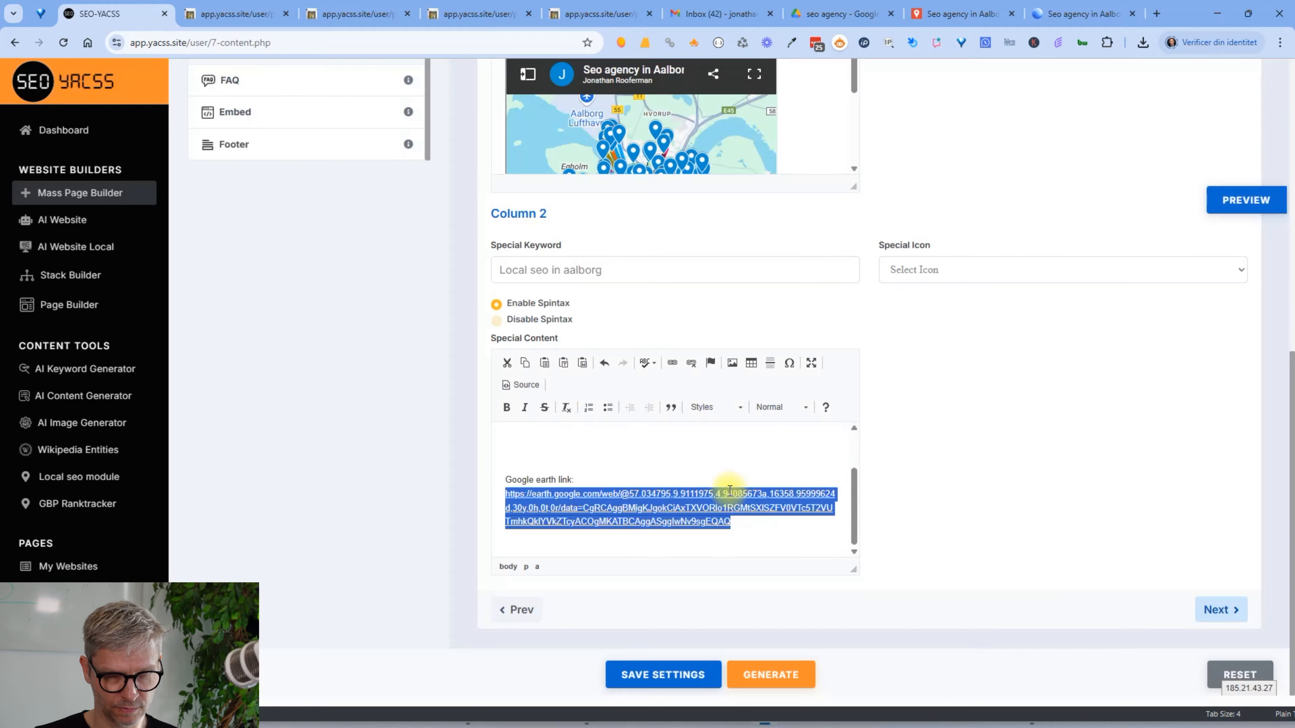
# Preview the page to check Column 2's links beside the Column 1 map
pyautogui.click(1244, 200)
pyautogui.scroll(-6, 1203, 439)
pyautogui.scroll(-7, 1199, 450)
pyautogui.scroll(2, 1200, 450)
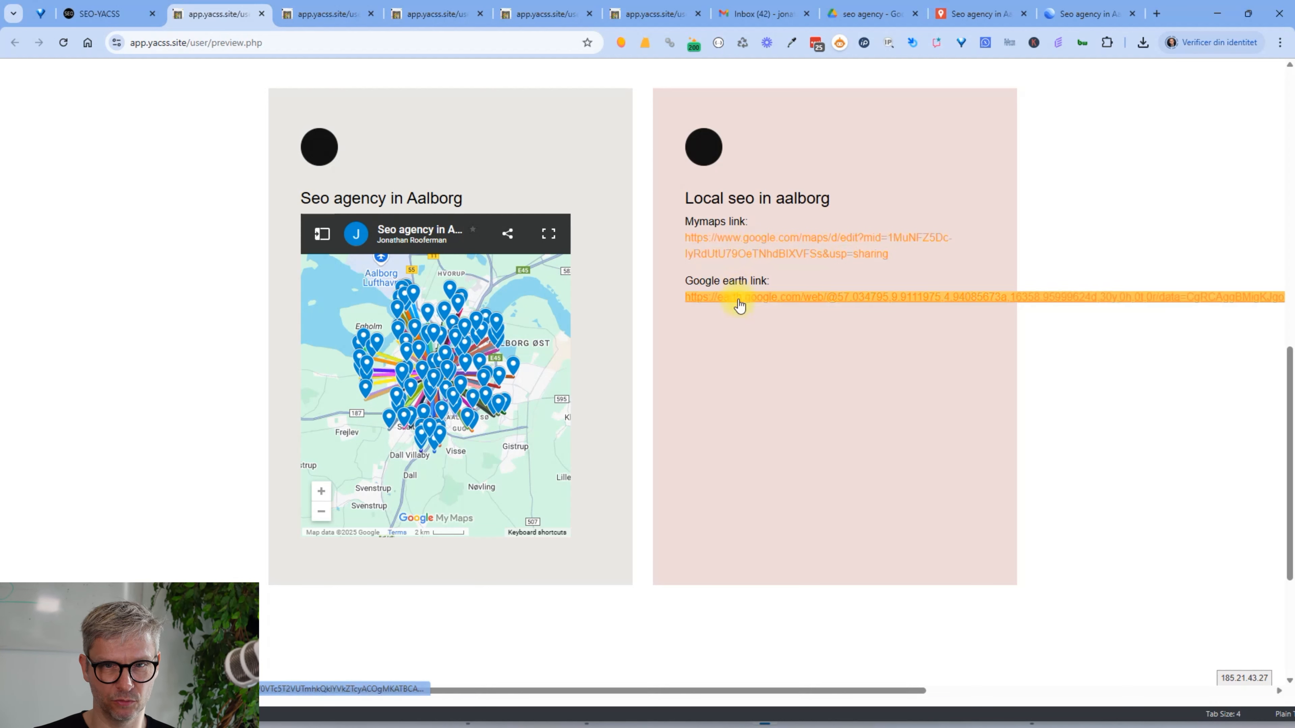
# Pan the embedded map, open the Teknisk SEO and Søgeordsanalyse Aalborg marker details, then close the preview
pyautogui.moveTo(448, 370); pyautogui.dragTo(469, 403)
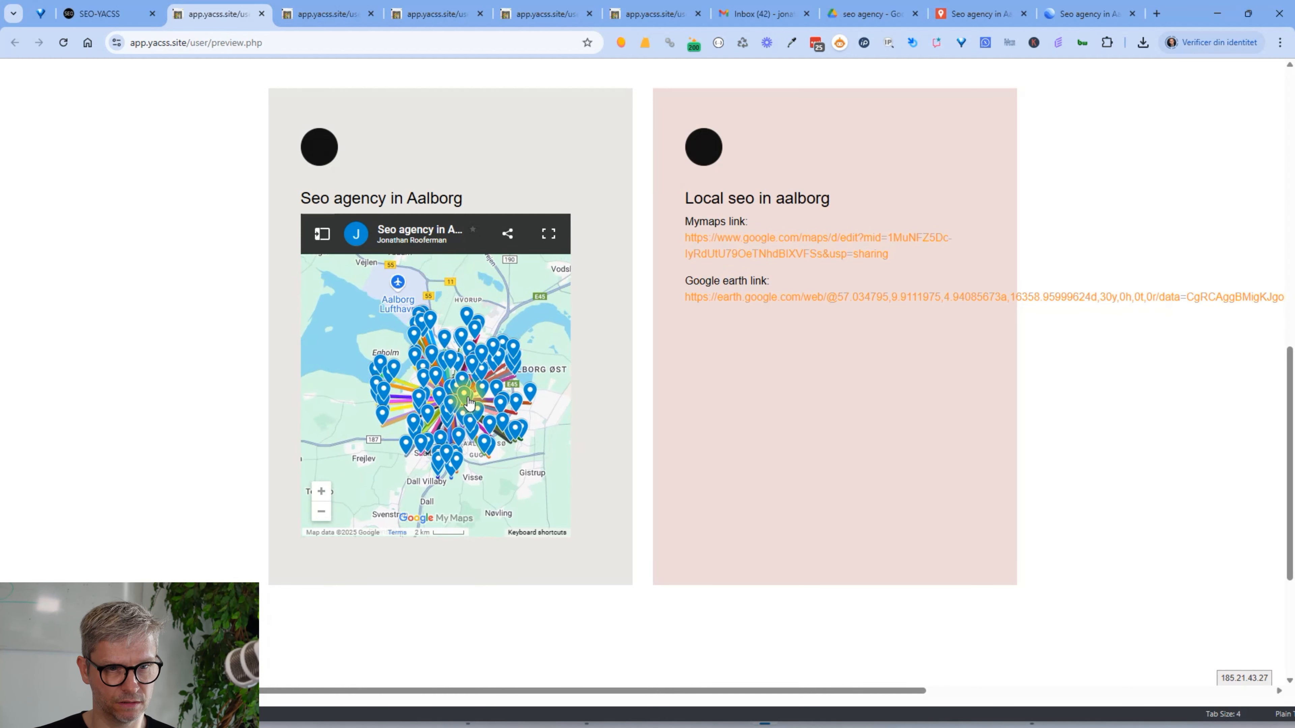
pyautogui.click(469, 403)
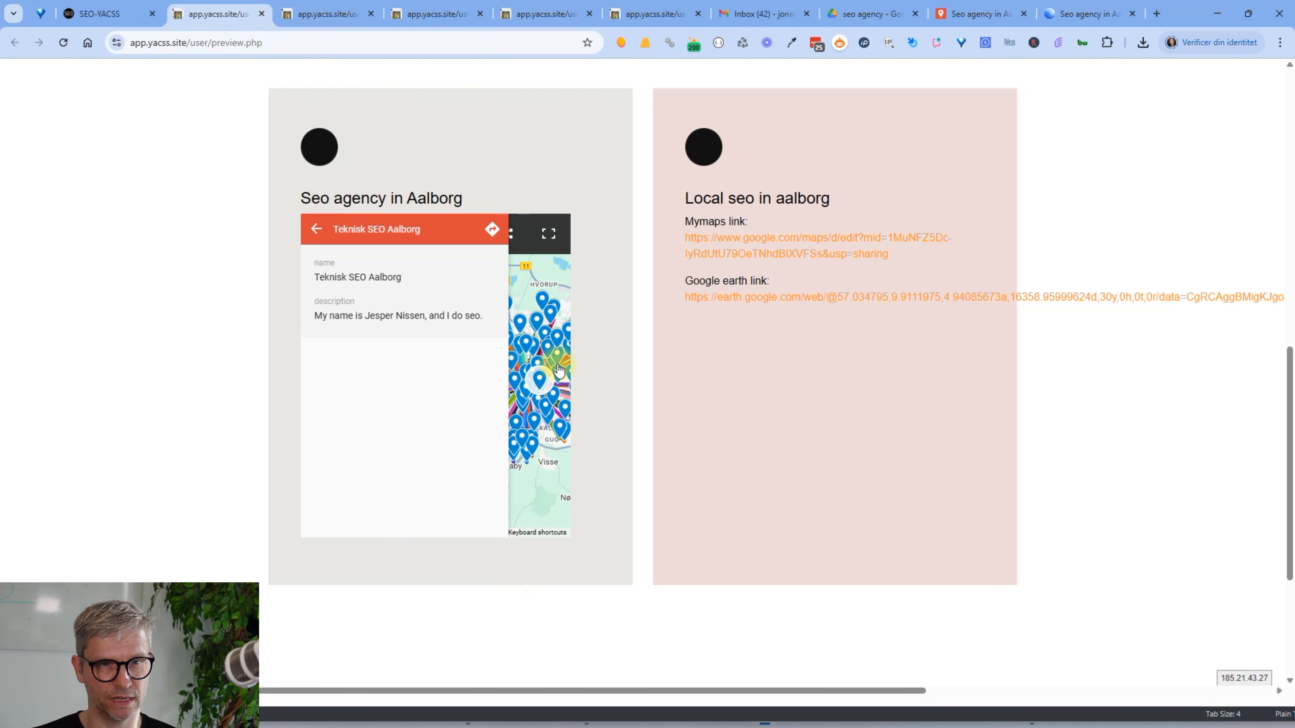
pyautogui.click(558, 414)
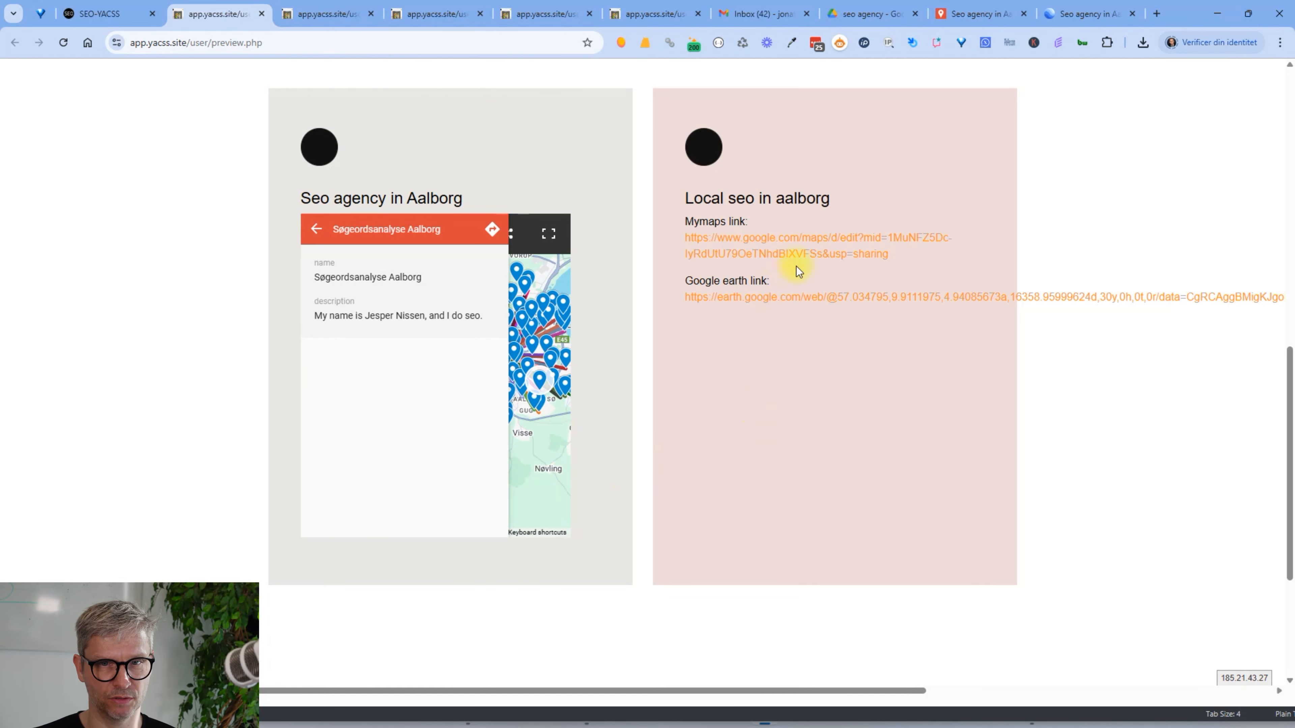
pyautogui.click(262, 14)
# Close the old preview and load iframe-generator.com in a new tab beside the Earth project
pyautogui.click(262, 14)
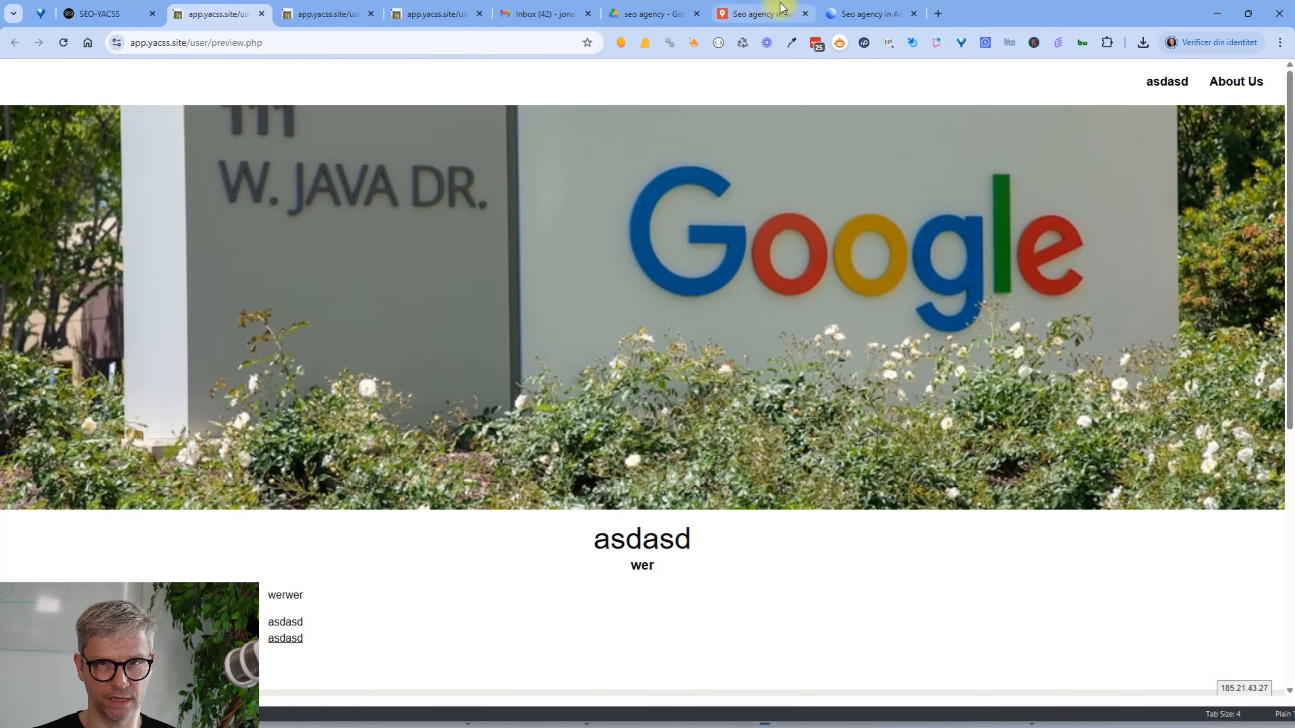
pyautogui.click(867, 18)
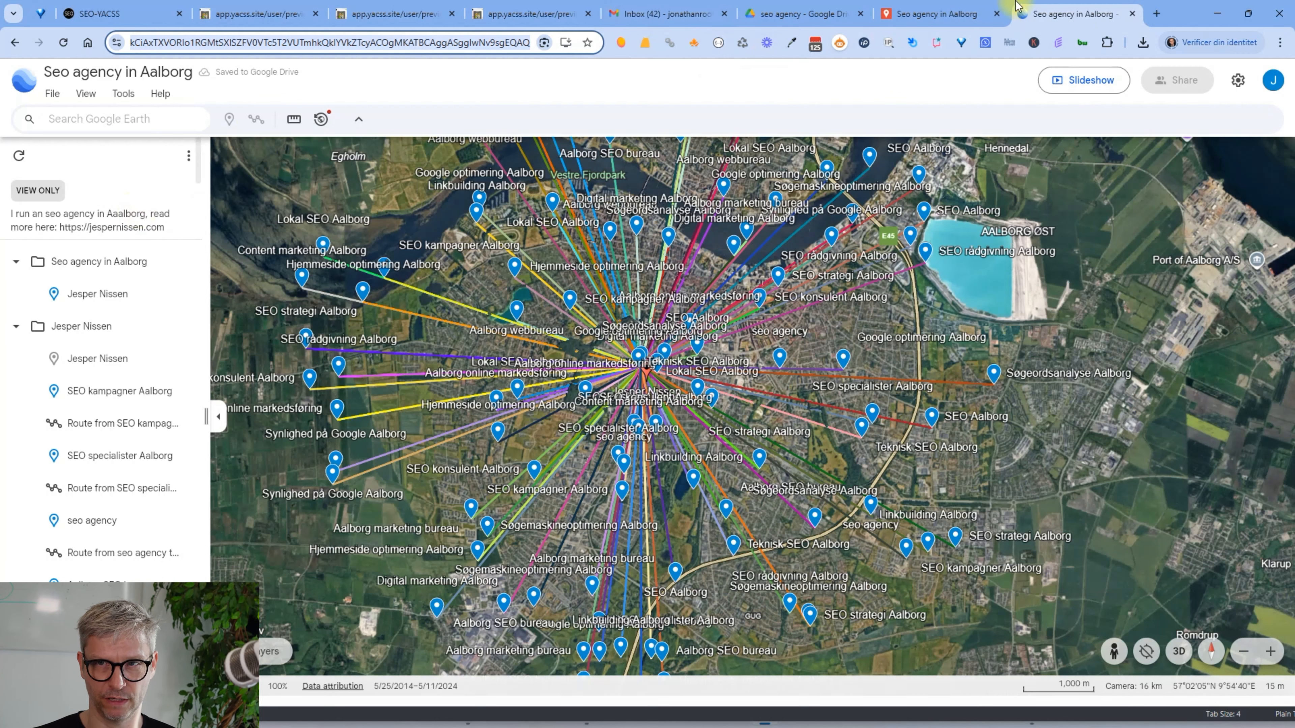
pyautogui.click(1157, 15)
pyautogui.write('iframa')
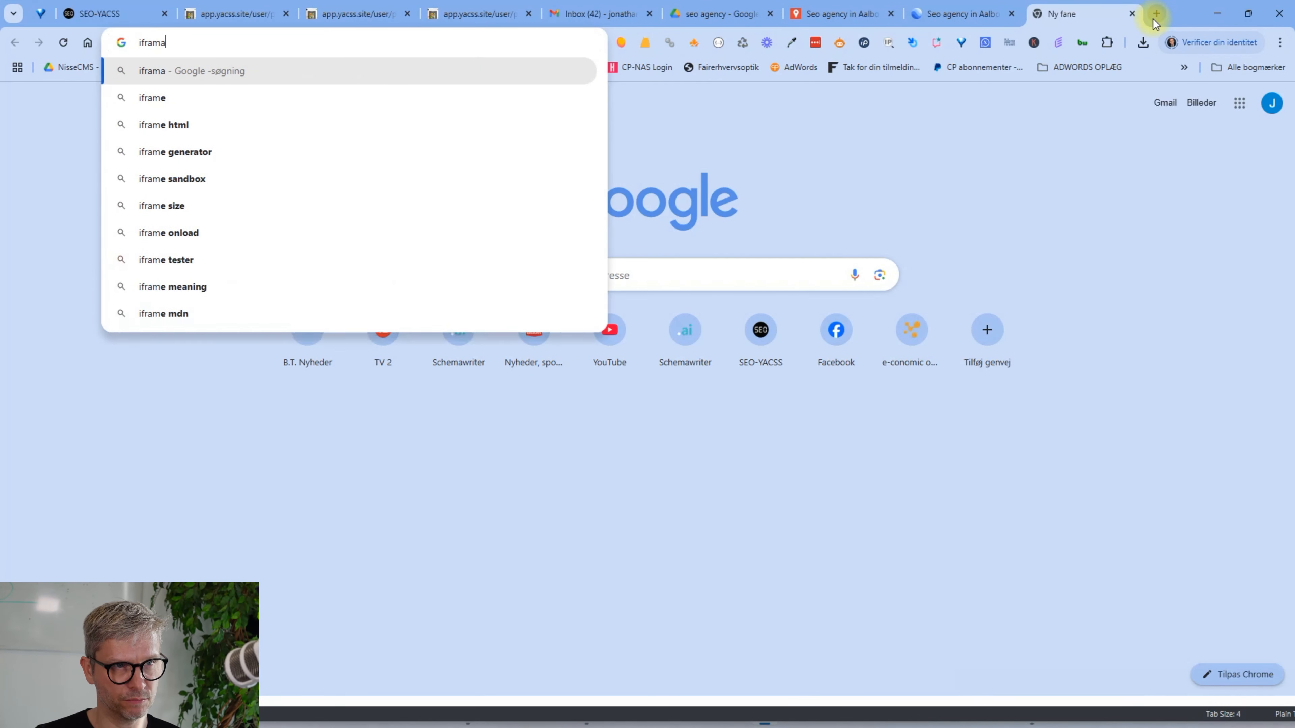
pyautogui.press('BackSpace')
pyautogui.write('e')
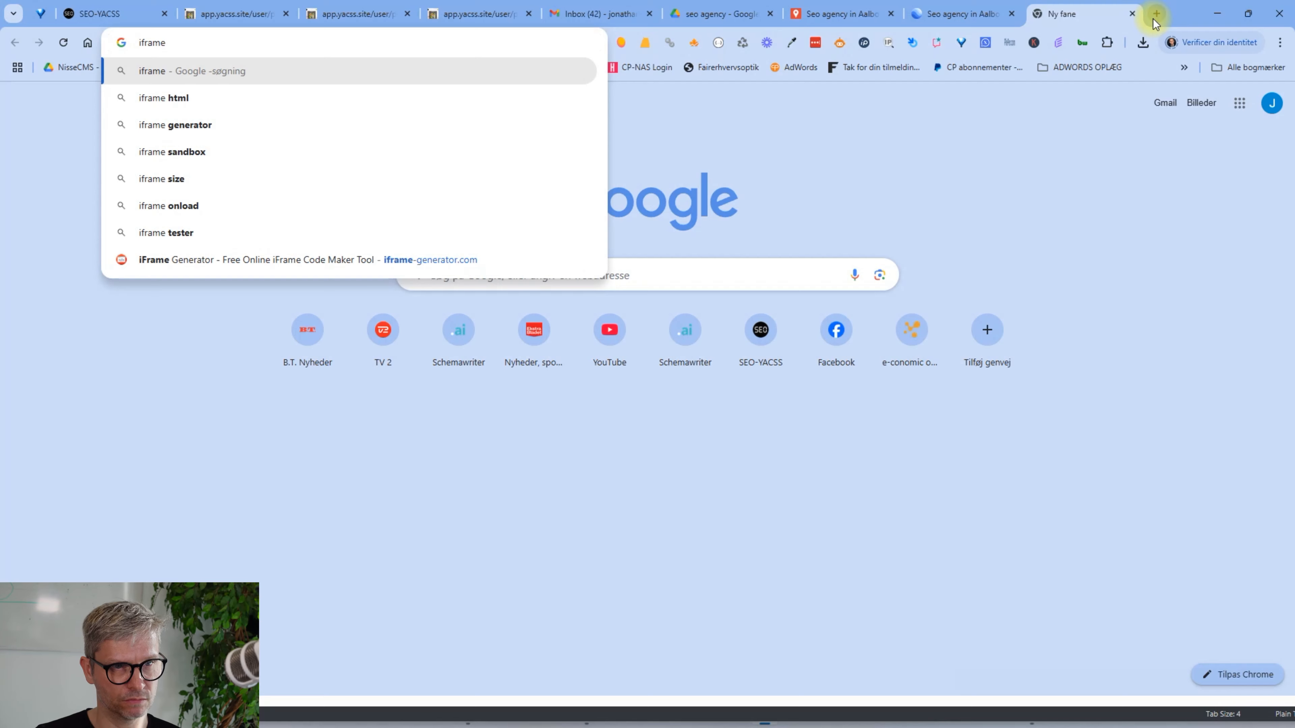
pyautogui.press('Down')
pyautogui.press('Down')
pyautogui.press('Down')
pyautogui.press('Down')
pyautogui.press('Down')
pyautogui.press('Down')
pyautogui.press('Down')
pyautogui.press('Return')
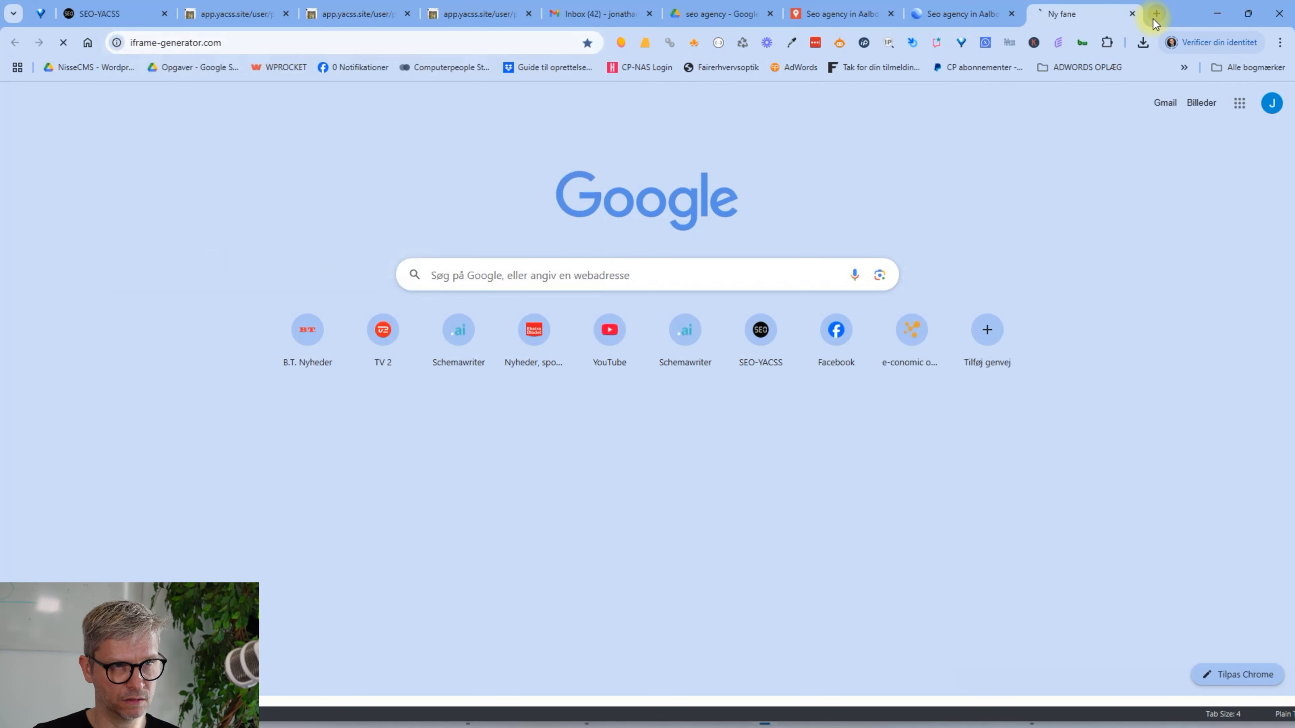
pyautogui.hotkey('alt', 'Tab')
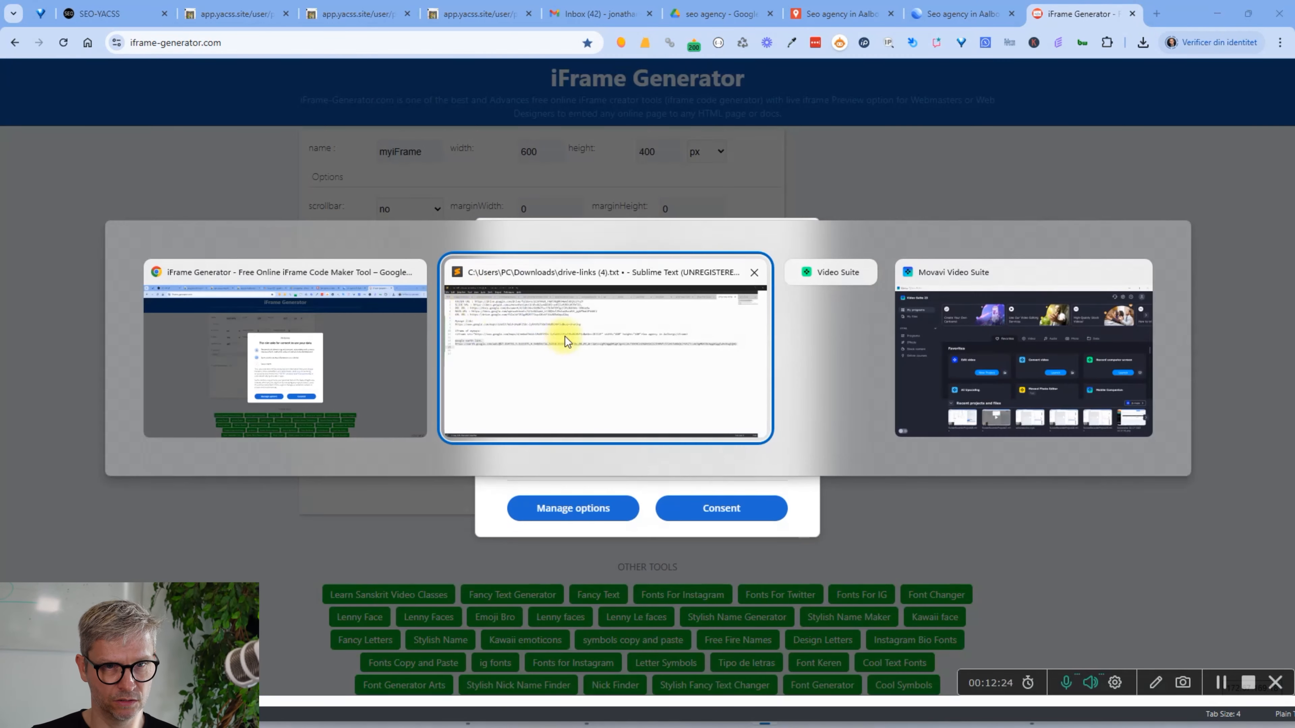
# Select the full Google Earth URL in the text file
pyautogui.click(187, 357)
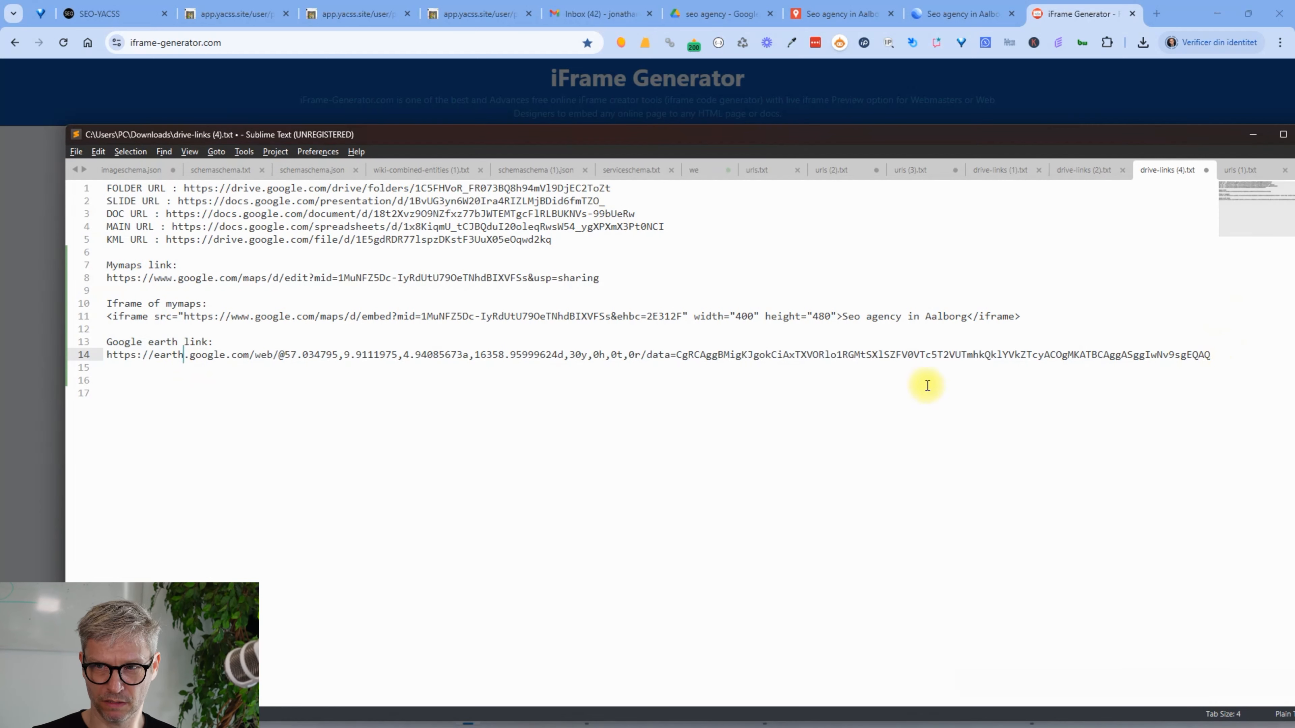
pyautogui.moveTo(107, 357); pyautogui.dragTo(1221, 358)
pyautogui.hotkey('ctrl', 'c')
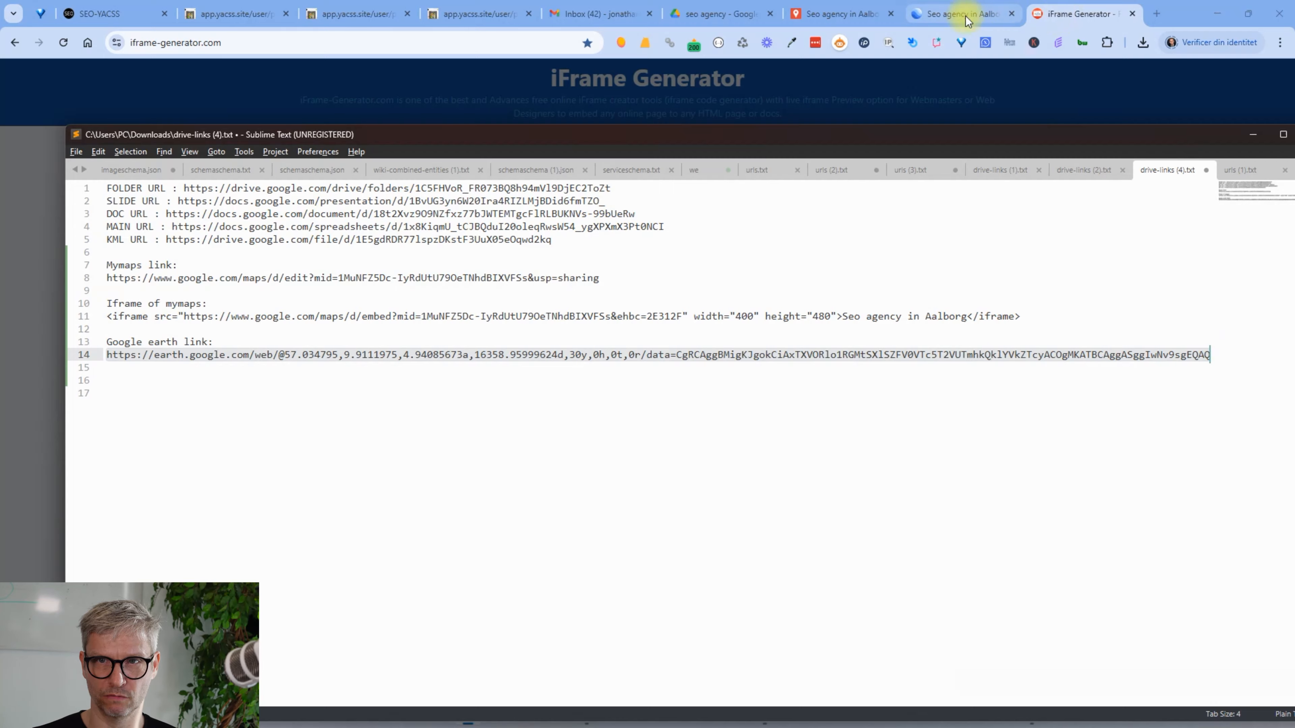
pyautogui.click(1071, 11)
# Accept cookies, generate iframe code from the Google Earth URL, and preview it (403 error)
pyautogui.click(704, 511)
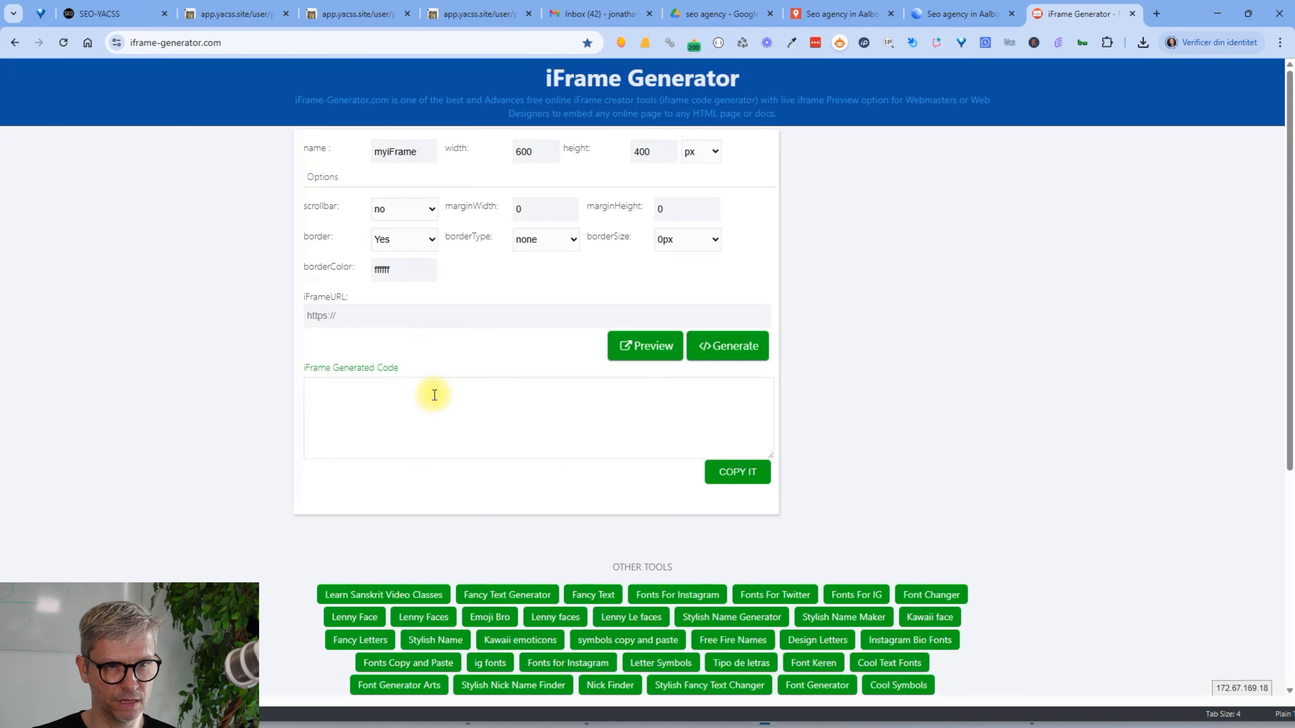
pyautogui.click(471, 318)
pyautogui.hotkey('ctrl', 'v')
pyautogui.click(717, 341)
pyautogui.click(655, 362)
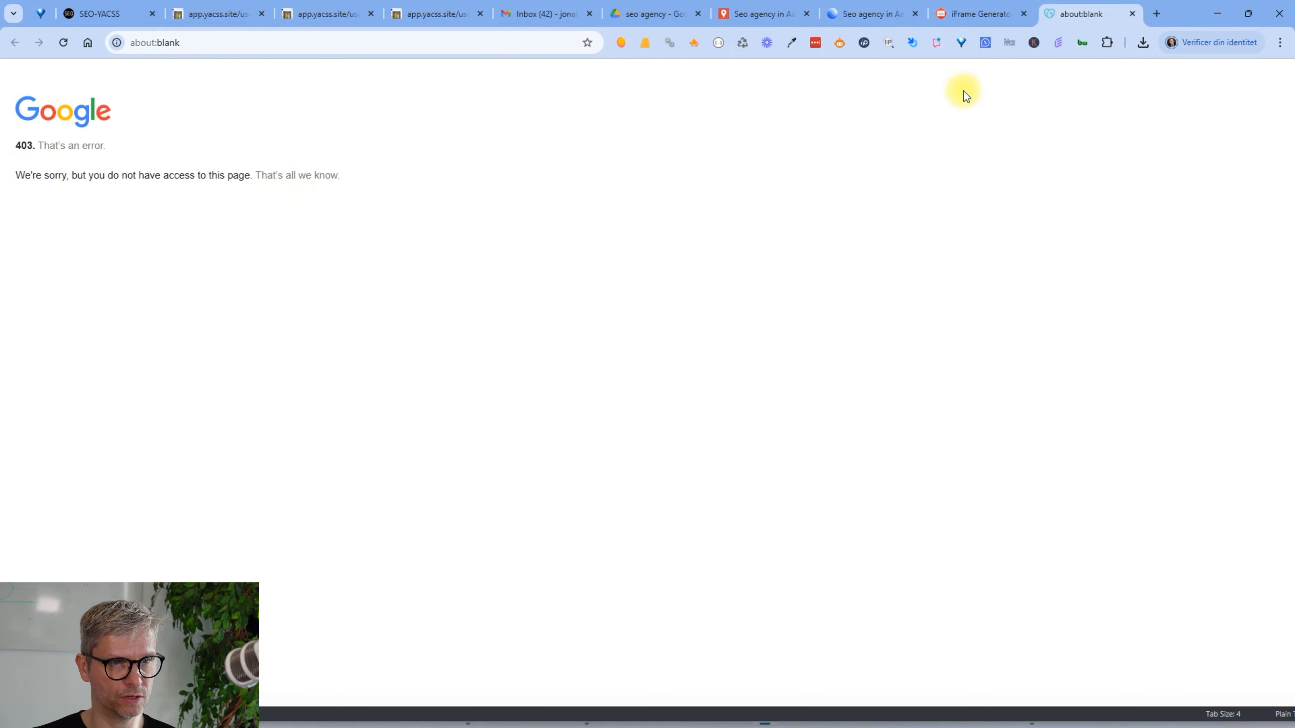
pyautogui.click(987, 27)
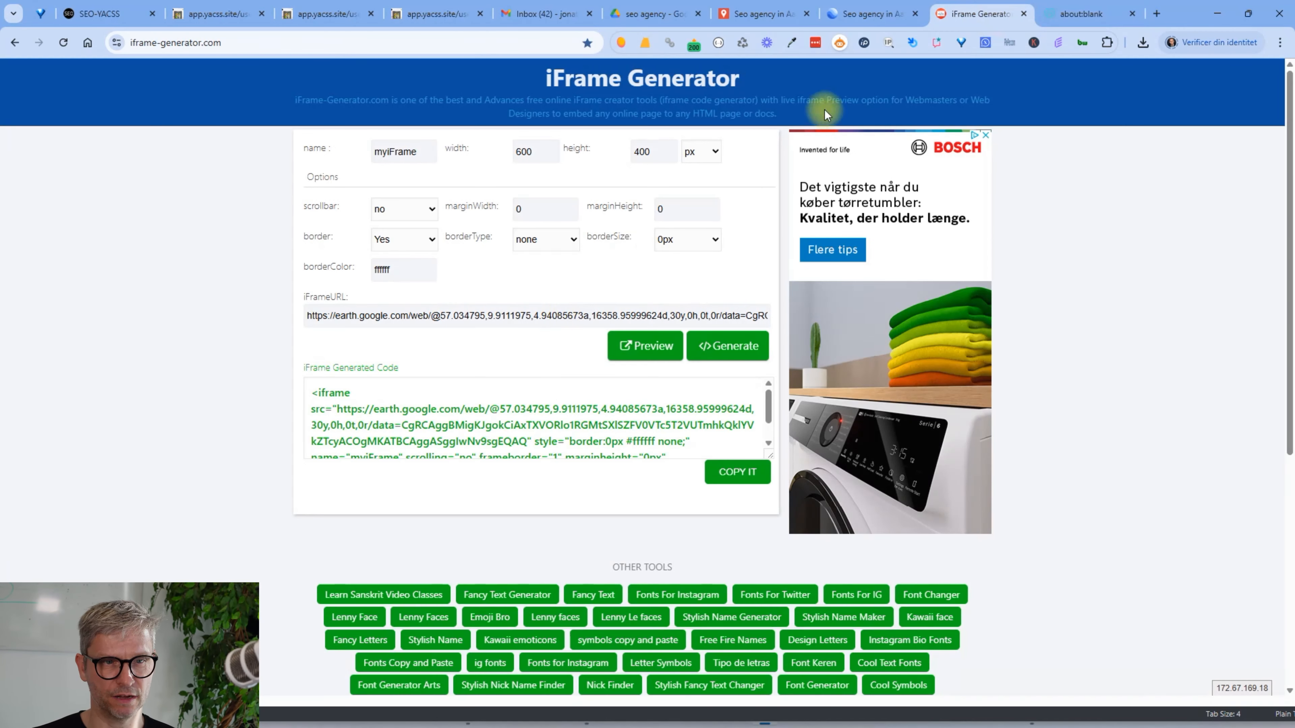
pyautogui.click(102, 13)
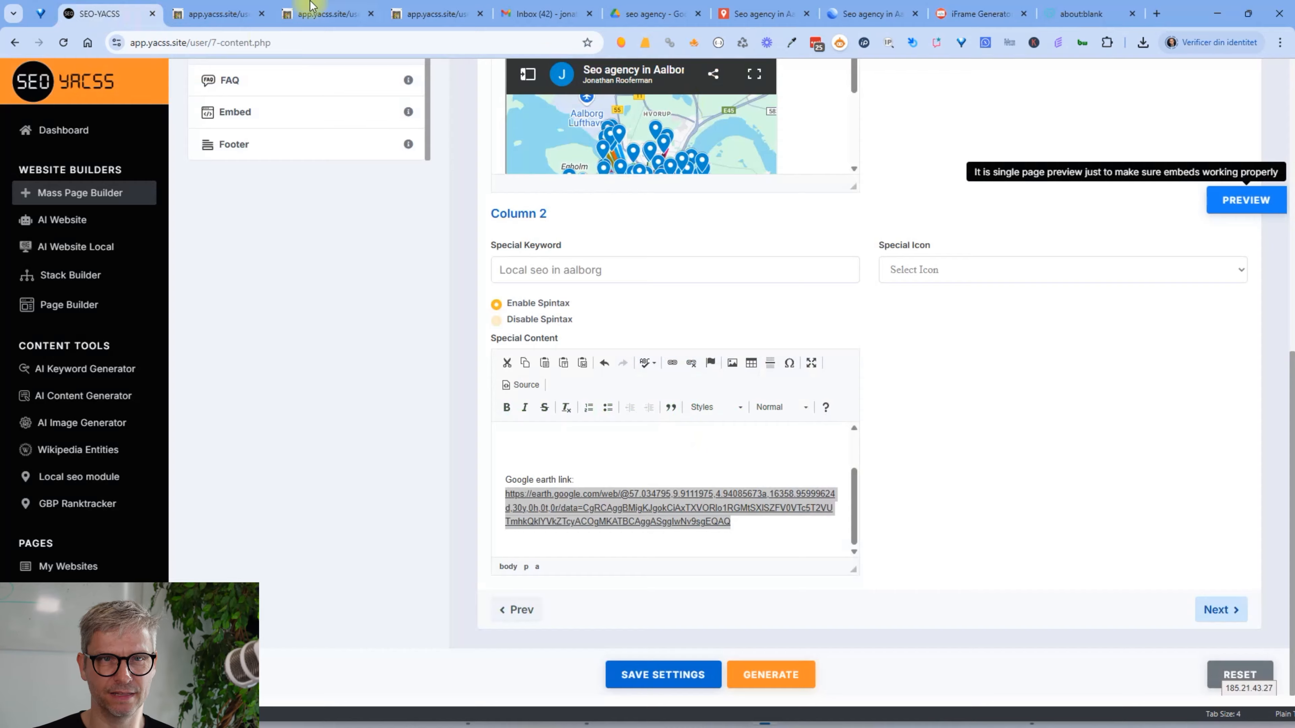
# Open a fresh page preview showing the Aalborg map beside the Mymaps and Google earth links
pyautogui.click(216, 13)
pyautogui.scroll(-8, 744, 599)
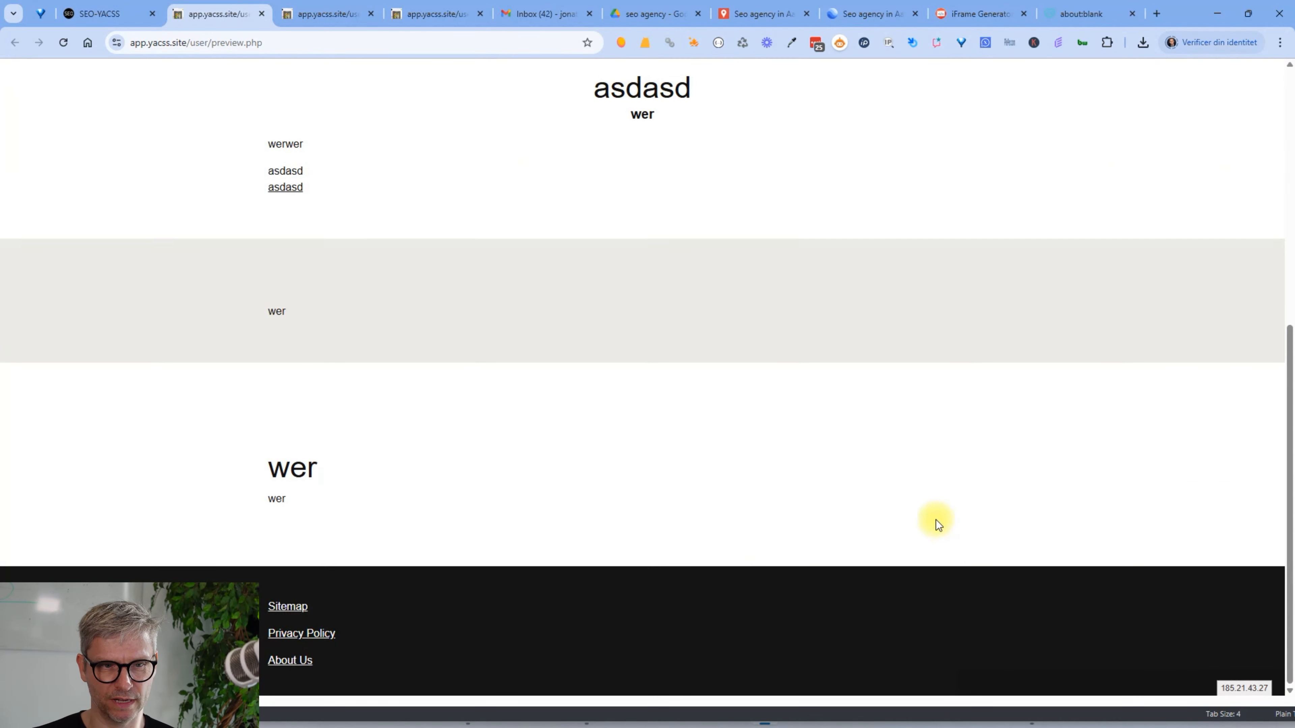
pyautogui.scroll(7, 937, 520)
pyautogui.click(102, 14)
pyautogui.scroll(15, 1183, 408)
pyautogui.click(1246, 199)
pyautogui.scroll(-6, 848, 523)
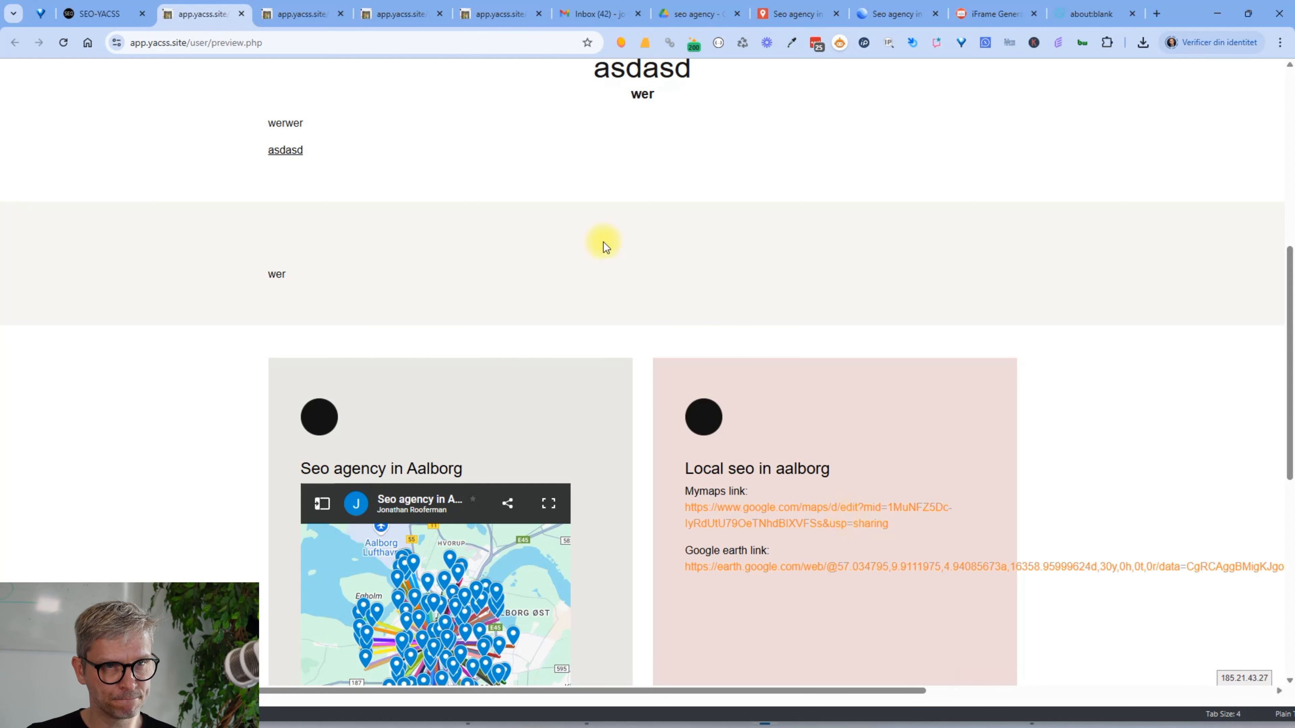